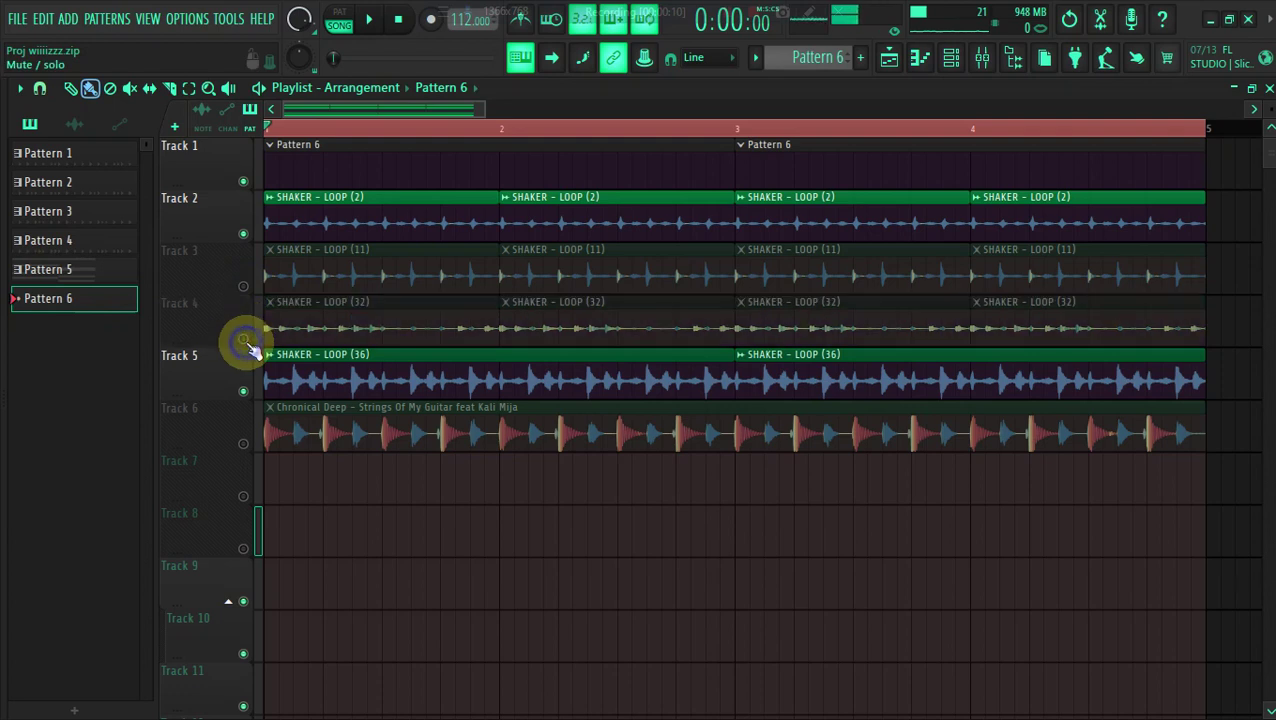
# Mute Track 5 and set the pitch shift of the SHAKER - LOOP (2) clip to about -322 cents
pyautogui.click(243, 391)
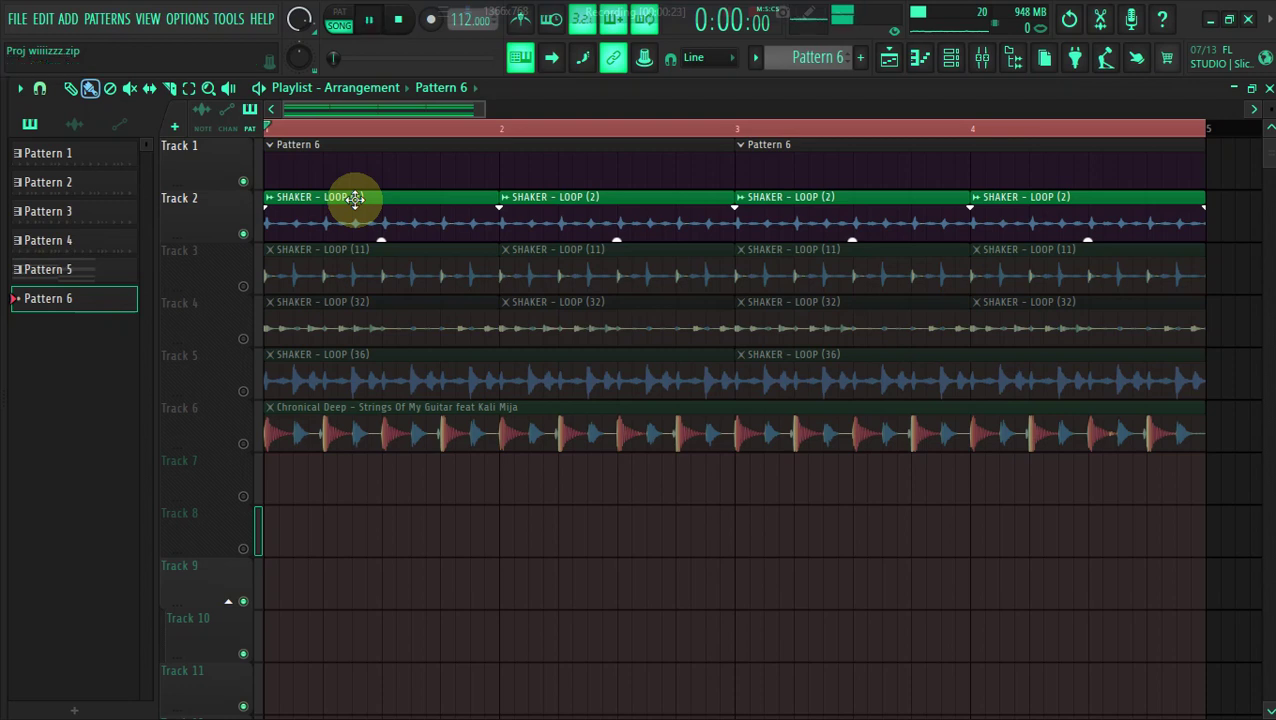
pyautogui.click(355, 197)
pyautogui.doubleClick(355, 197)
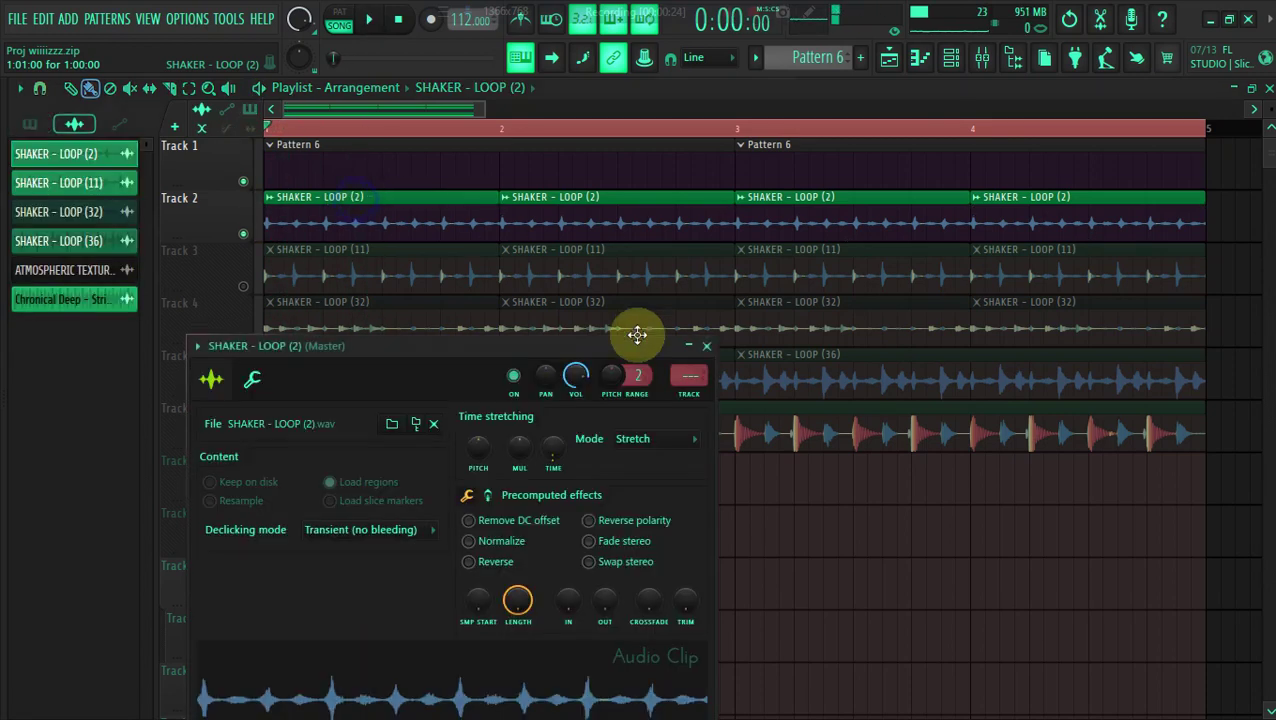
pyautogui.click(640, 438)
pyautogui.click(632, 488)
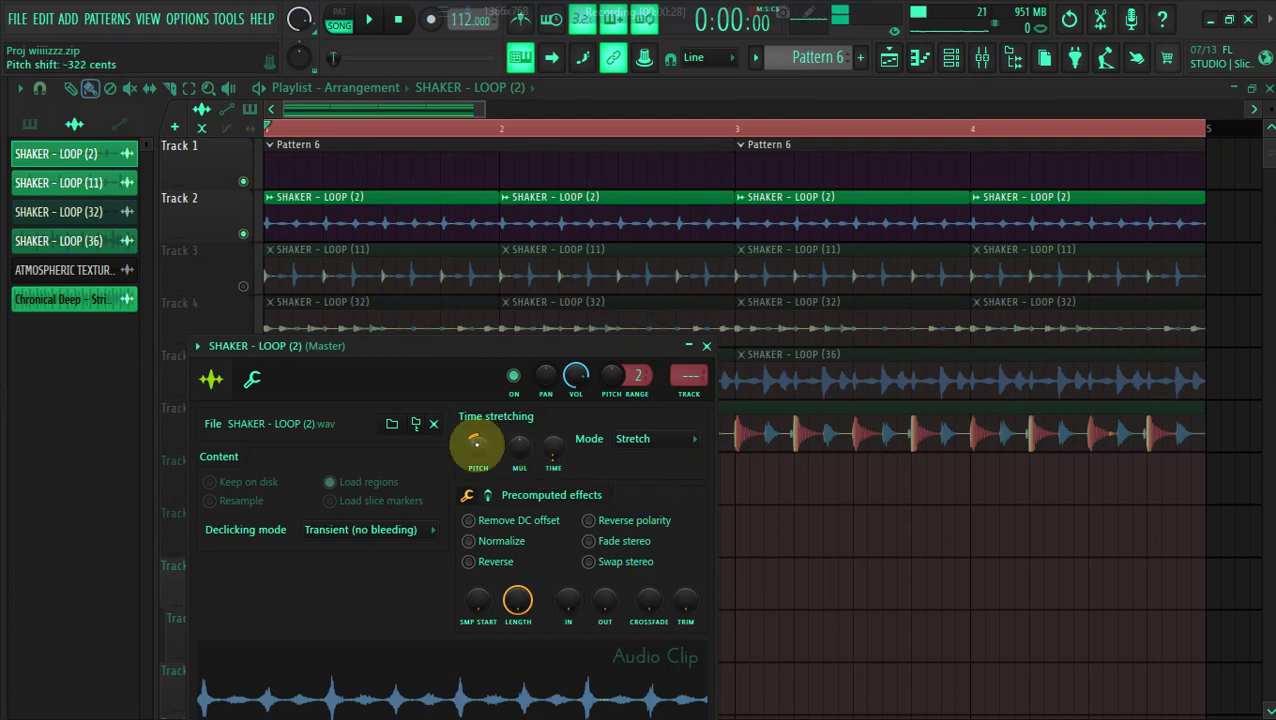
# Unmute Track 3 in place of Track 2, audition it, and set SHAKER - LOOP (11)'s channel volume to 39%
pyautogui.click(241, 280)
pyautogui.click(243, 234)
pyautogui.press('space')
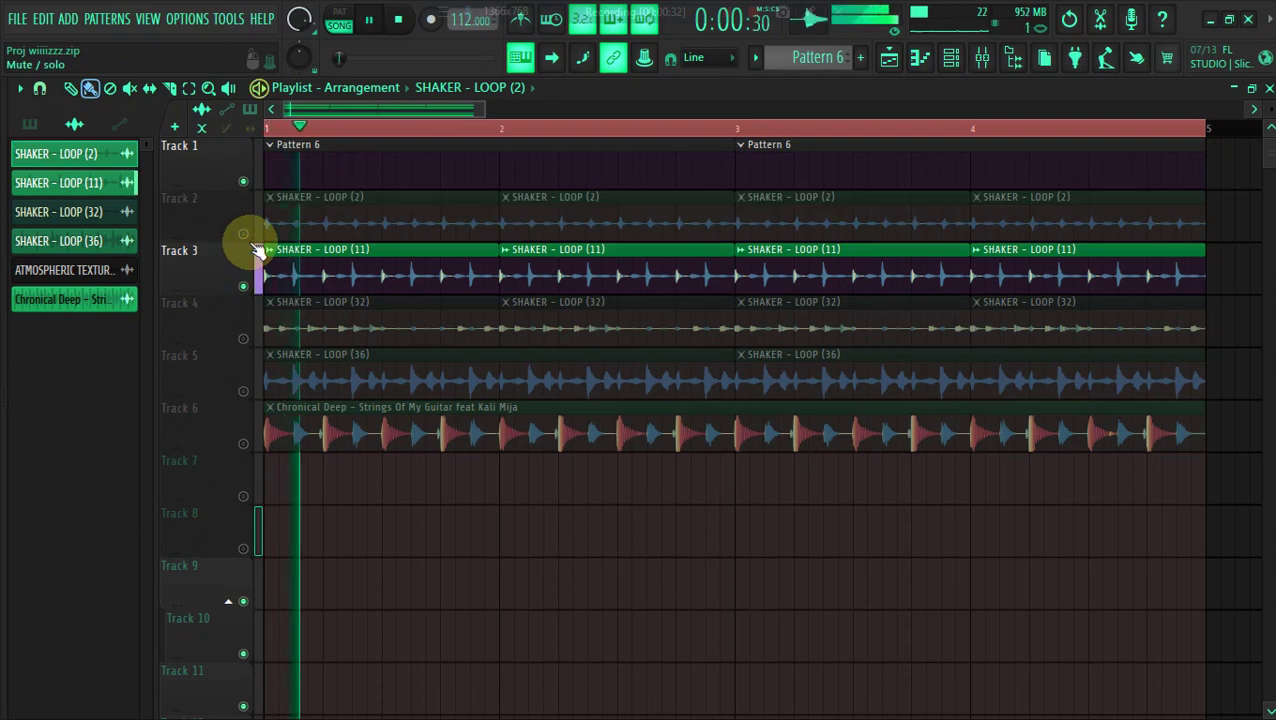
pyautogui.press('space')
pyautogui.doubleClick(379, 264)
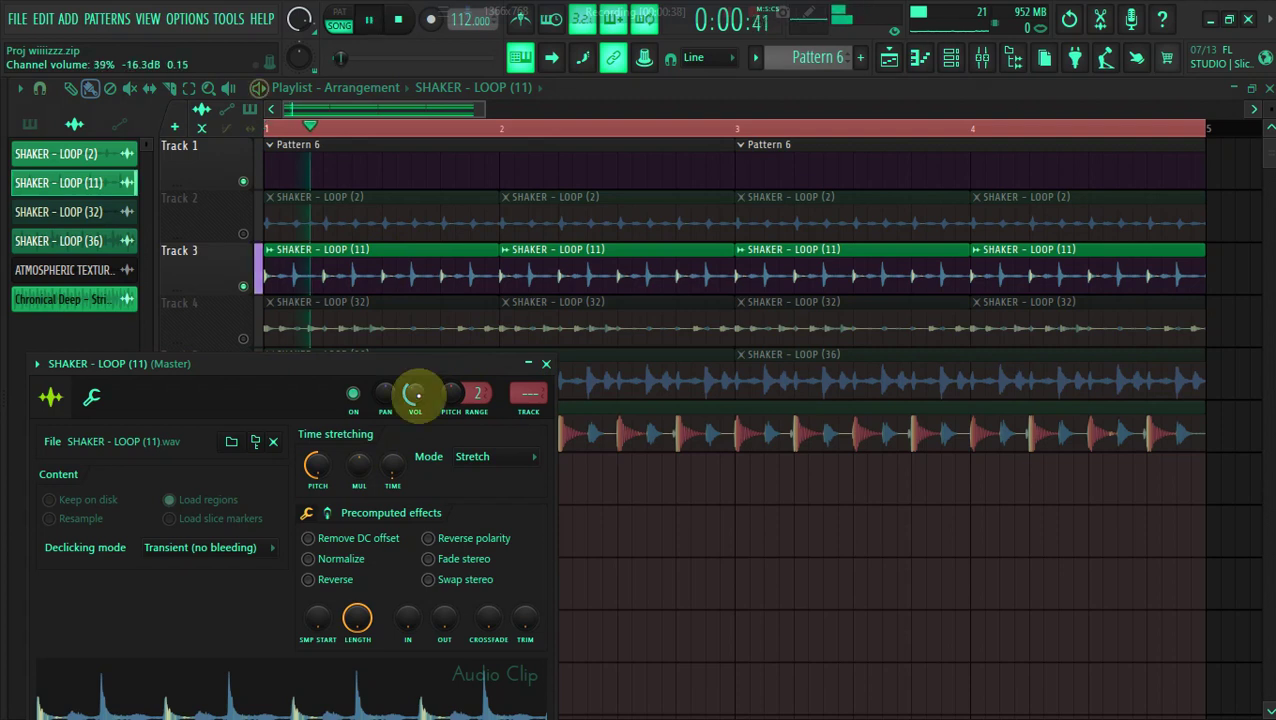
pyautogui.rightClick(232, 340)
pyautogui.click(195, 328)
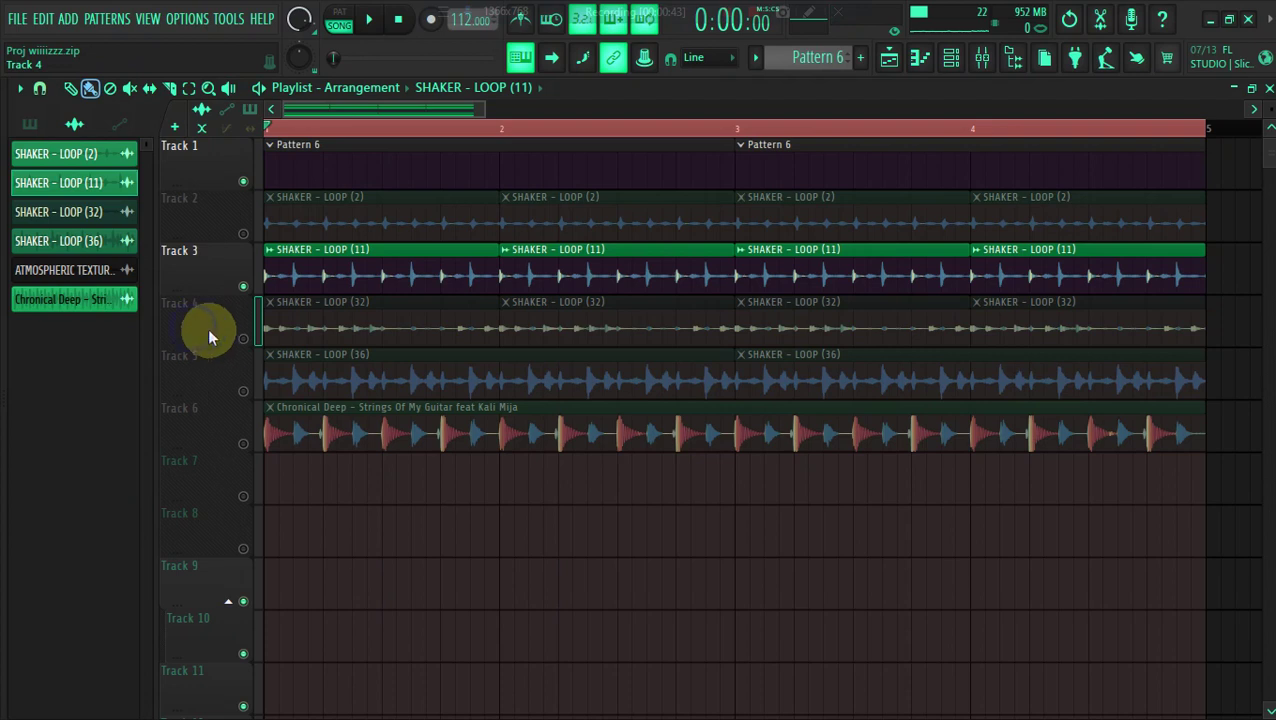
# Unmute Track 4 in place of Track 3, audition it, and set SHAKER - LOOP (32)'s channel volume to 50%
pyautogui.click(243, 338)
pyautogui.click(243, 288)
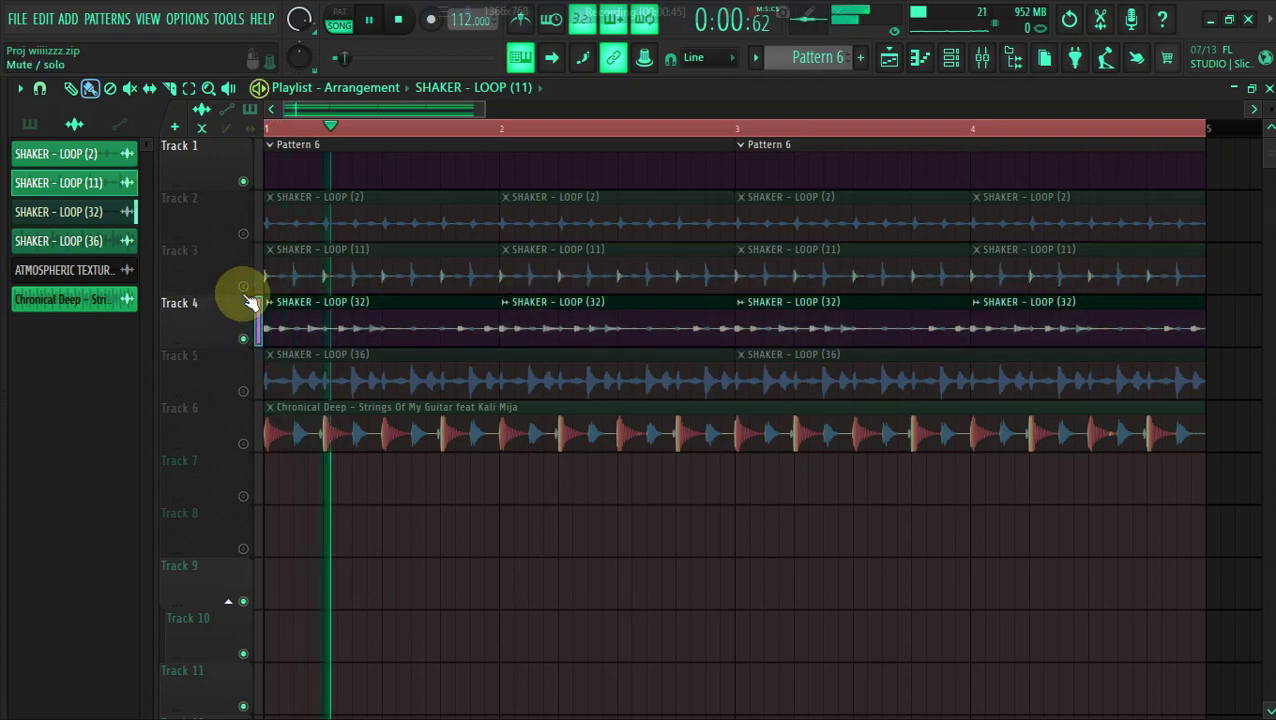
pyautogui.doubleClick(325, 318)
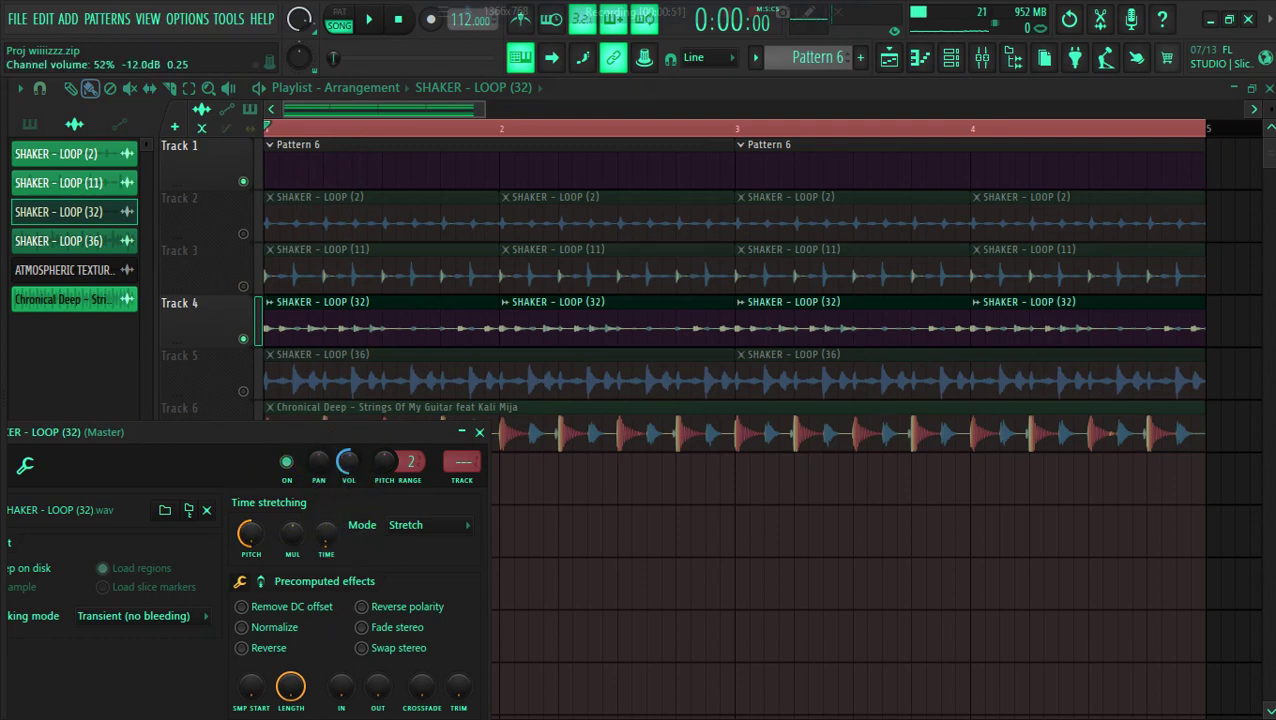
pyautogui.press('space')
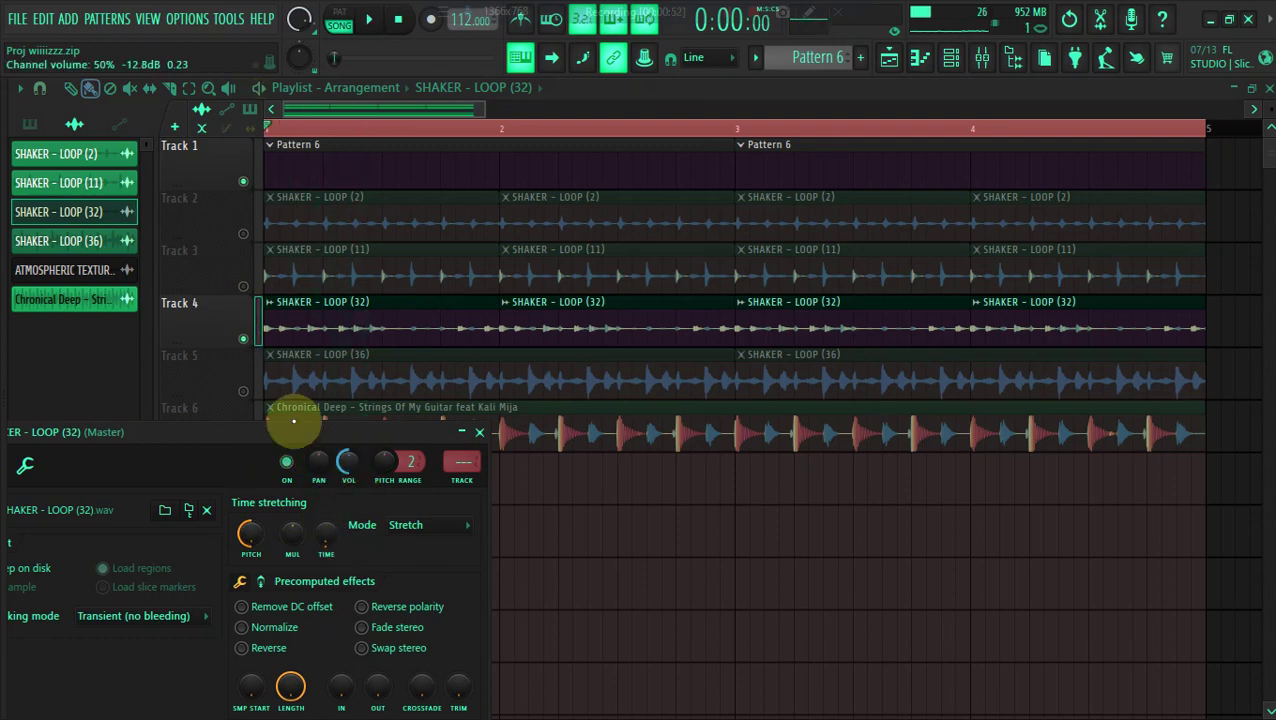
# Unmute Track 5 in place of Track 4, audition it, and set SHAKER - LOOP (36)'s pitch shift to -300 cents
pyautogui.click(245, 389)
pyautogui.click(240, 334)
pyautogui.press('space')
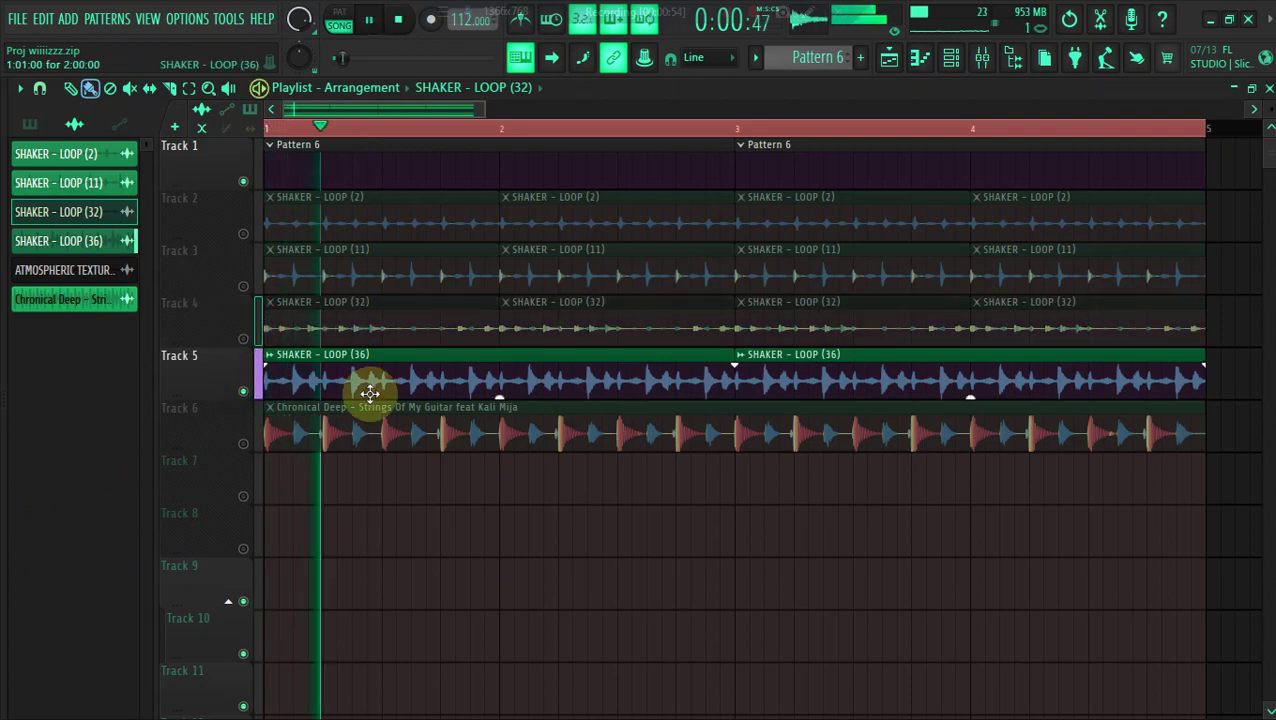
pyautogui.press('space')
pyautogui.doubleClick(371, 392)
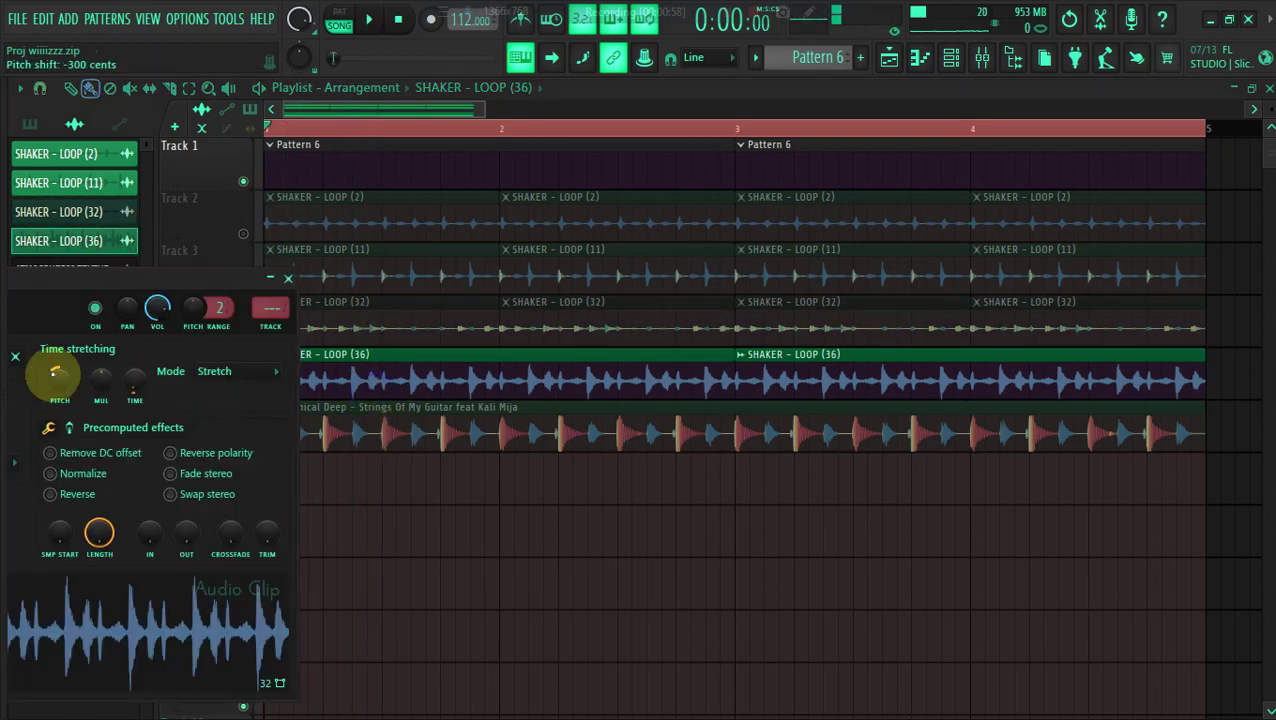
pyautogui.click(256, 370)
# Unmute Tracks 4, 3 and 2 and play all four shaker loops together
pyautogui.click(243, 335)
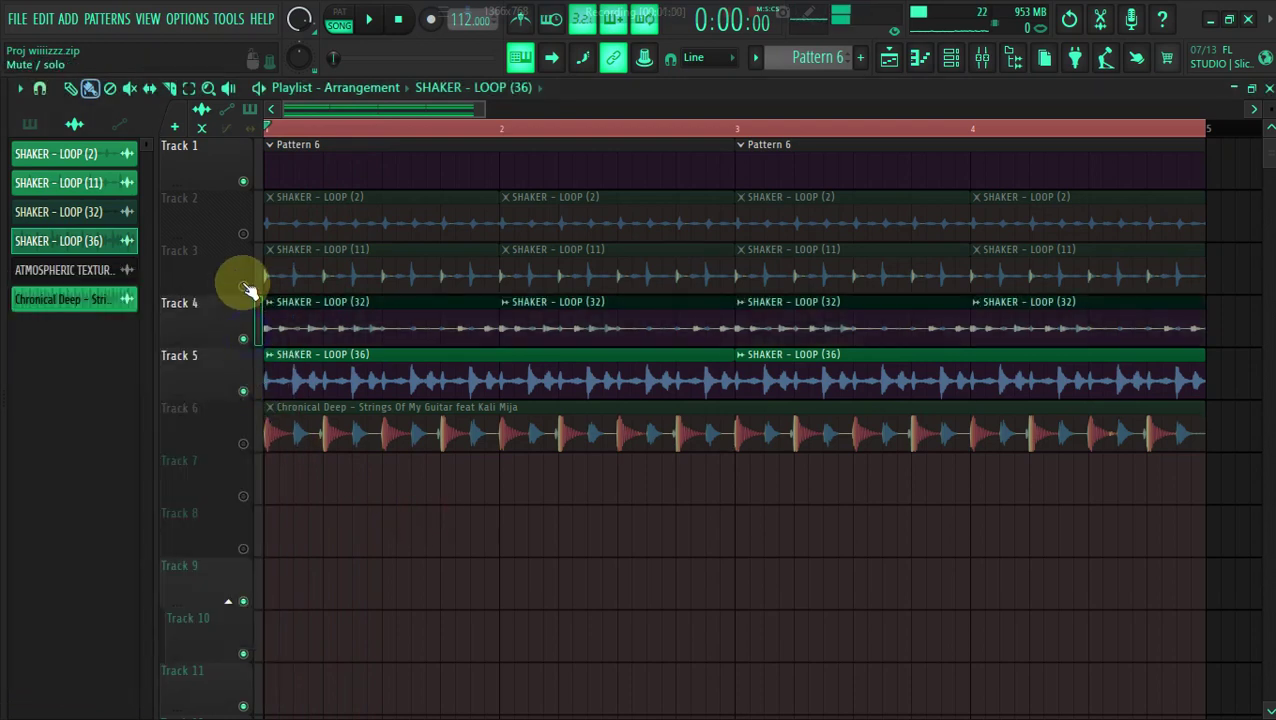
pyautogui.click(245, 287)
pyautogui.click(243, 234)
pyautogui.press('space')
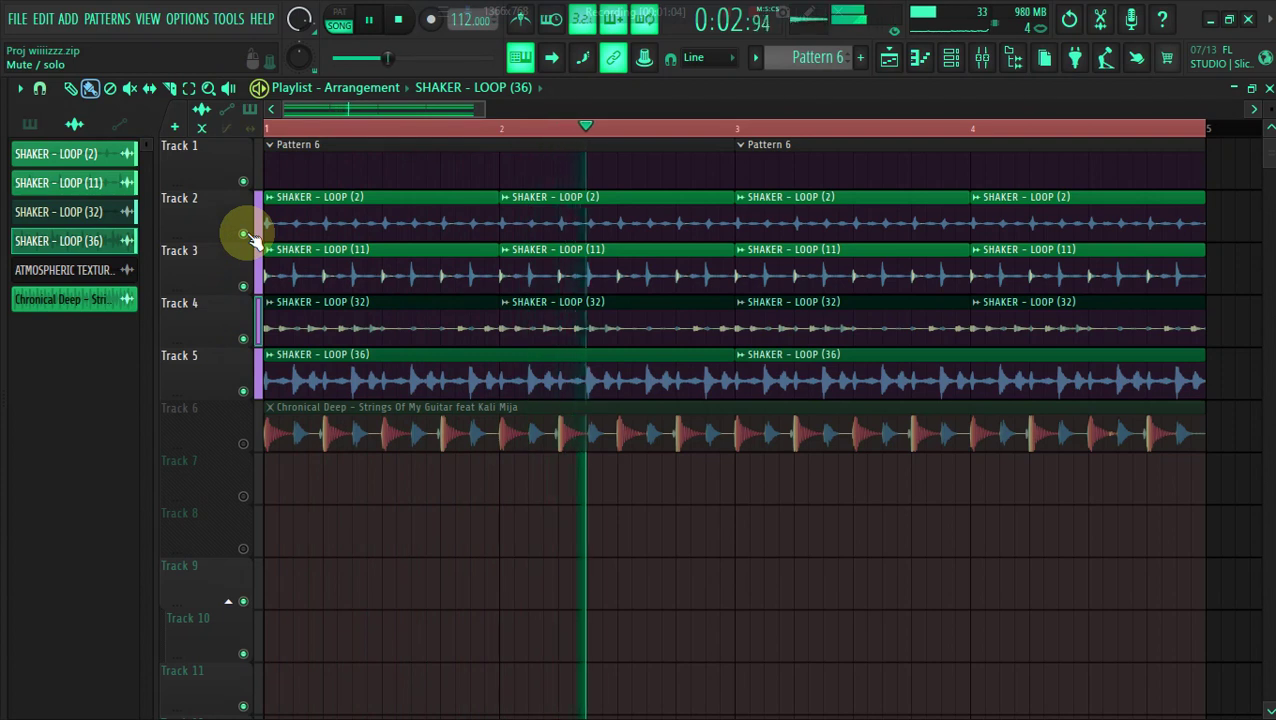
pyautogui.press('space')
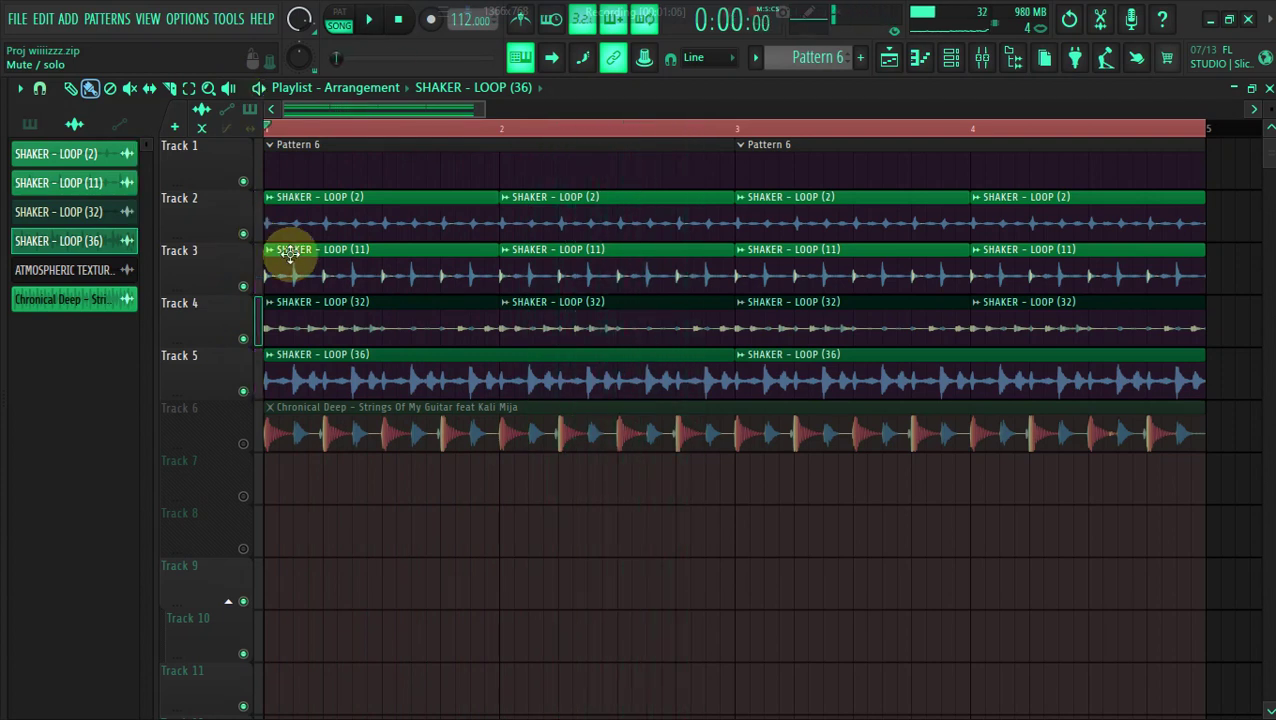
# Route SHAKER - LOOP (36) to mixer track 1 and set SHAKER - LOOP (32)'s pitch shift to -500 cents during playback
pyautogui.doubleClick(352, 350)
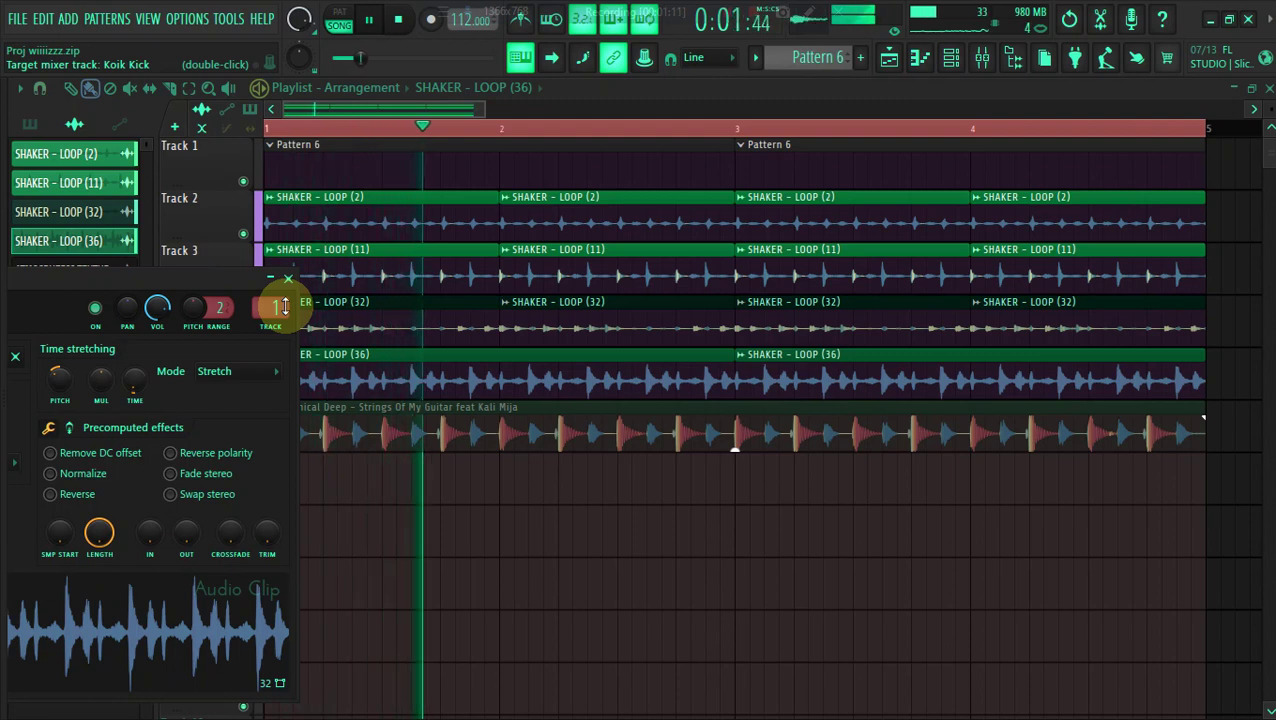
pyautogui.doubleClick(422, 312)
pyautogui.press('space')
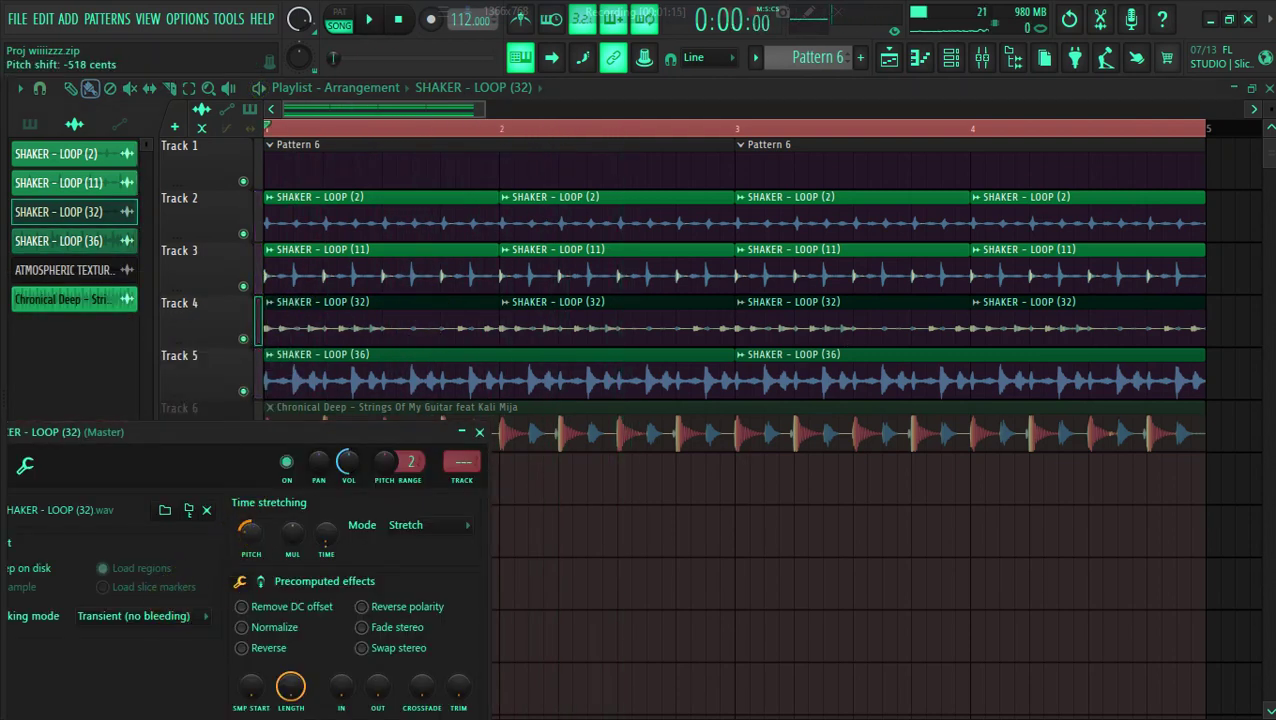
pyautogui.press('space')
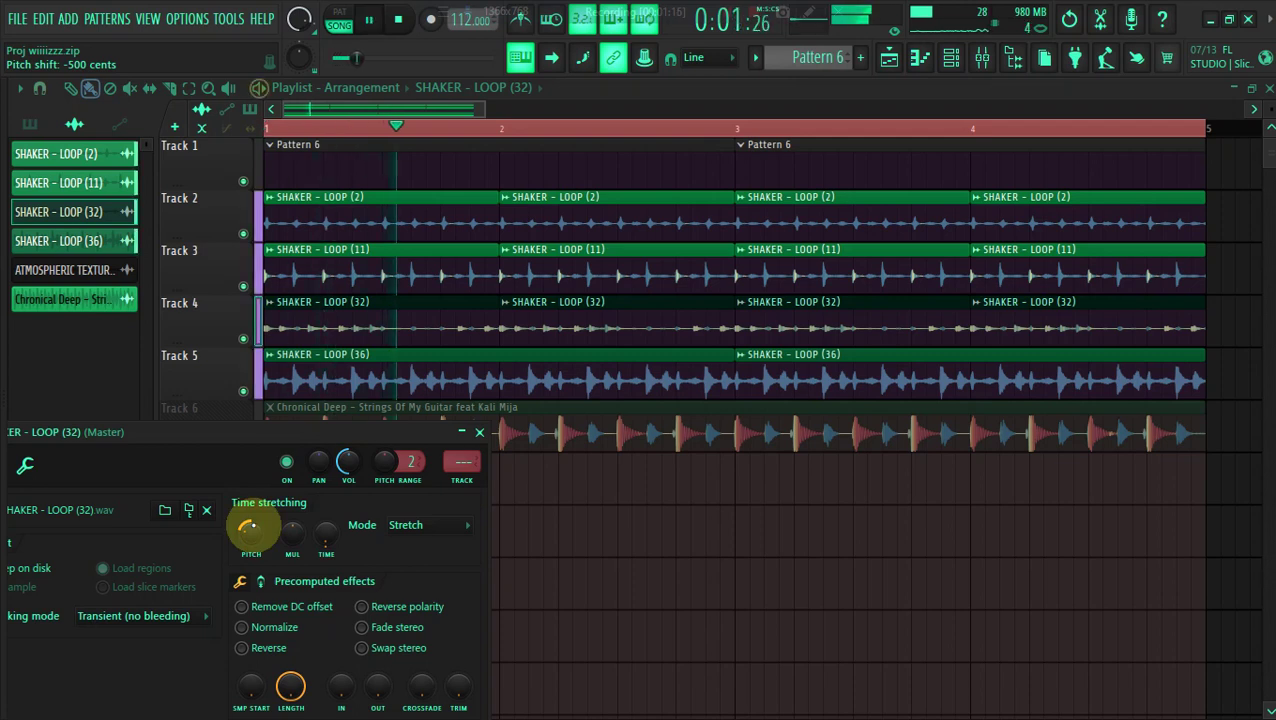
pyautogui.click(583, 594)
pyautogui.press('space')
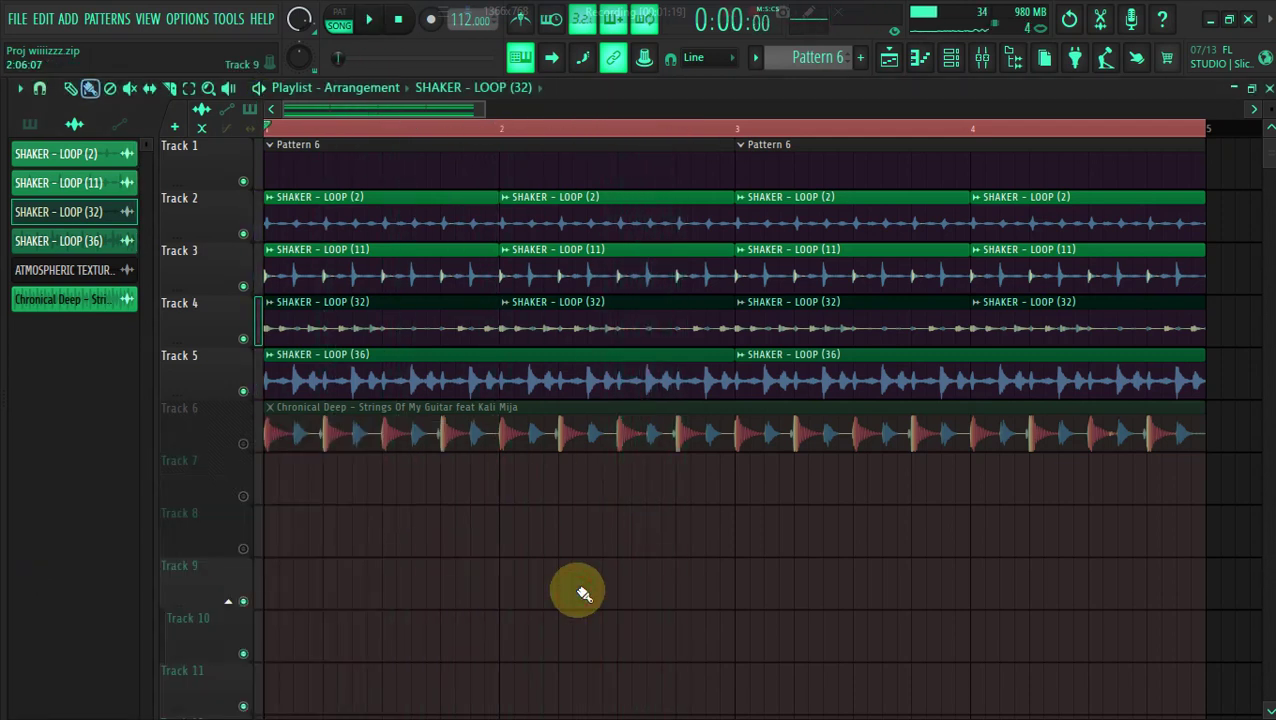
# Open the channel settings of the Chronical Deep clip on Track 6, move the window aside and adjust its channel volume
pyautogui.doubleClick(304, 431)
pyautogui.moveTo(570, 368); pyautogui.dragTo(815, 388)
pyautogui.click(729, 470)
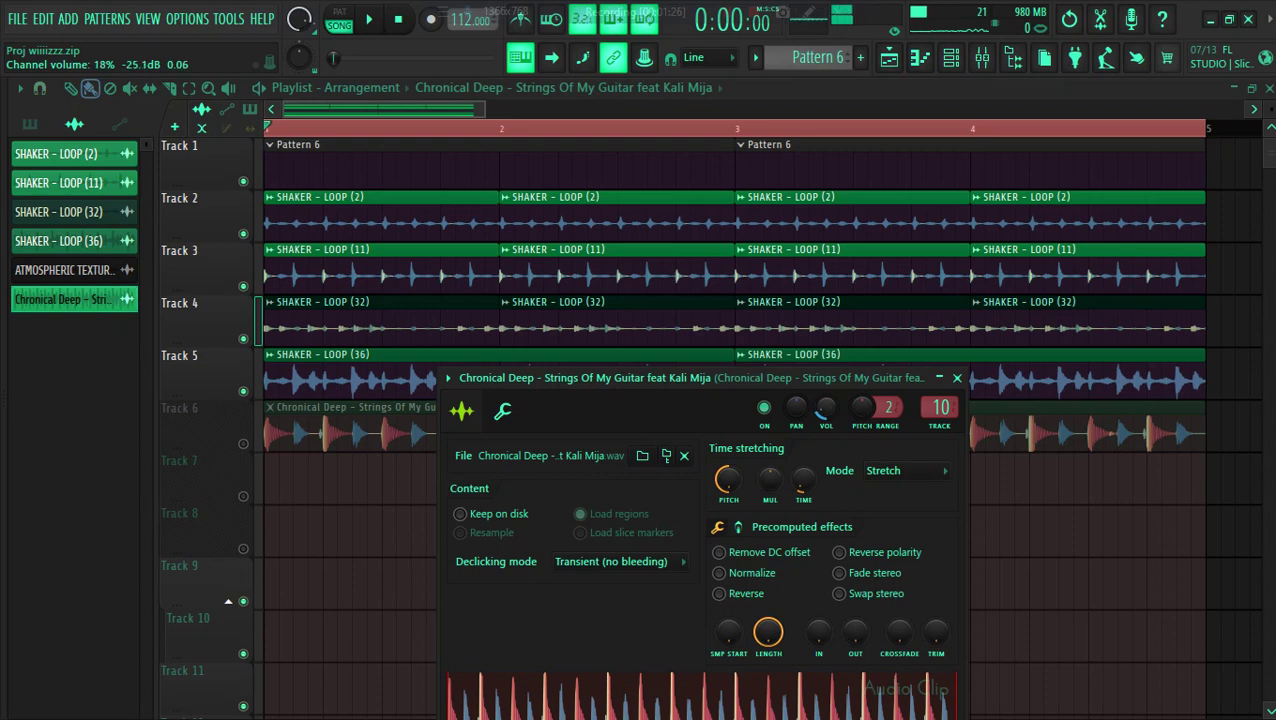
# Unmute Track 6 and play the Chronical Deep clip together with the shaker loops
pyautogui.click(257, 444)
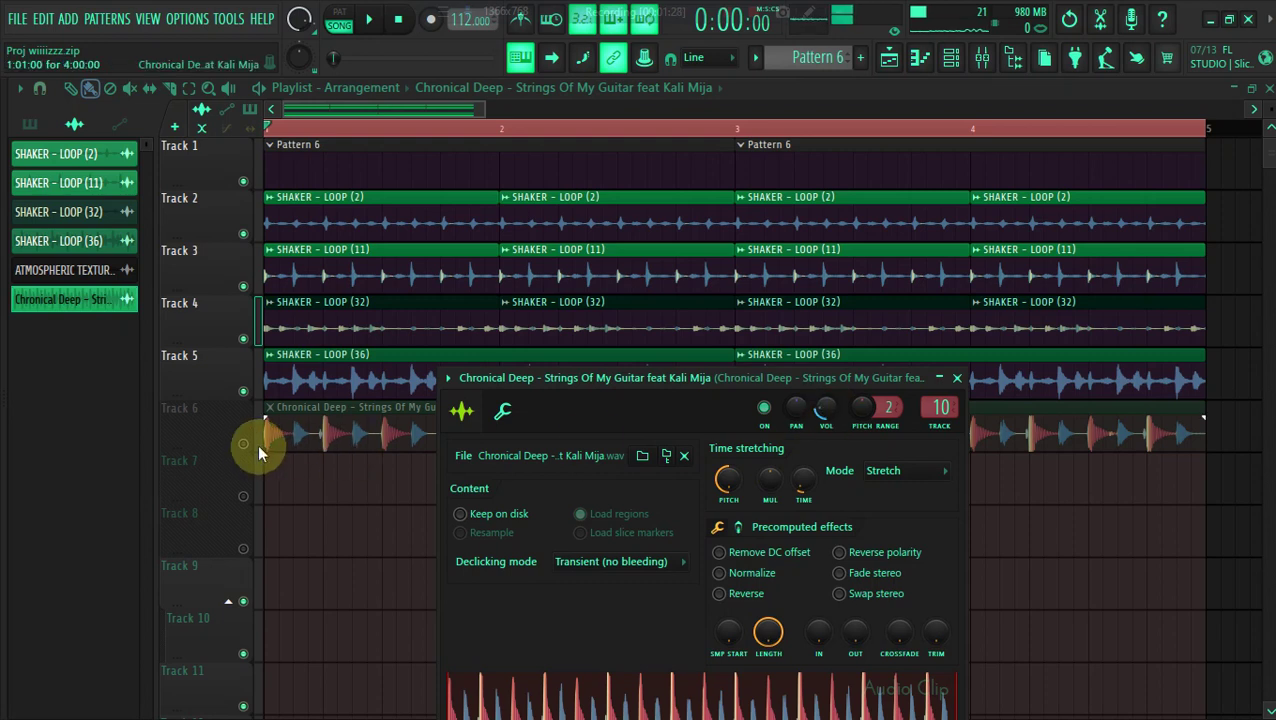
pyautogui.click(249, 444)
pyautogui.press('space')
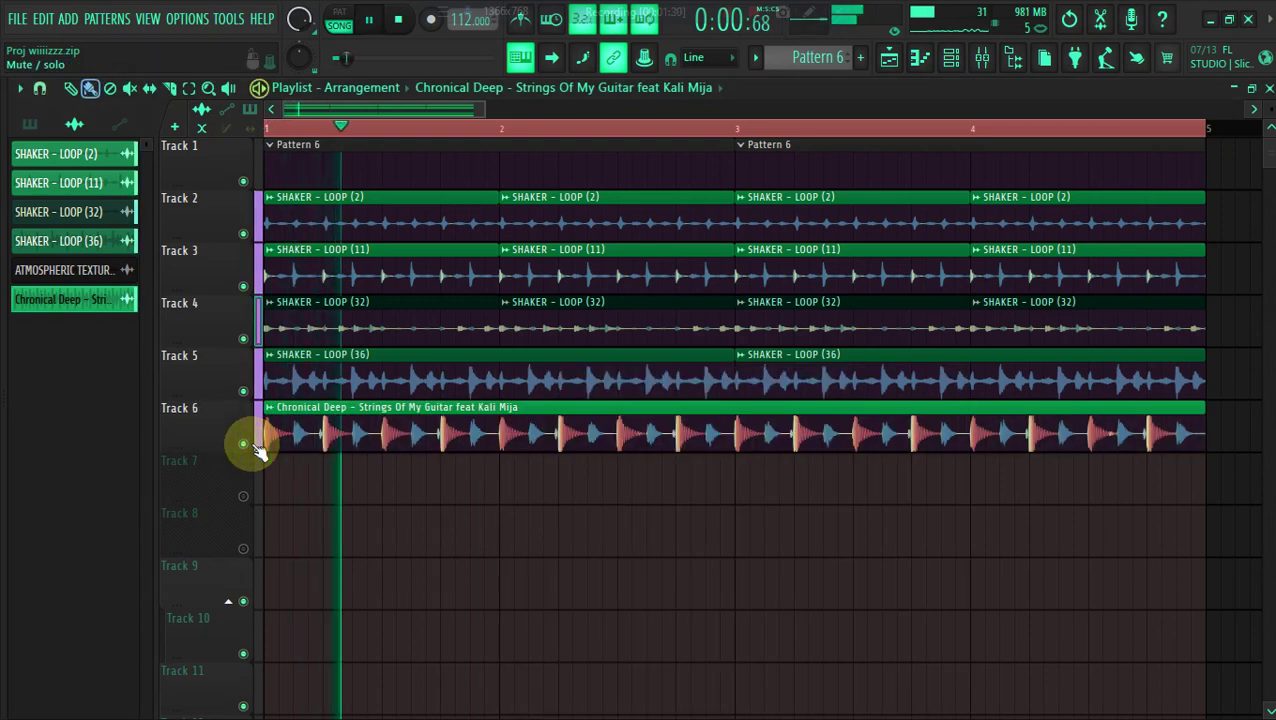
pyautogui.press('space')
# Select Pattern 6 and show its drums channel group in the channel rack, moved up over the piano roll
pyautogui.click(322, 162)
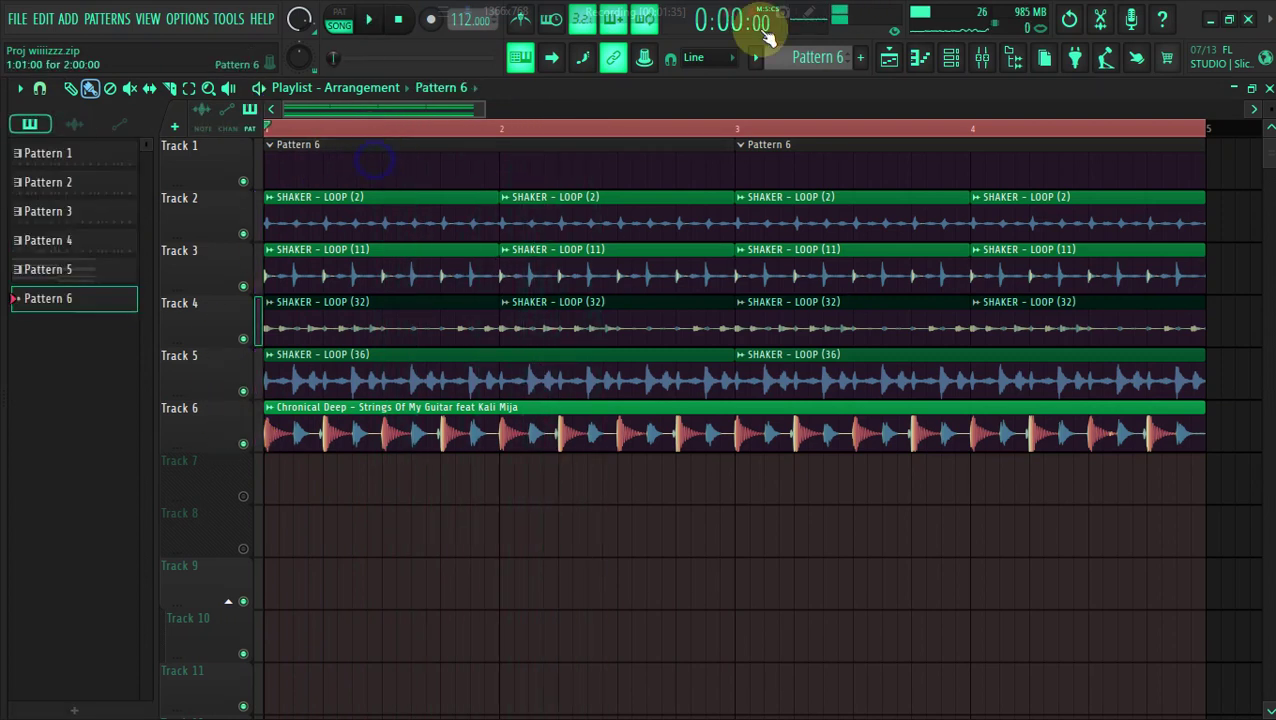
pyautogui.click(921, 64)
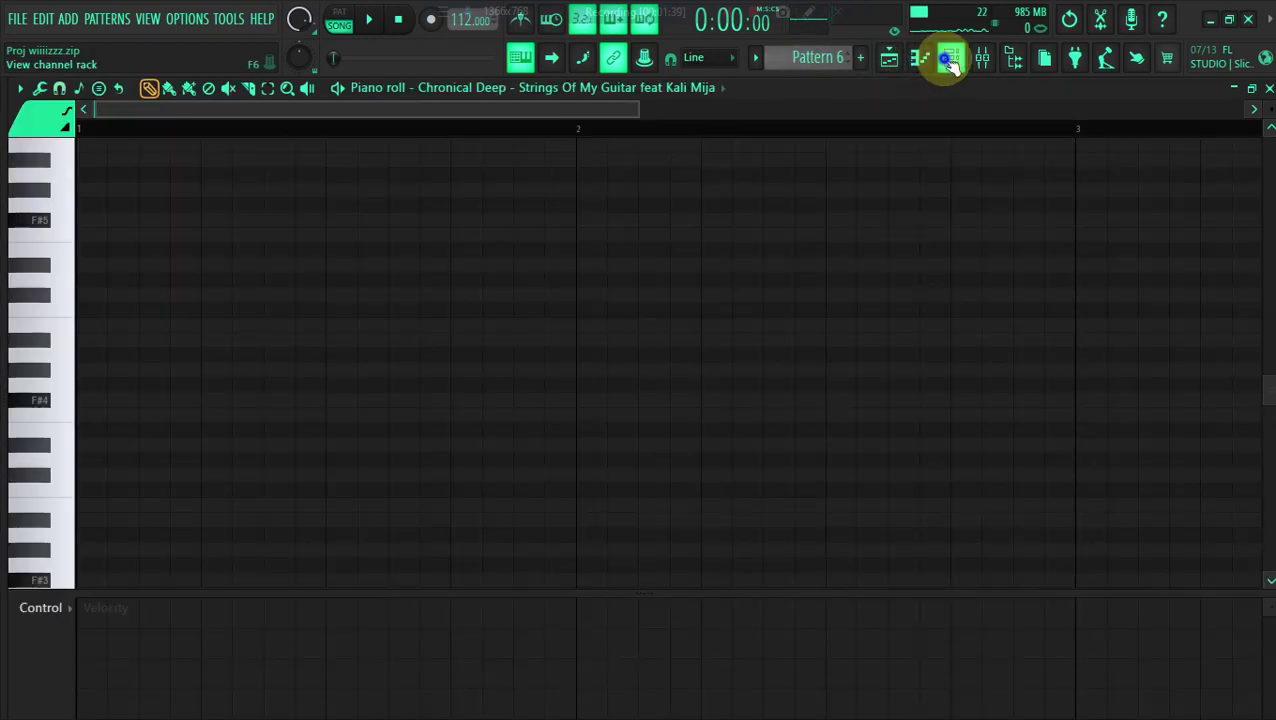
pyautogui.click(950, 62)
pyautogui.moveTo(379, 267); pyautogui.dragTo(422, 130)
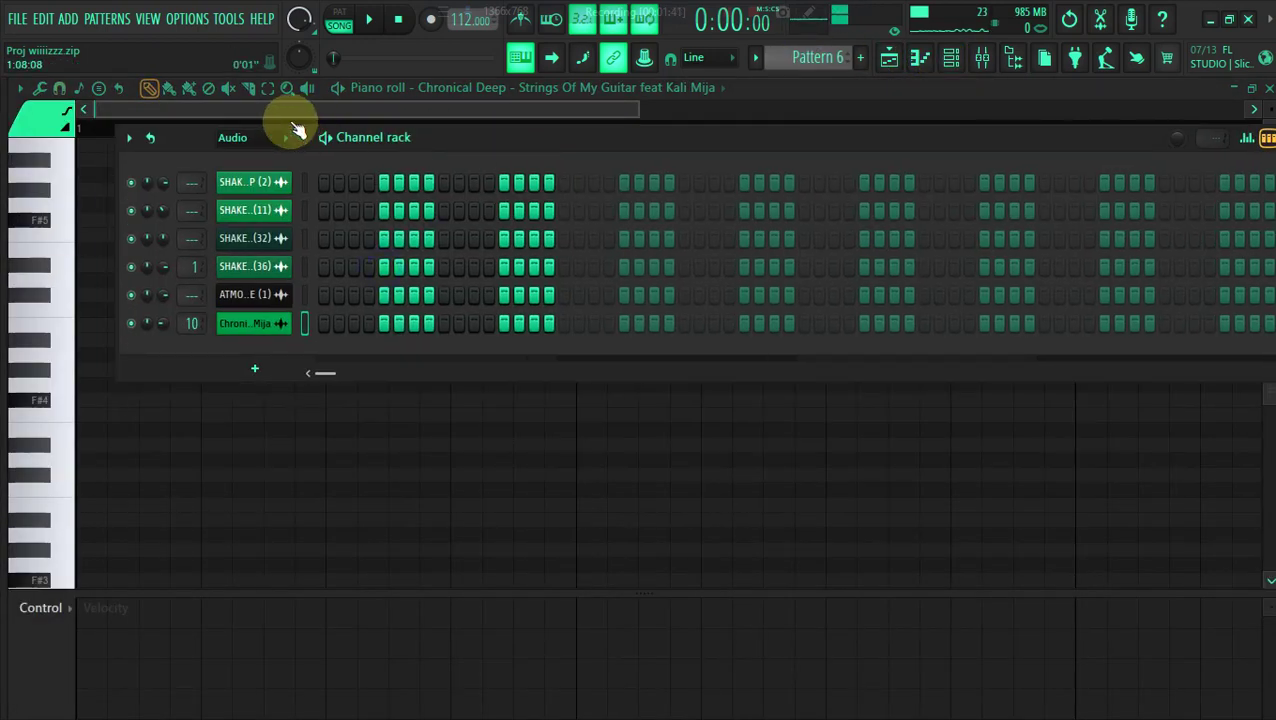
pyautogui.click(235, 200)
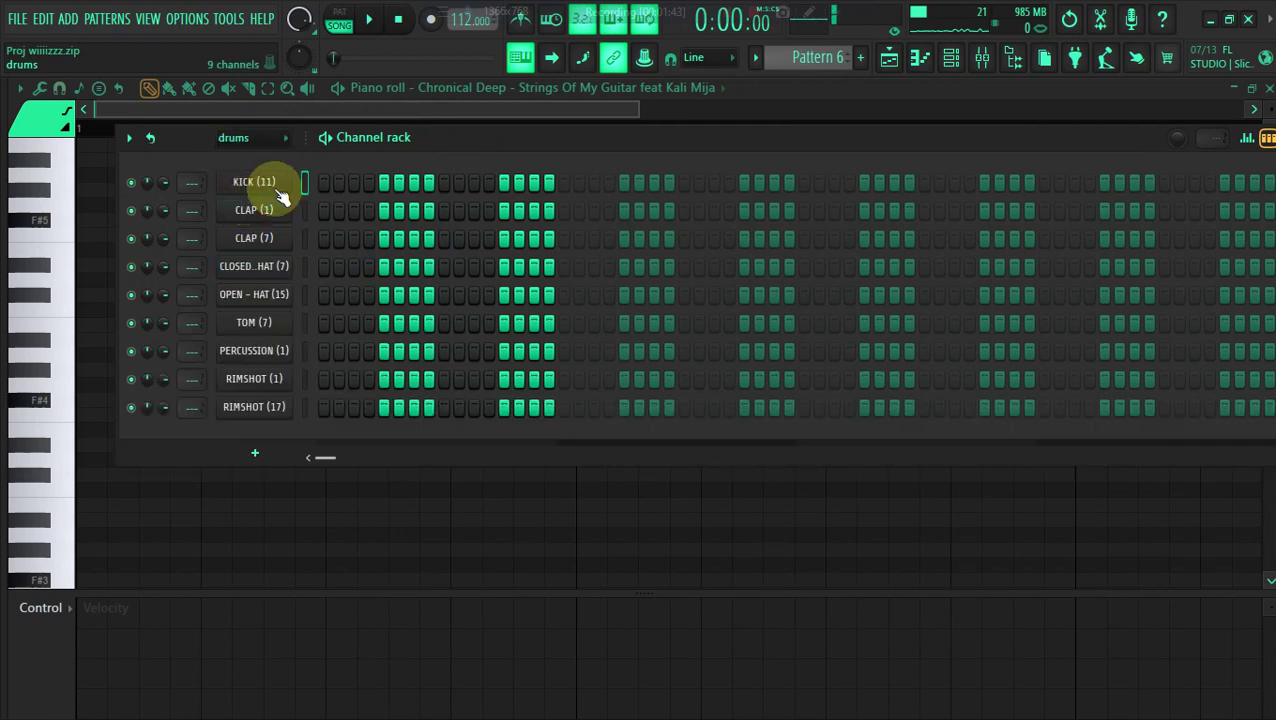
# Fill the KICK (11) channel on every fourth step across three bars and start playback
pyautogui.click(820, 182)
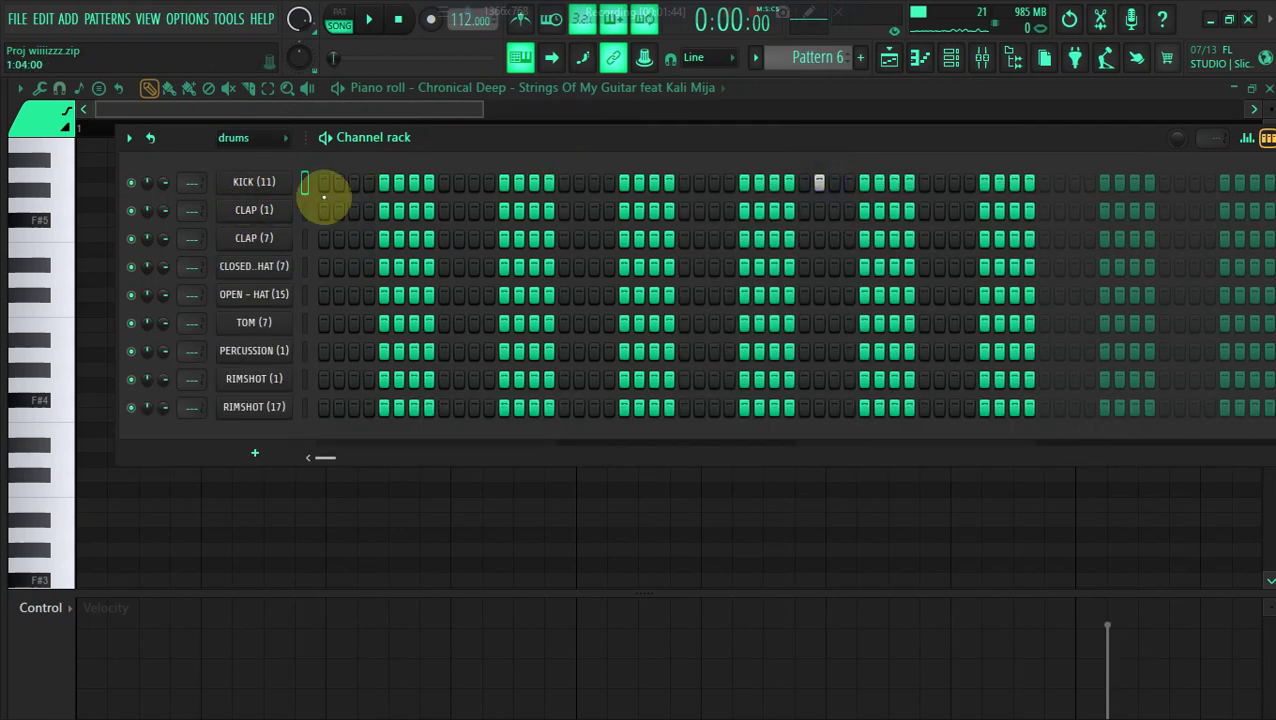
pyautogui.rightClick(266, 184)
pyautogui.click(503, 259)
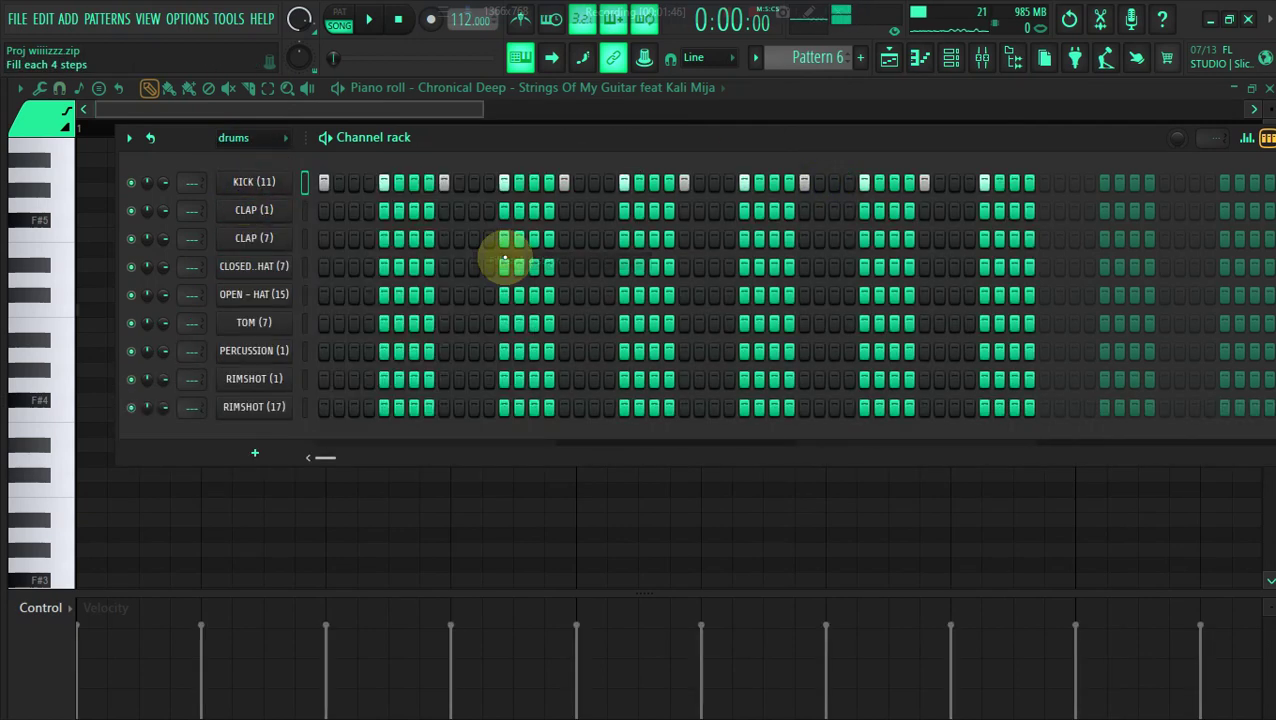
pyautogui.press('space')
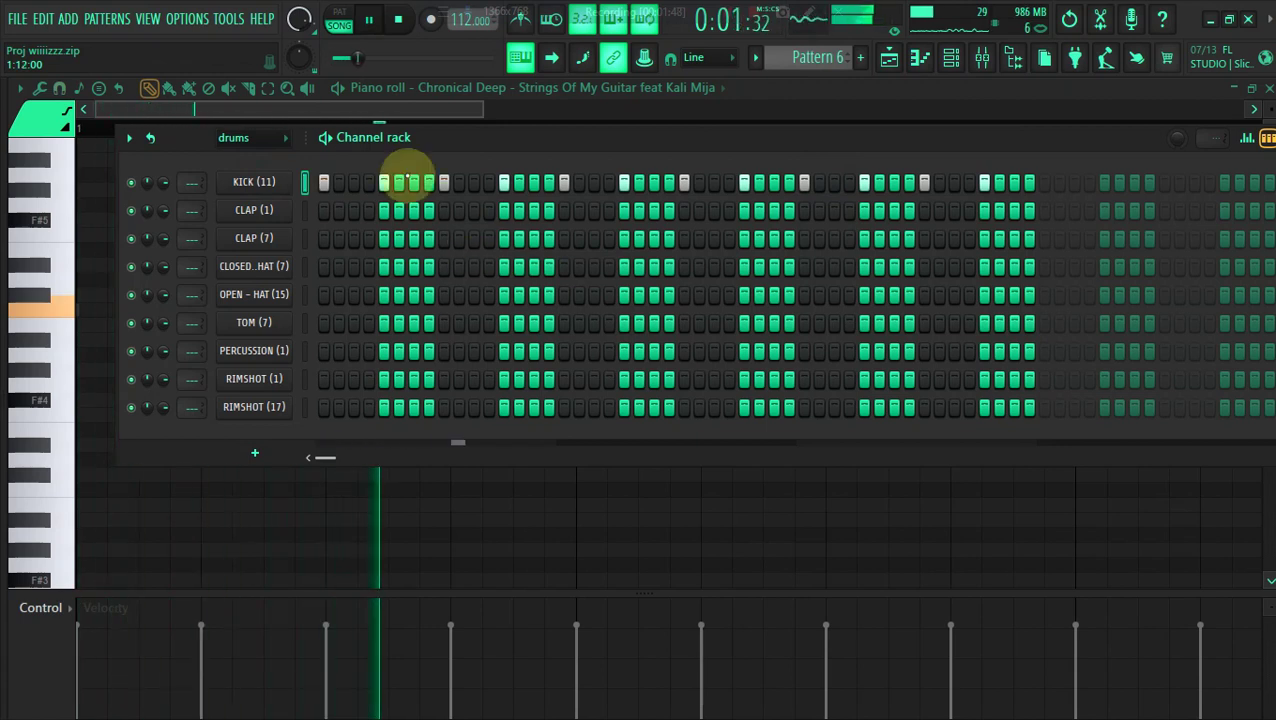
# Place CLAP (1) hits on steps 5, 12, 21, 28, 37 and 44 while checking the rhythm in playback
pyautogui.click(383, 210)
pyautogui.press('space')
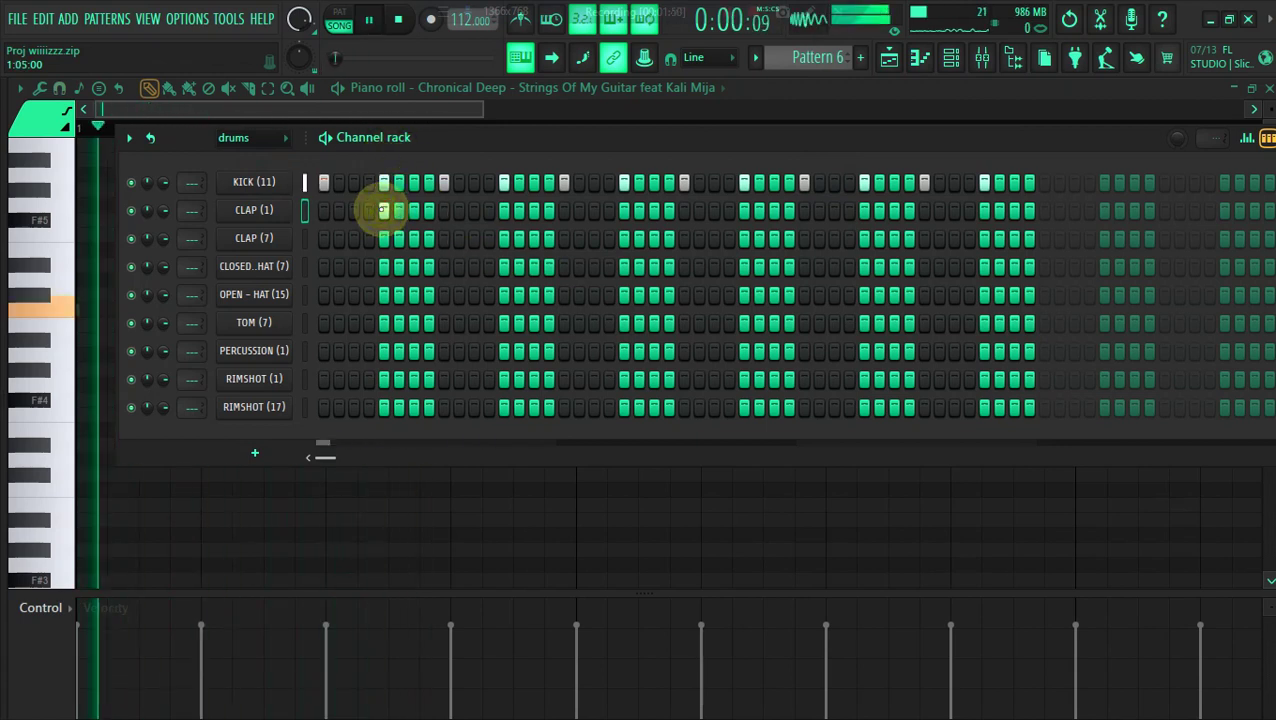
pyautogui.click(490, 211)
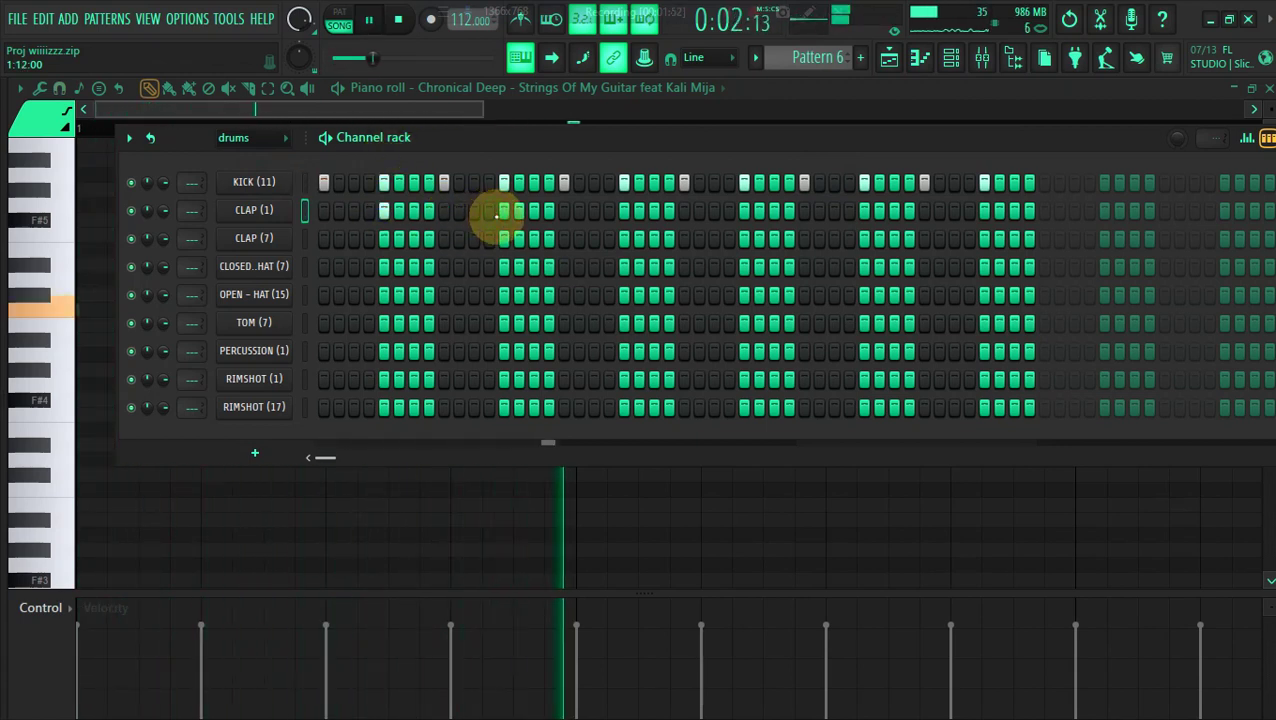
pyautogui.click(624, 210)
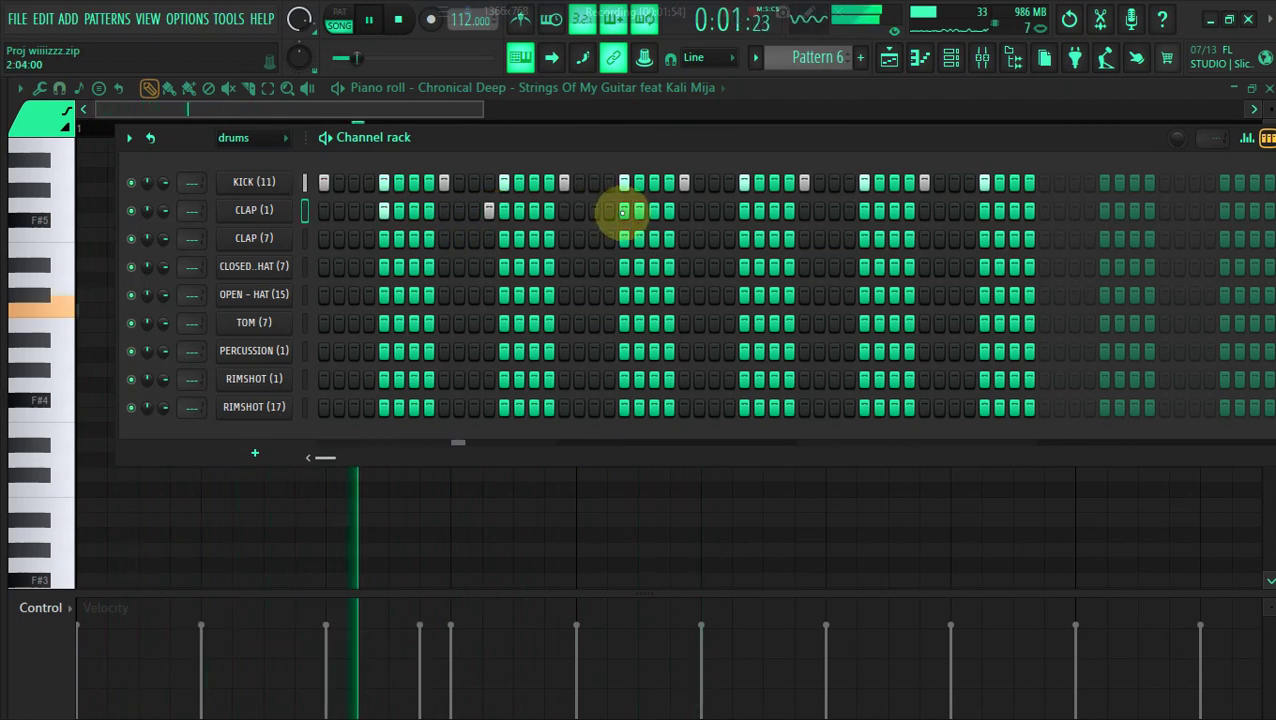
pyautogui.click(745, 211)
pyautogui.click(864, 210)
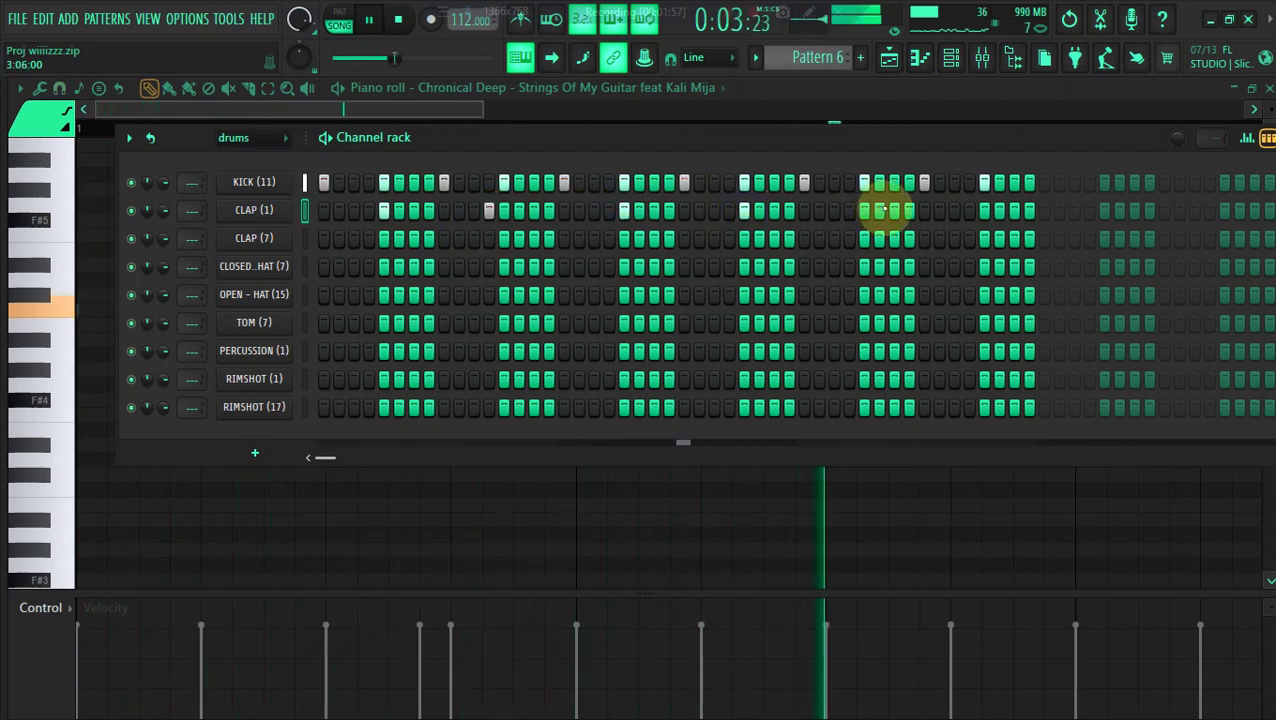
pyautogui.press('space')
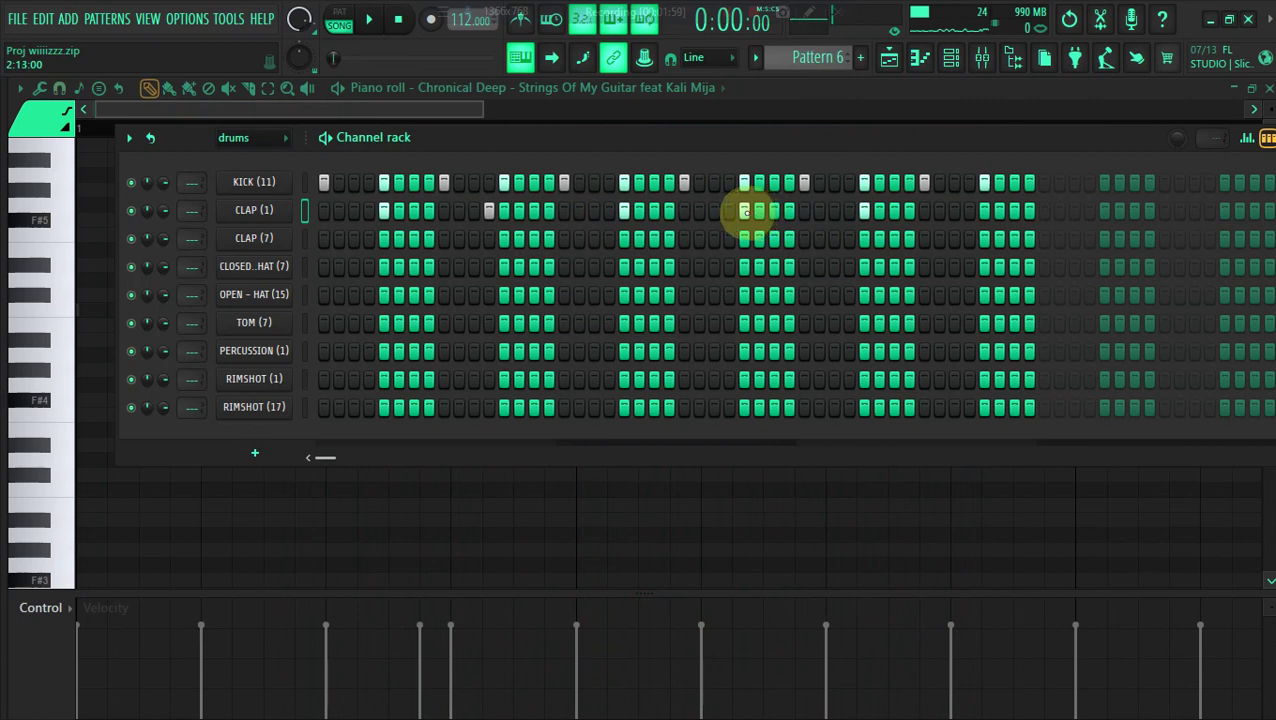
pyautogui.click(730, 210)
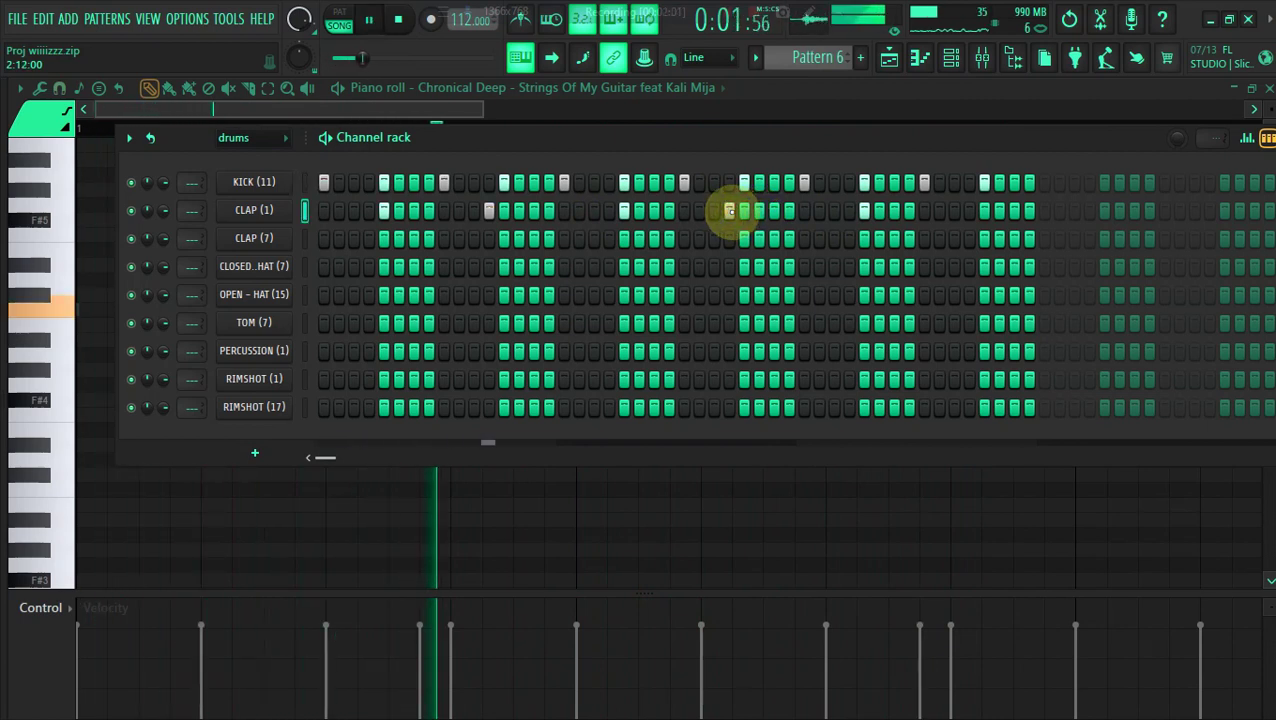
pyautogui.click(969, 211)
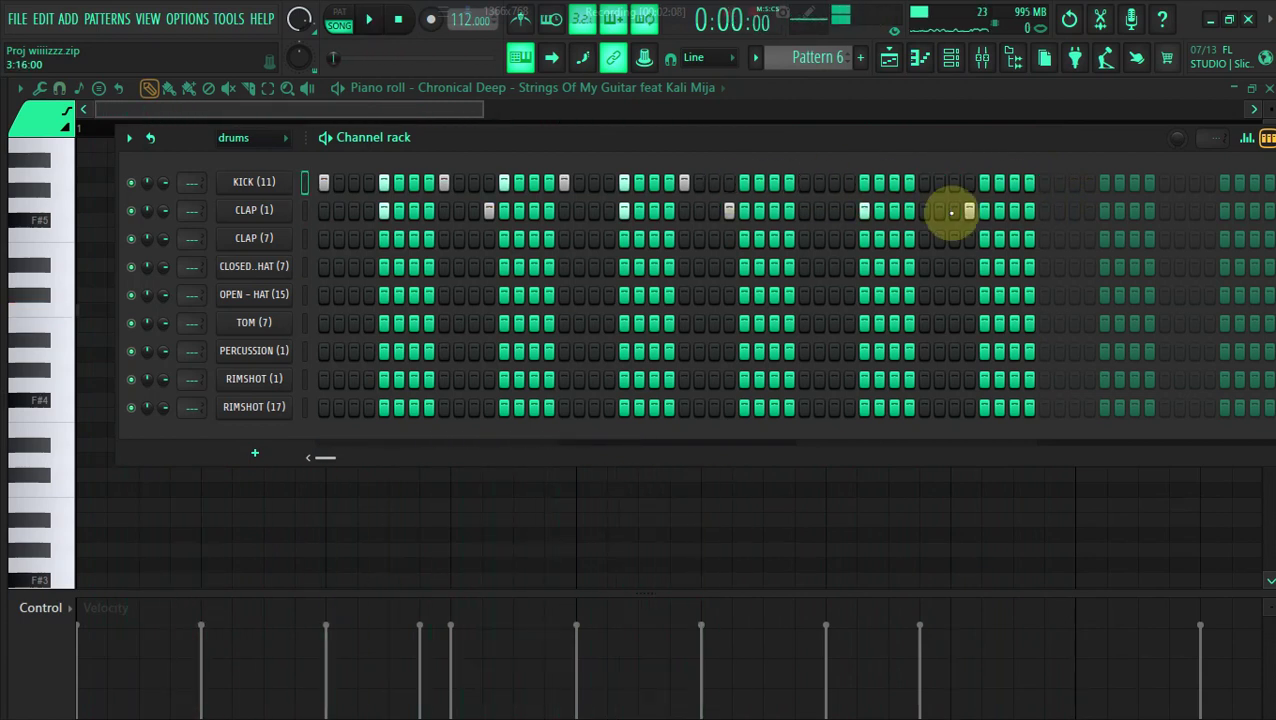
# Shorten Pattern 6 to two bars by clearing the CLAP (1) hits on steps 37 and 44, and play it back
pyautogui.click(891, 63)
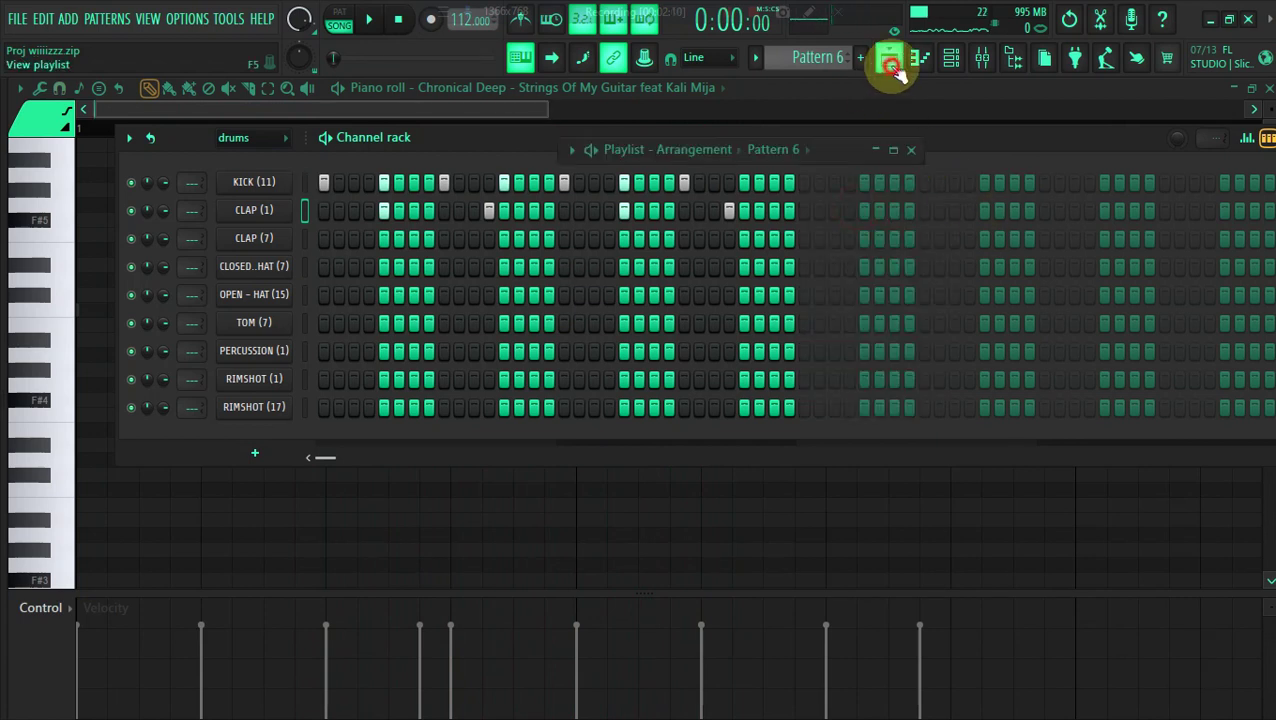
pyautogui.press('space')
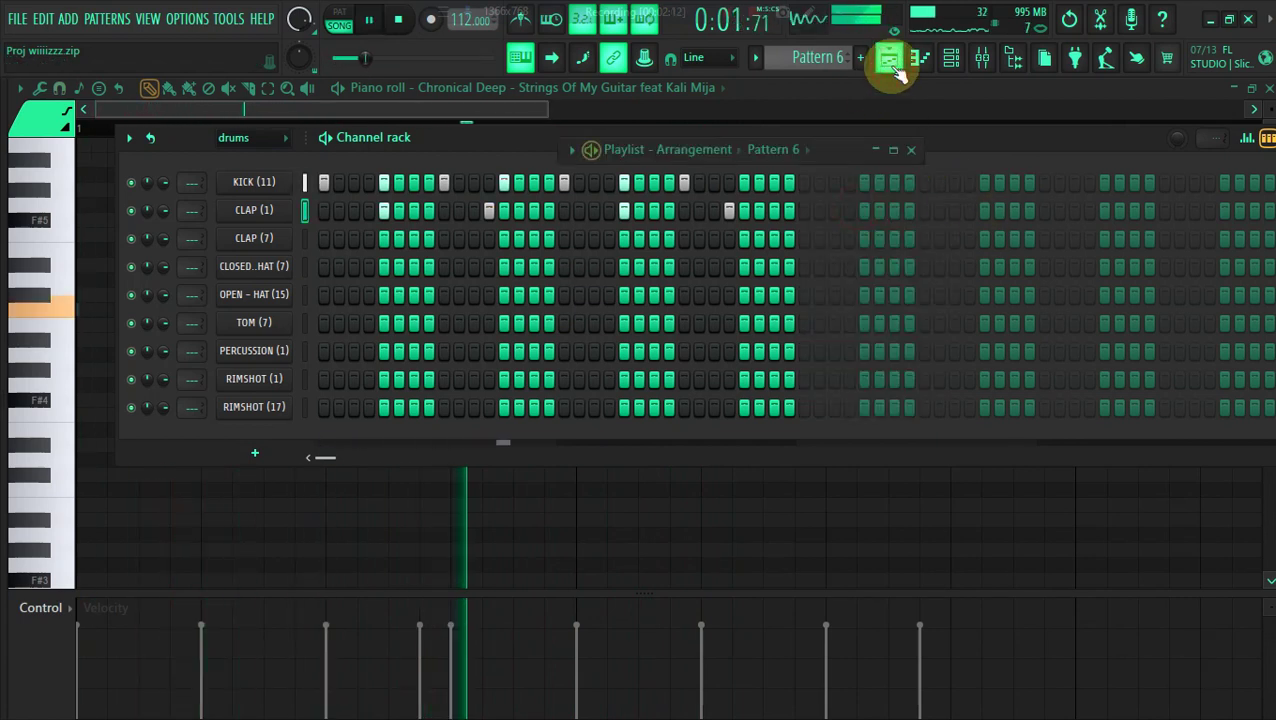
pyautogui.press('space')
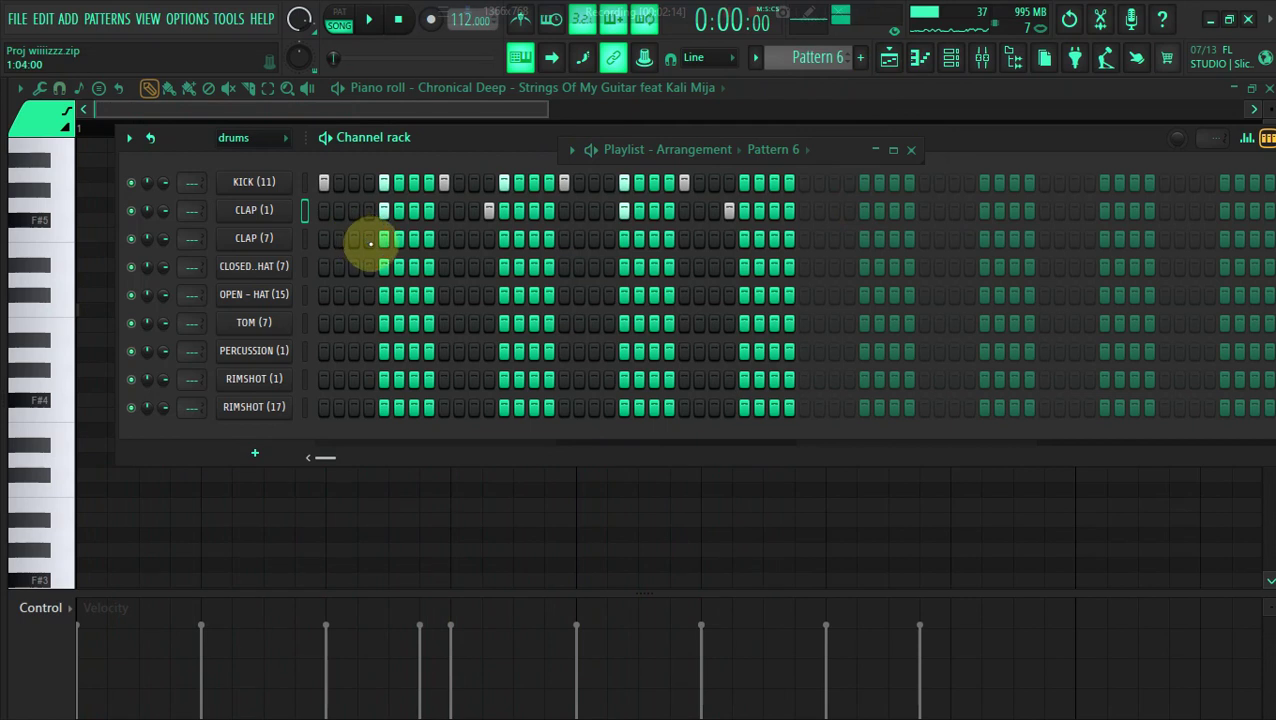
# Place CLAP (7) hits on steps 5, 13, 21 and 29 and check them in playback
pyautogui.click(379, 243)
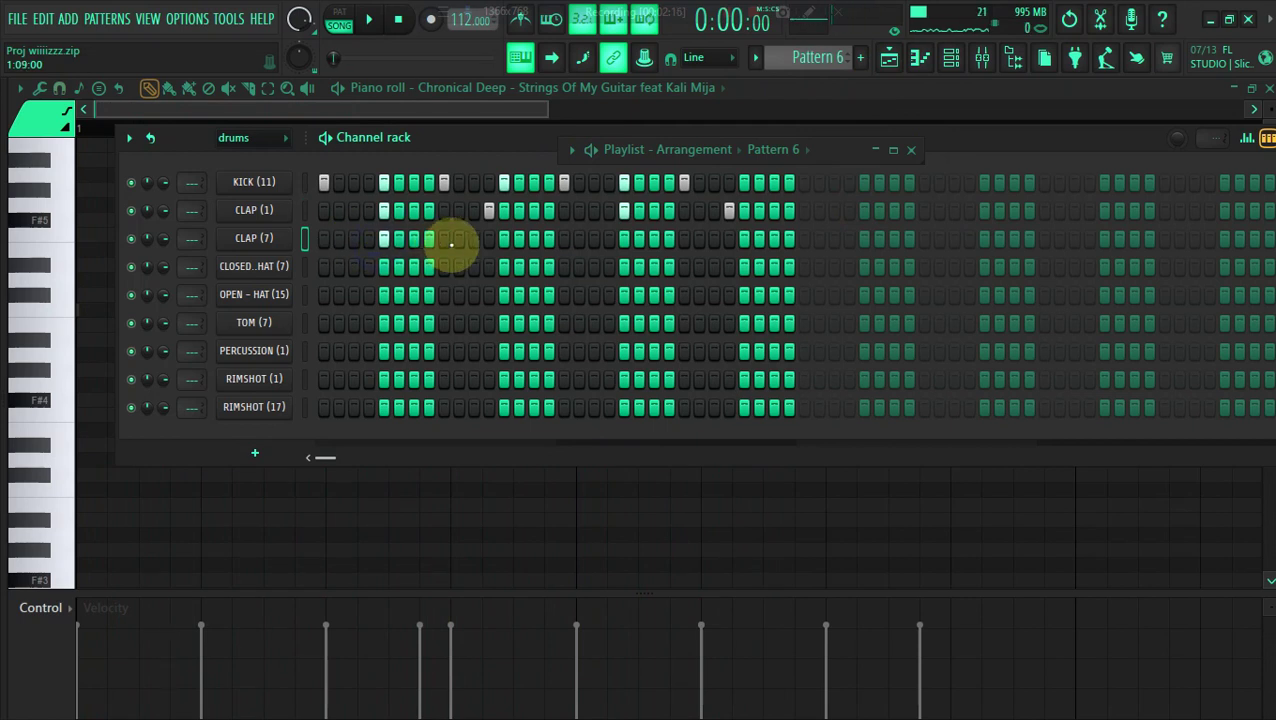
pyautogui.click(502, 240)
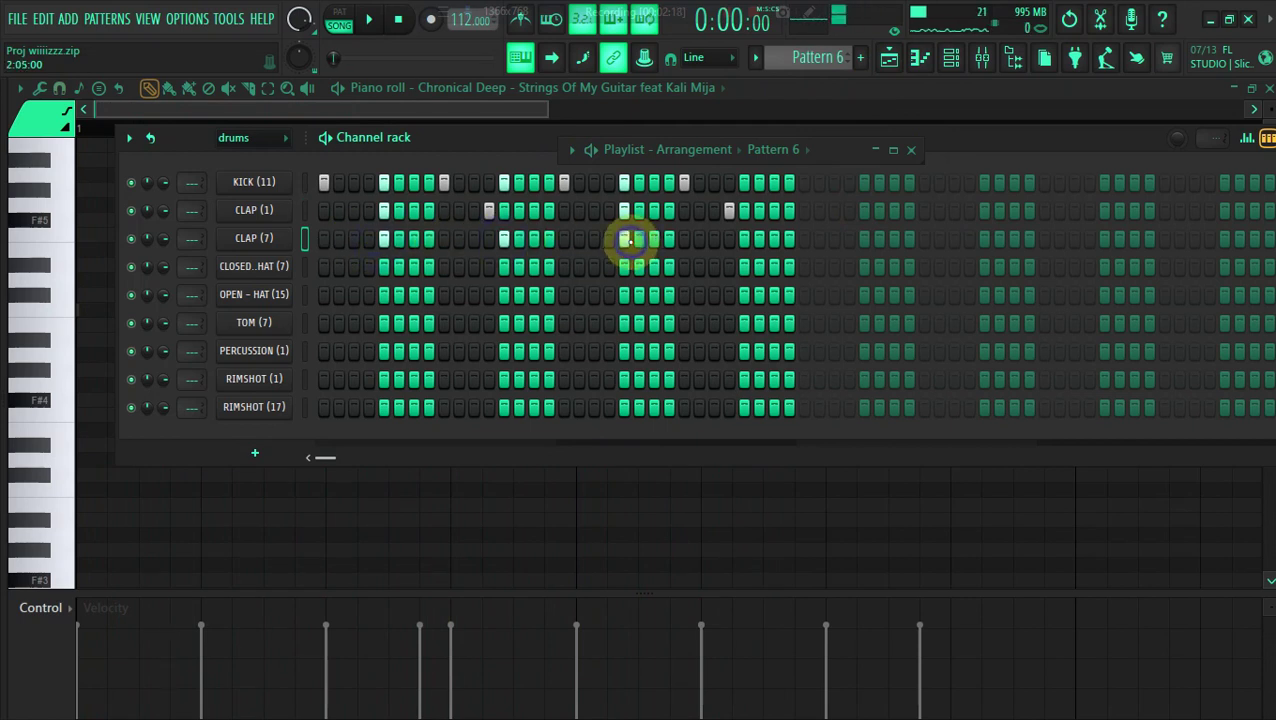
pyautogui.click(628, 240)
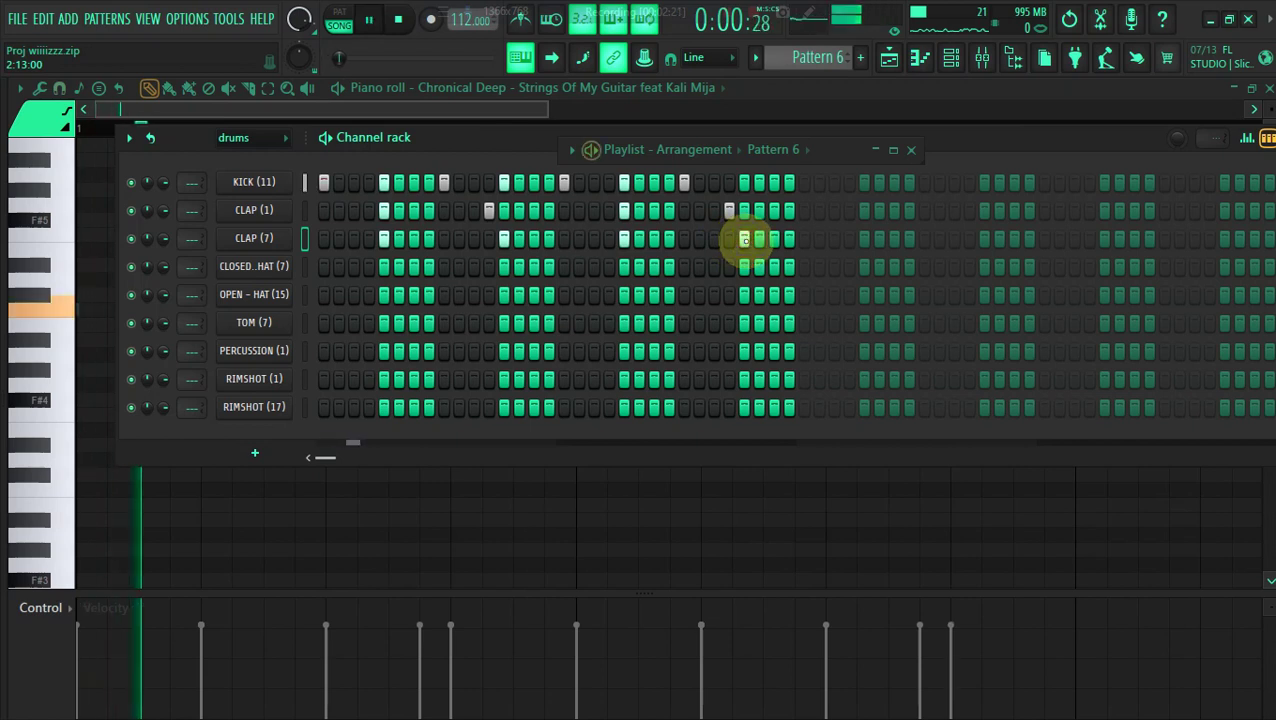
pyautogui.click(745, 240)
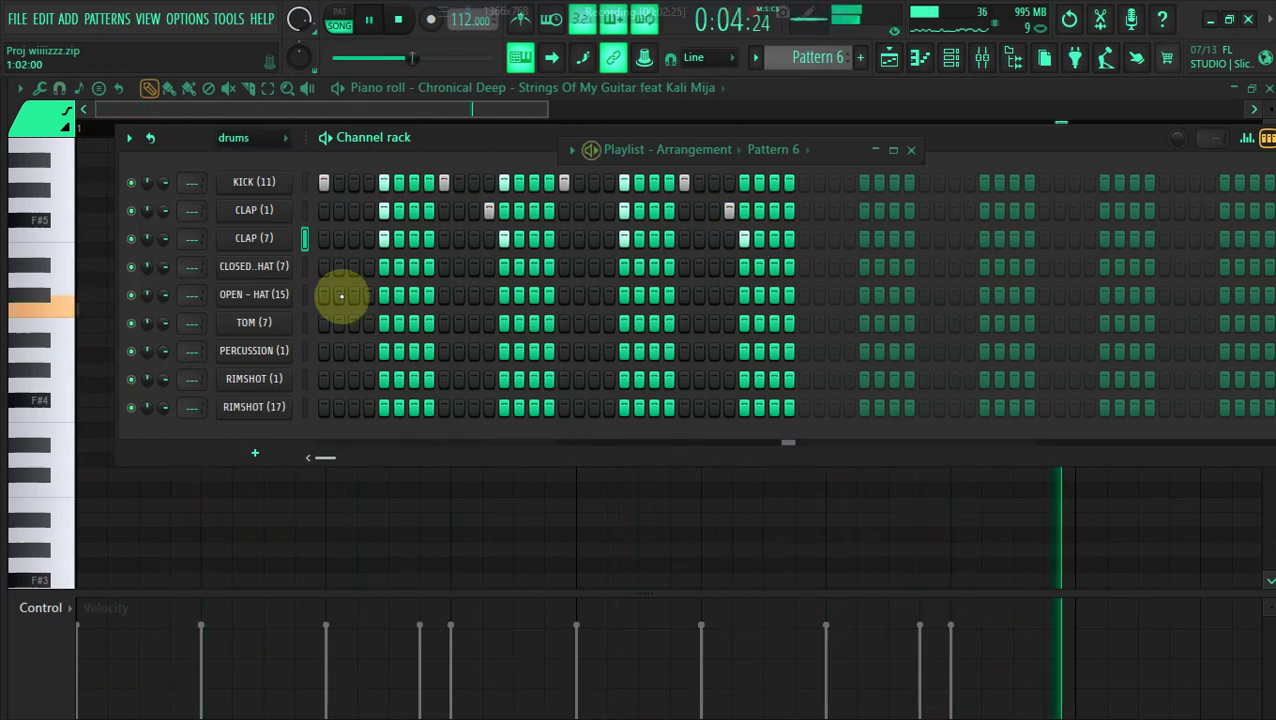
pyautogui.press('space')
# Place CLOSED HAT (7) hits on every fourth step from step 3 to step 31
pyautogui.click(355, 268)
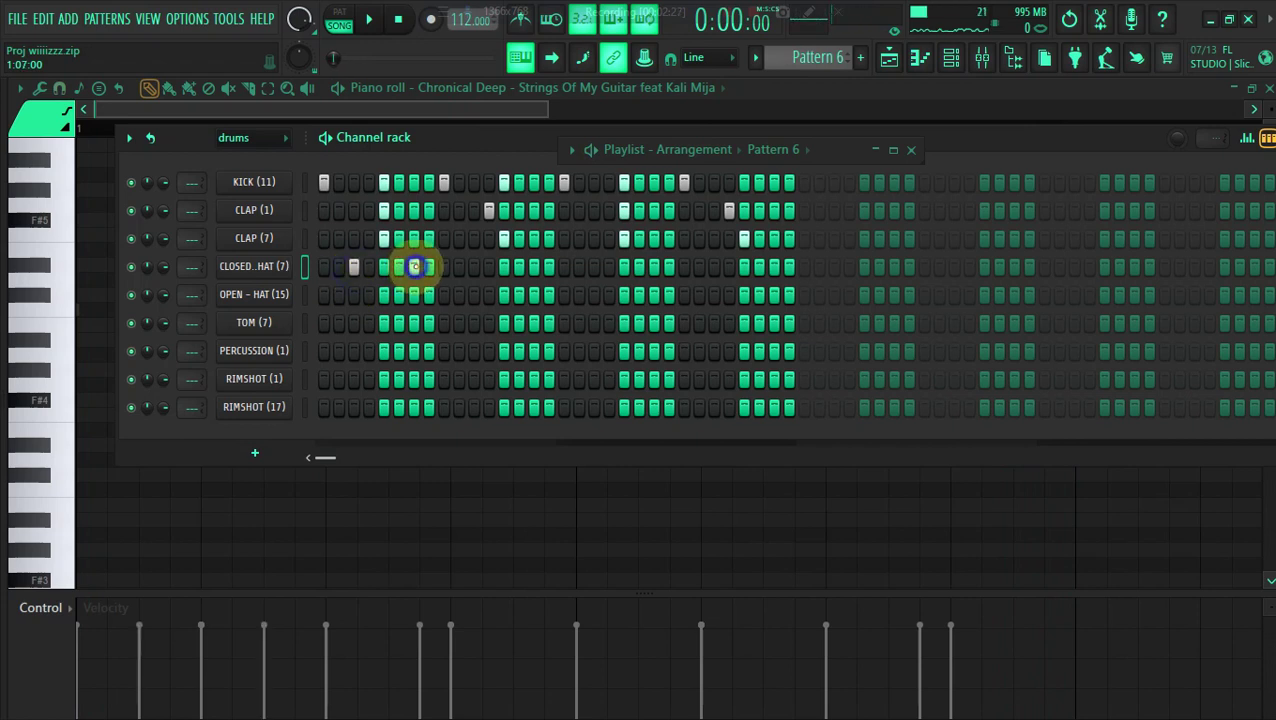
pyautogui.click(415, 266)
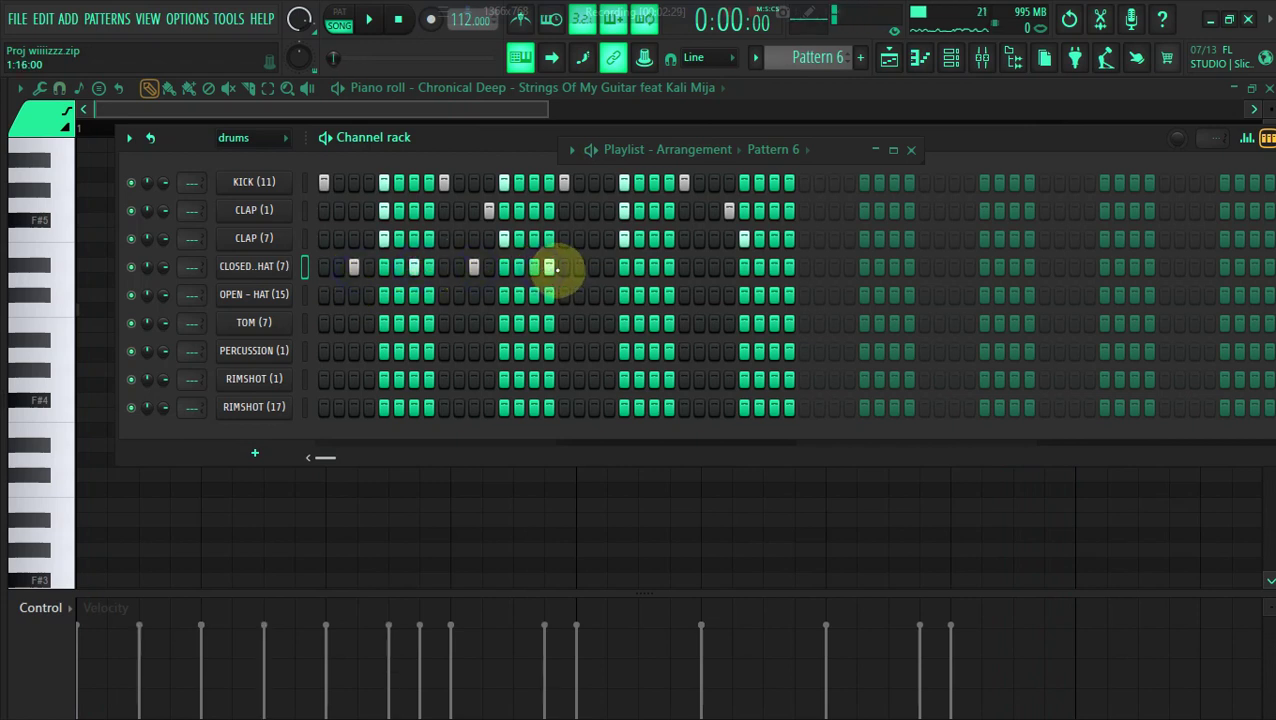
pyautogui.click(594, 267)
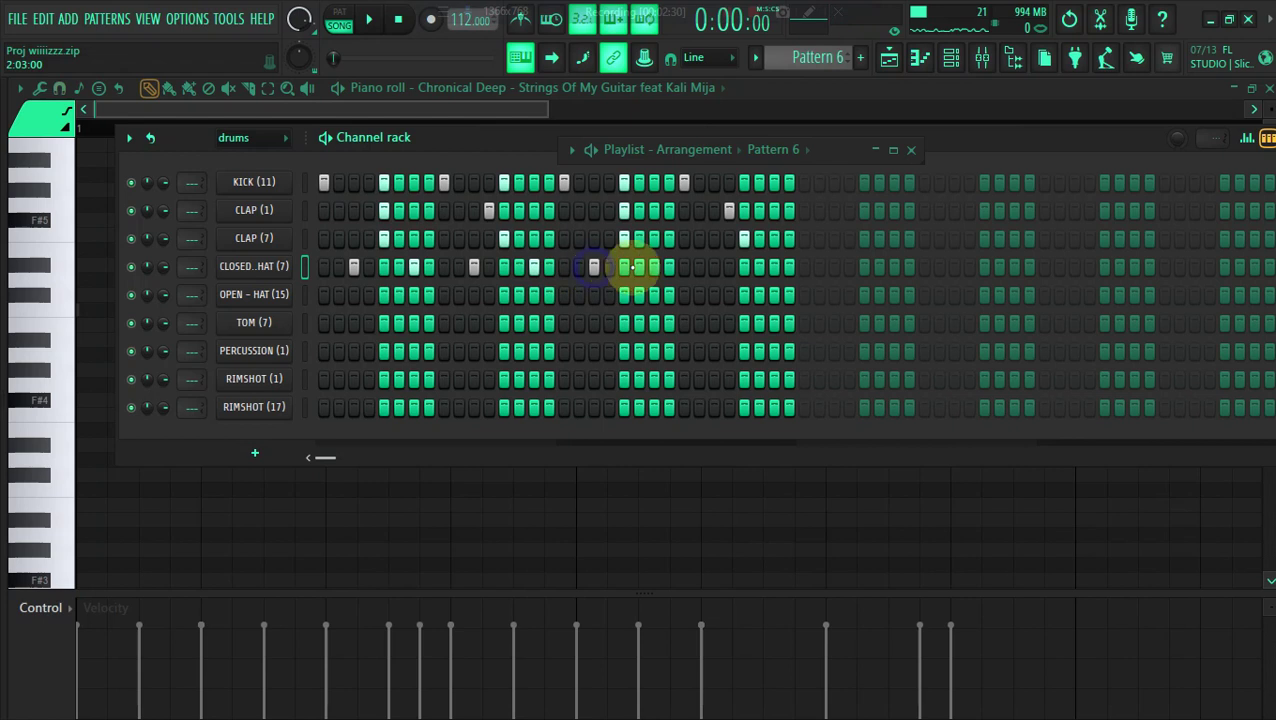
pyautogui.click(713, 267)
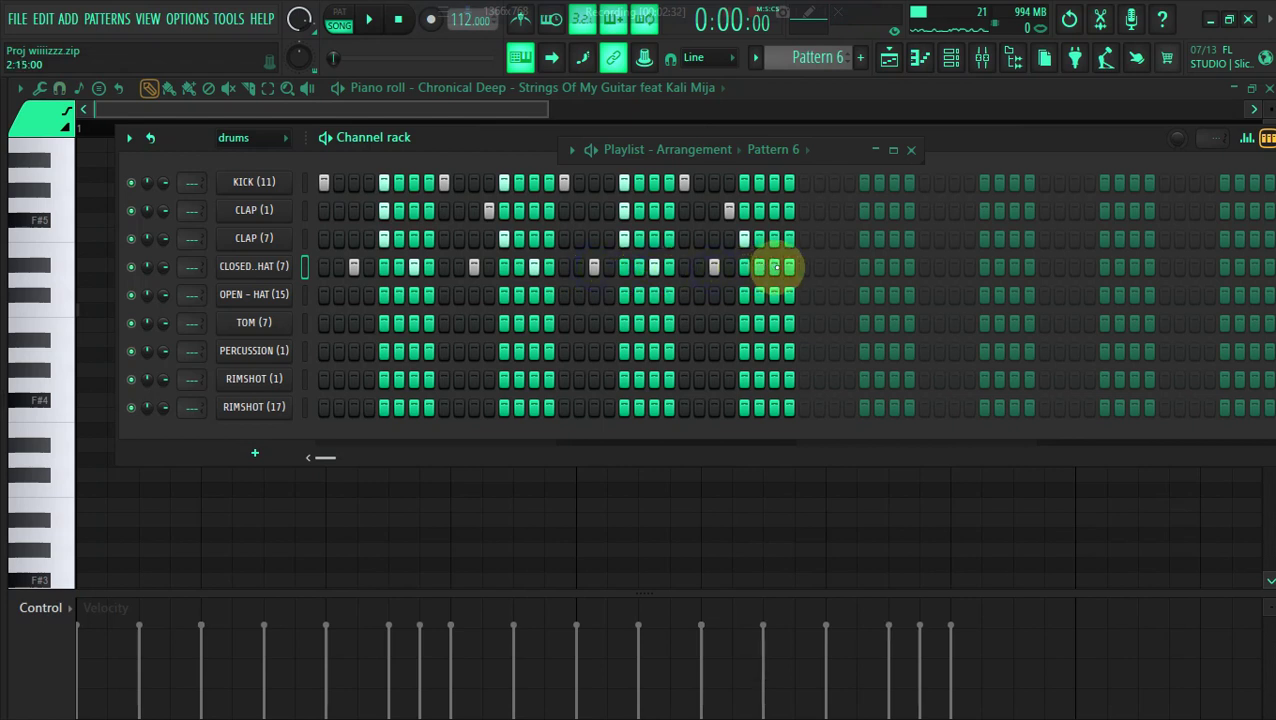
# Play the groove with the closed hats and add an extra KICK (11) hit on step 31
pyautogui.press('space')
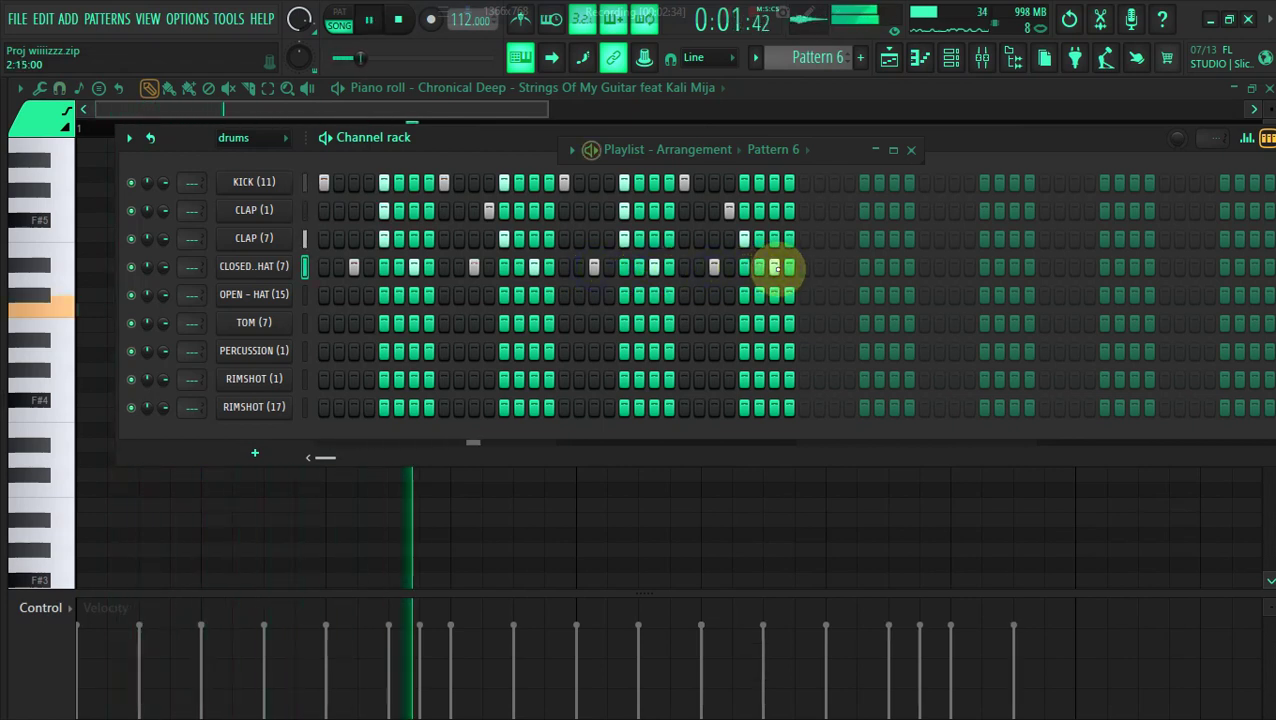
pyautogui.click(774, 183)
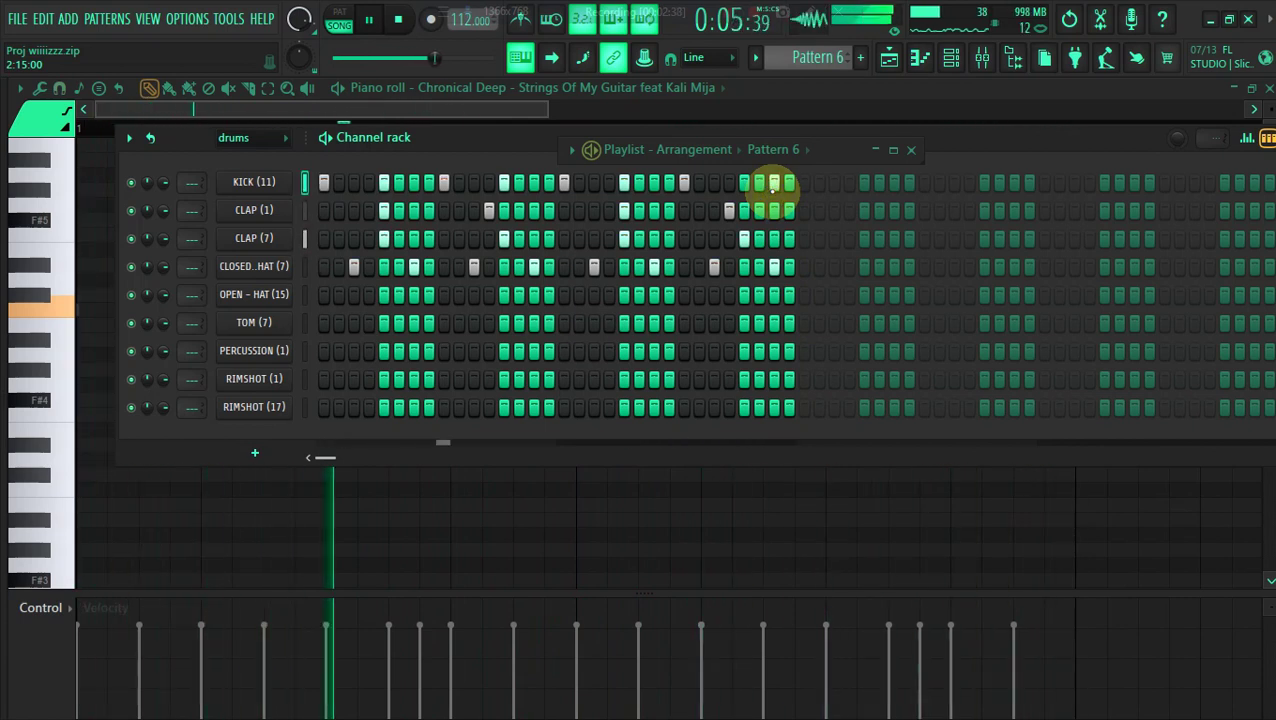
pyautogui.press('space')
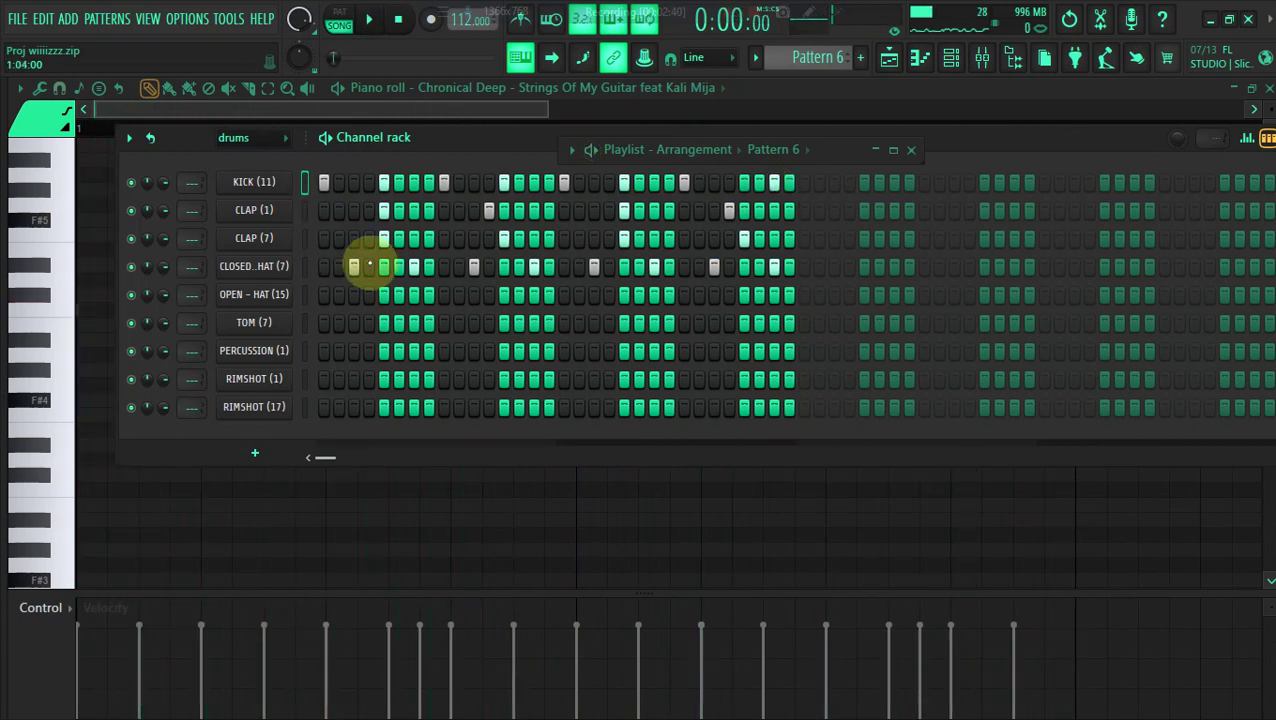
# Open the CLAP (7) and CLAP (1) sampler settings and play the pattern to compare the two claps
pyautogui.click(245, 238)
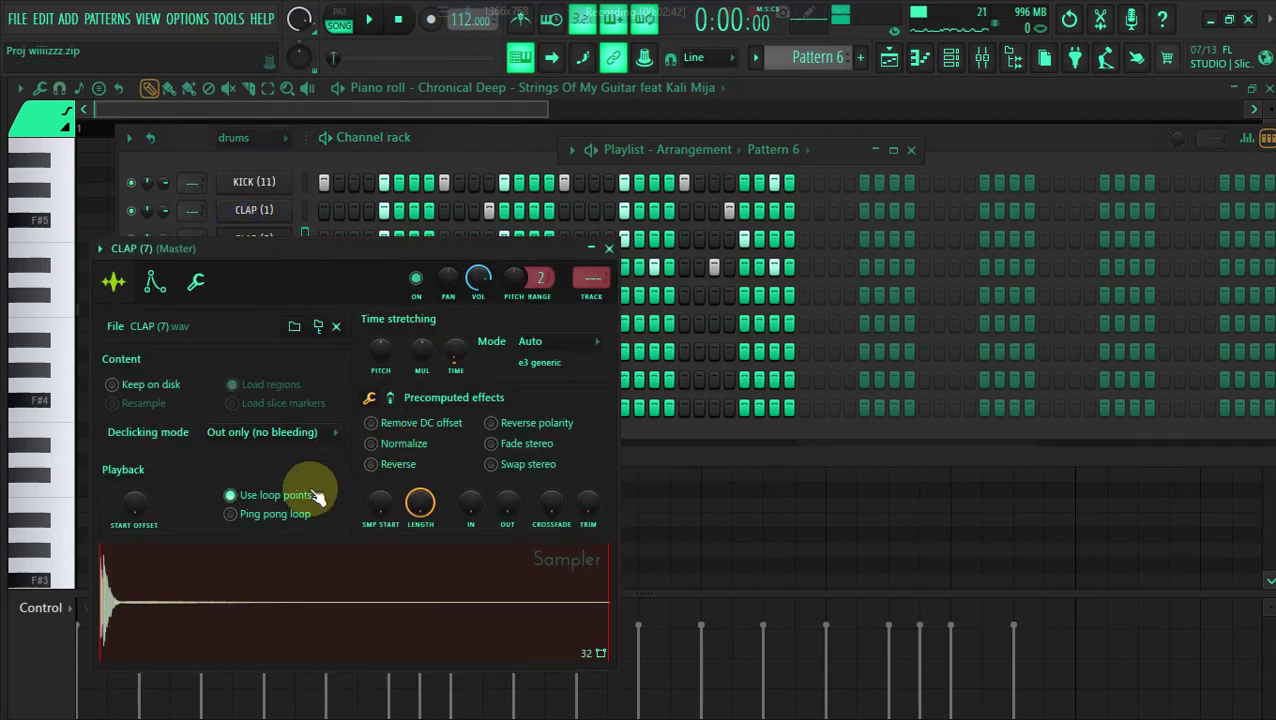
pyautogui.click(655, 425)
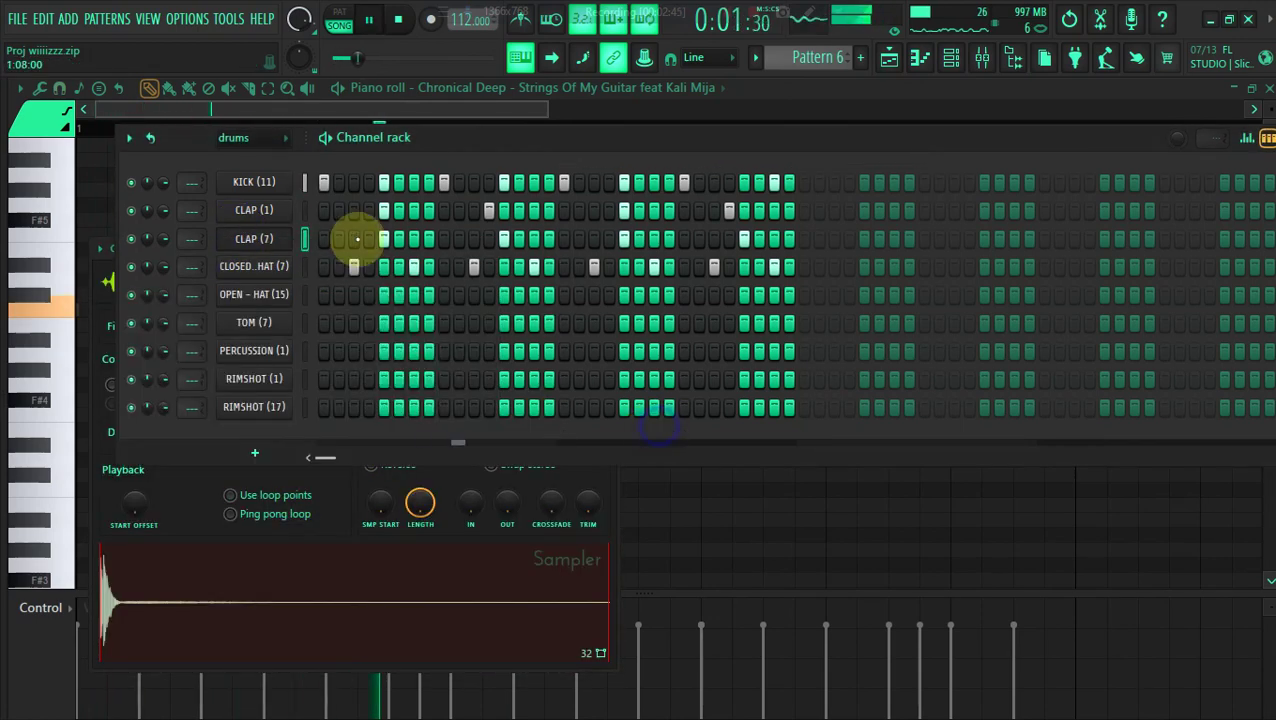
pyautogui.click(283, 210)
pyautogui.click(242, 157)
pyautogui.press('space')
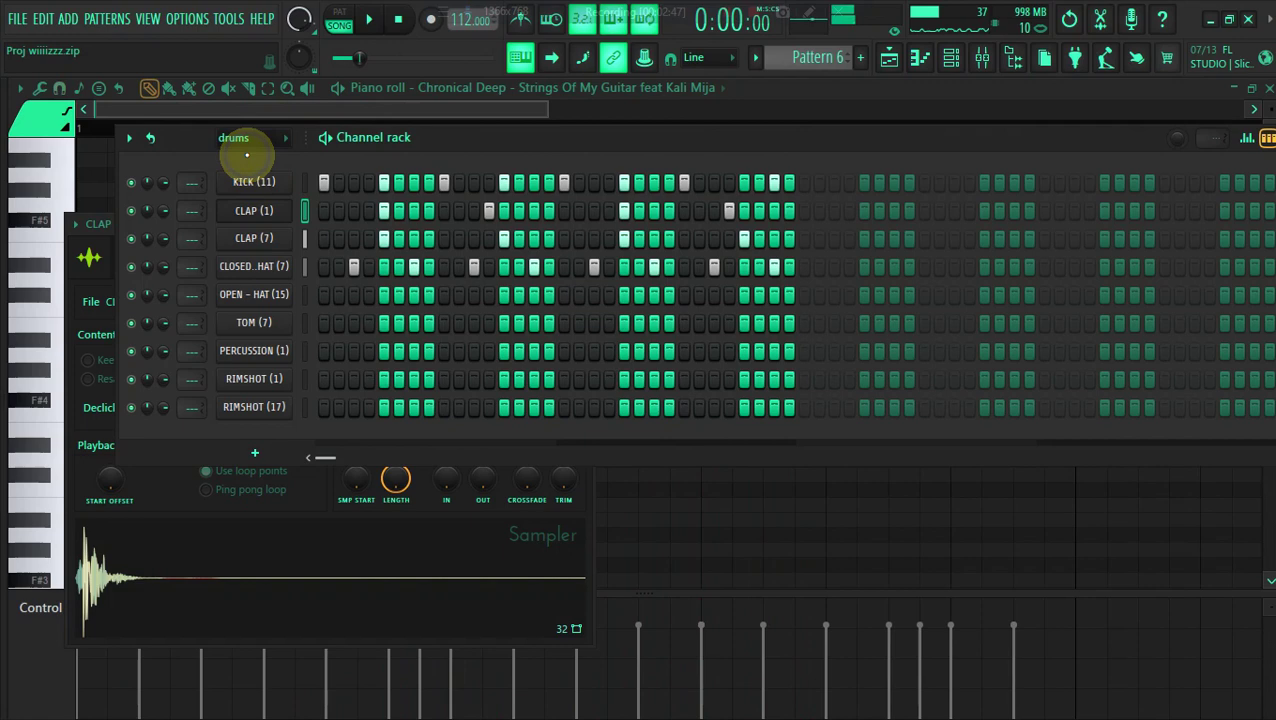
# Cut the steps from the CLAP (7) channel and delete that channel from the drums group
pyautogui.rightClick(279, 262)
pyautogui.click(288, 240)
pyautogui.rightClick(292, 232)
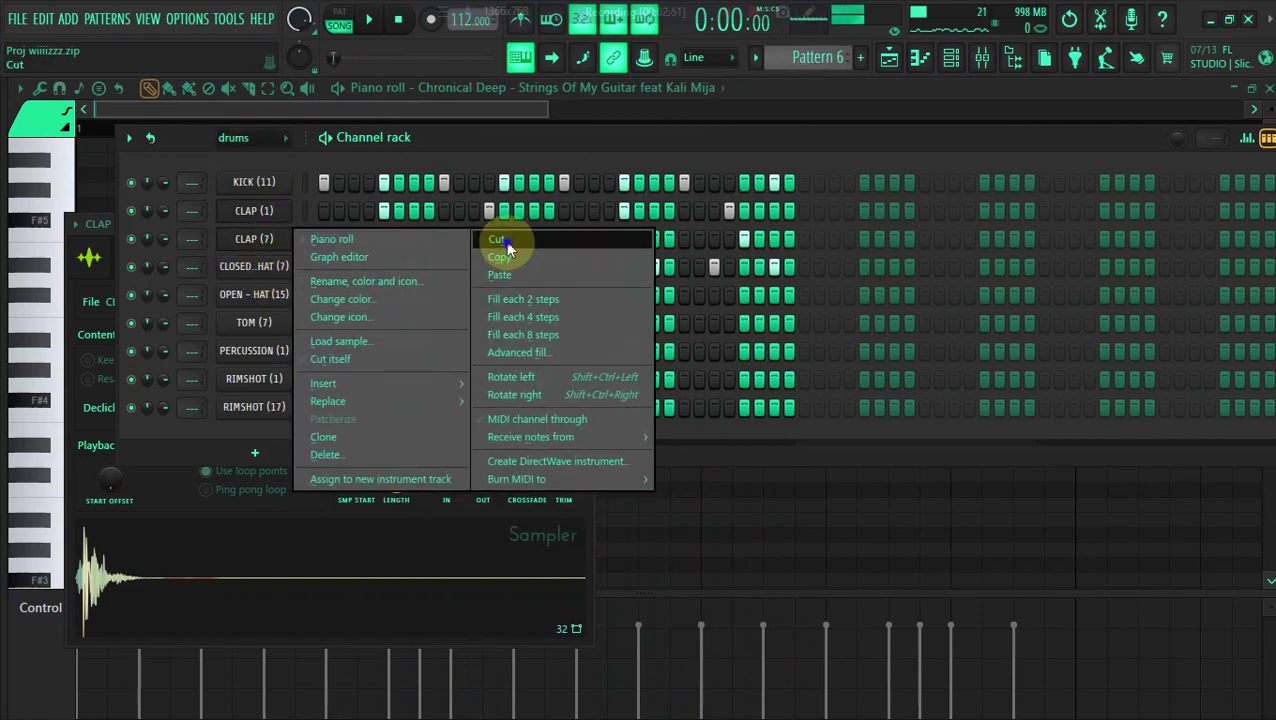
pyautogui.click(290, 240)
pyautogui.rightClick(282, 238)
pyautogui.click(347, 459)
pyautogui.click(703, 430)
# Paste the cut clap steps into the PERCUSSION (1) channel and start playback
pyautogui.rightClick(265, 330)
pyautogui.click(594, 362)
pyautogui.press('space')
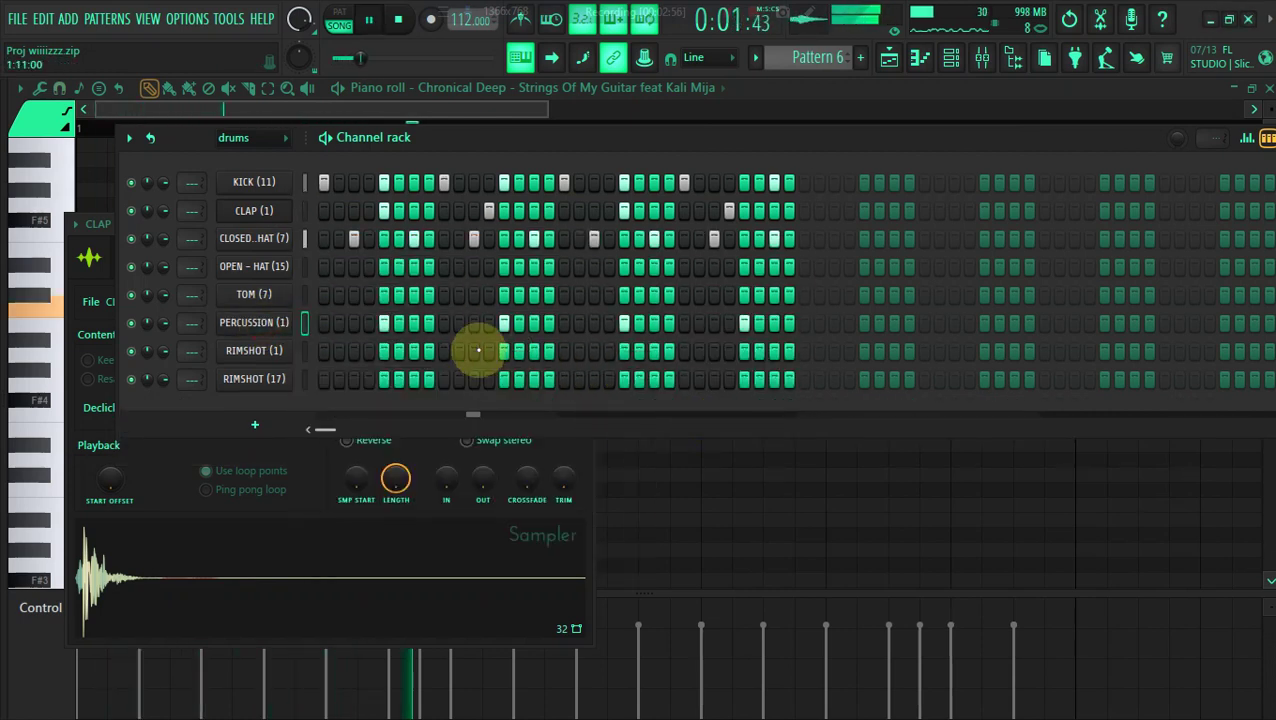
# Place RIMSHOT (1) hits on steps 3 and 19 and RIMSHOT (17) hits on steps 9, 17 and 32
pyautogui.press('space')
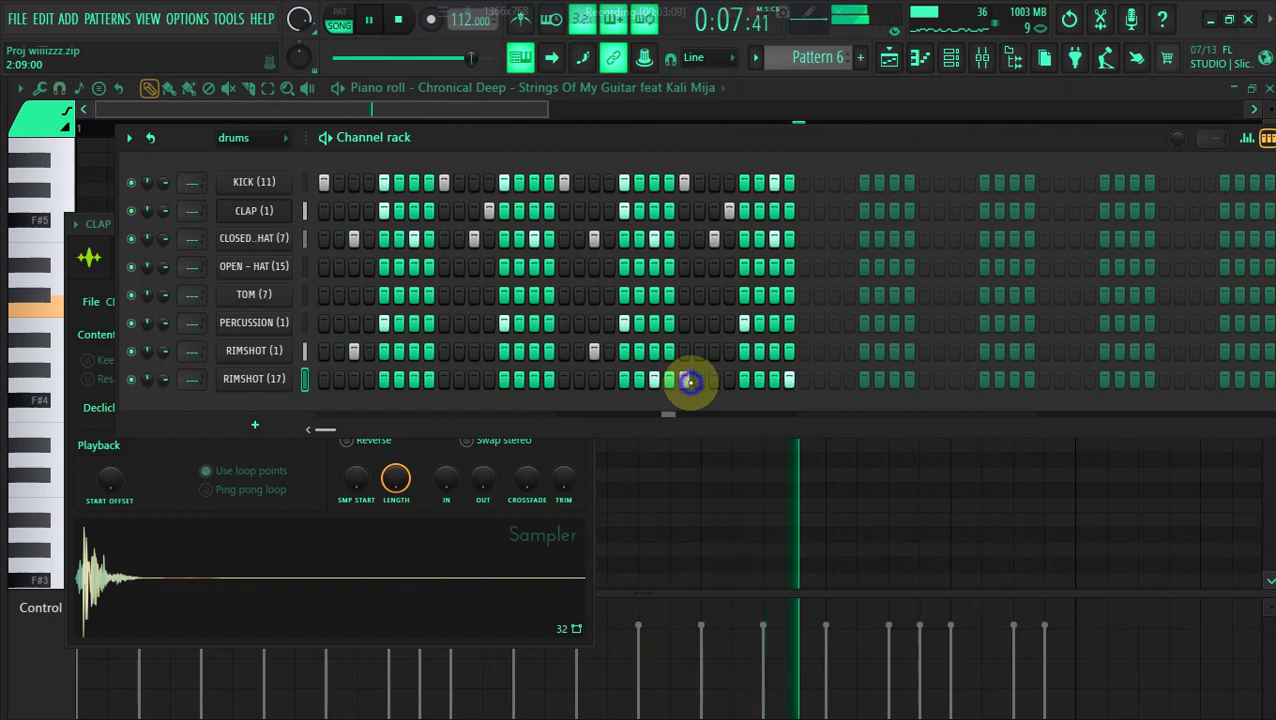
pyautogui.rightClick(690, 381)
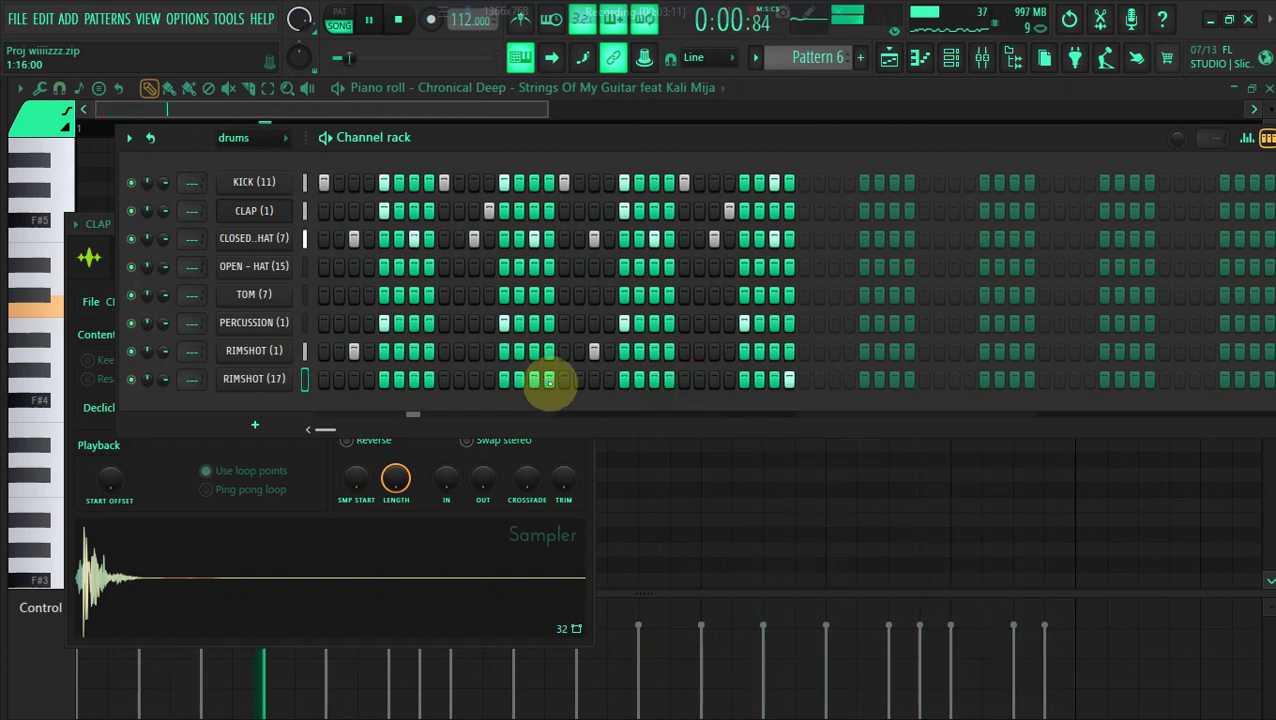
pyautogui.click(569, 385)
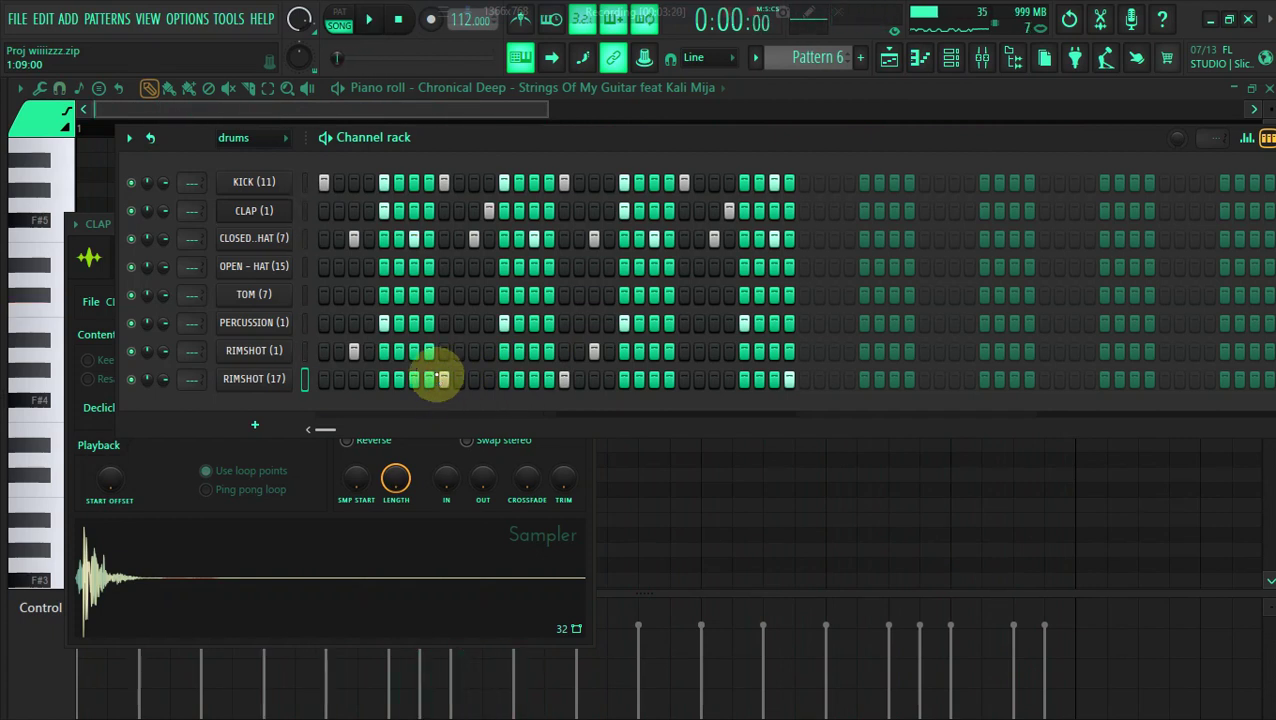
# Copy the CLOSED HAT (7) steps into the OPEN - HAT (15) channel and play the pattern
pyautogui.rightClick(292, 240)
pyautogui.click(525, 250)
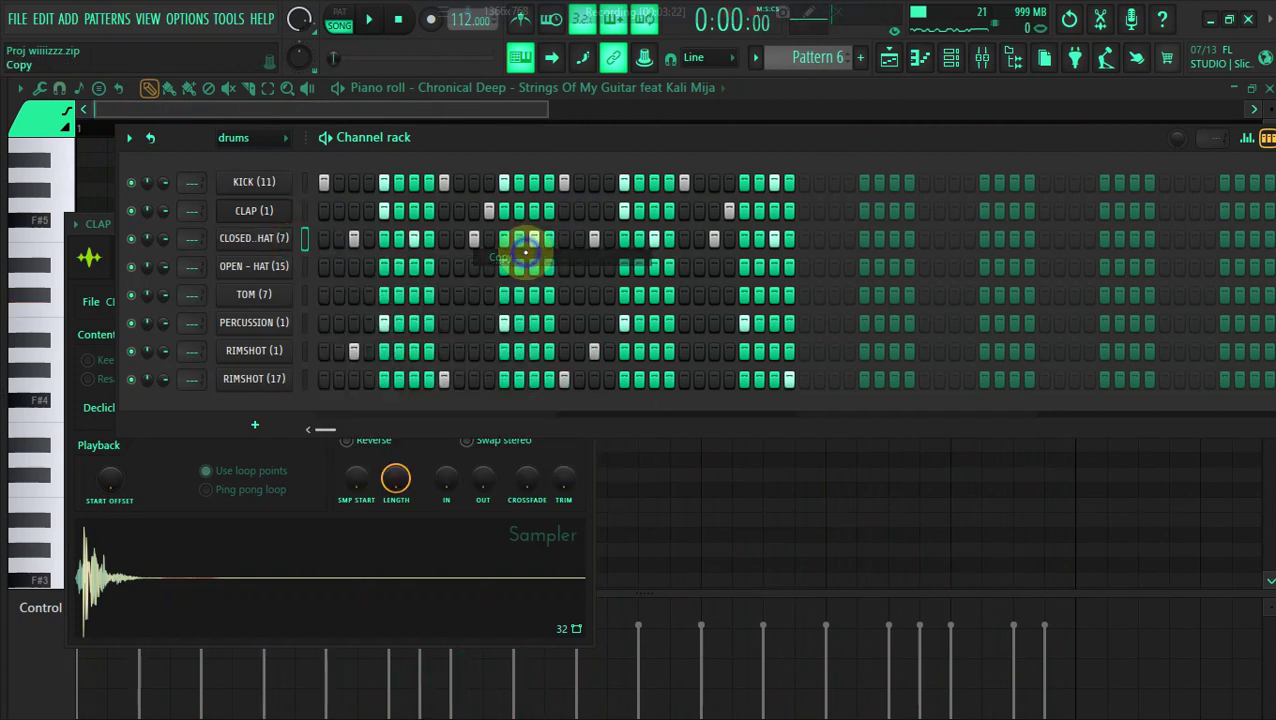
pyautogui.rightClick(284, 262)
pyautogui.click(502, 302)
pyautogui.press('space')
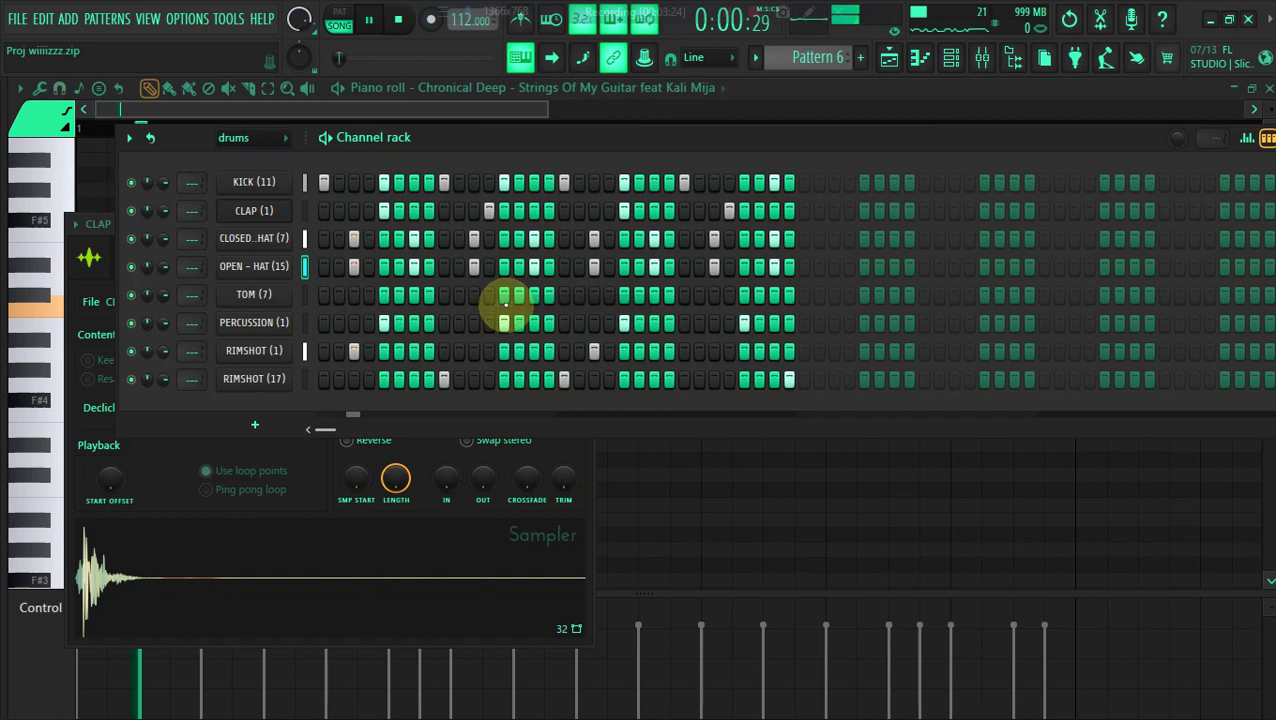
# Place TOM (7) hits on steps 8, 24 and 28 while checking the rhythm in playback
pyautogui.press('space')
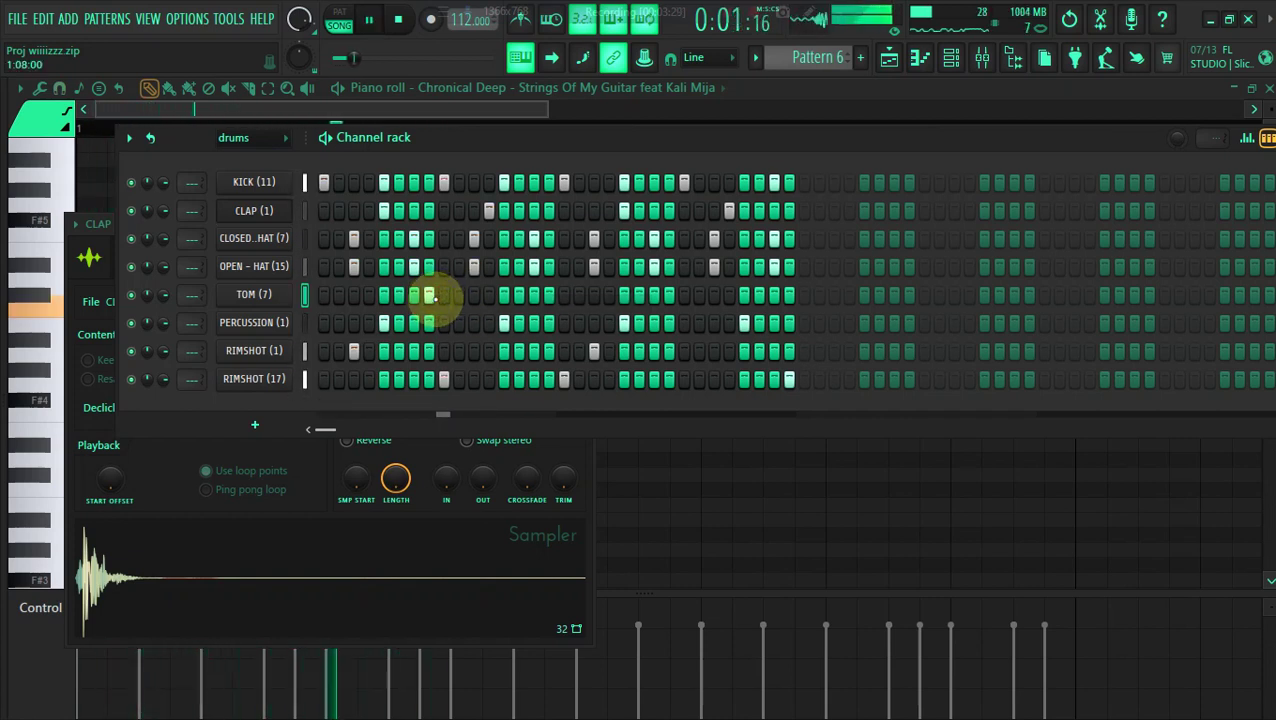
pyautogui.click(728, 293)
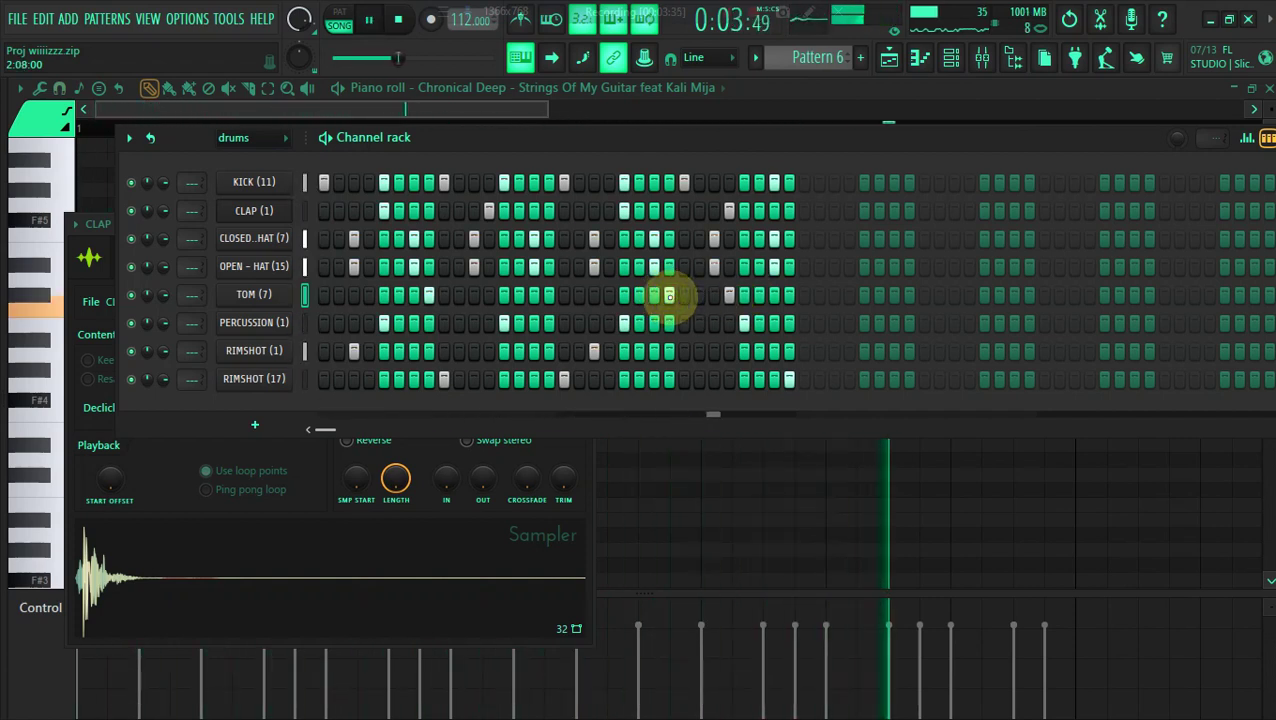
pyautogui.click(729, 294)
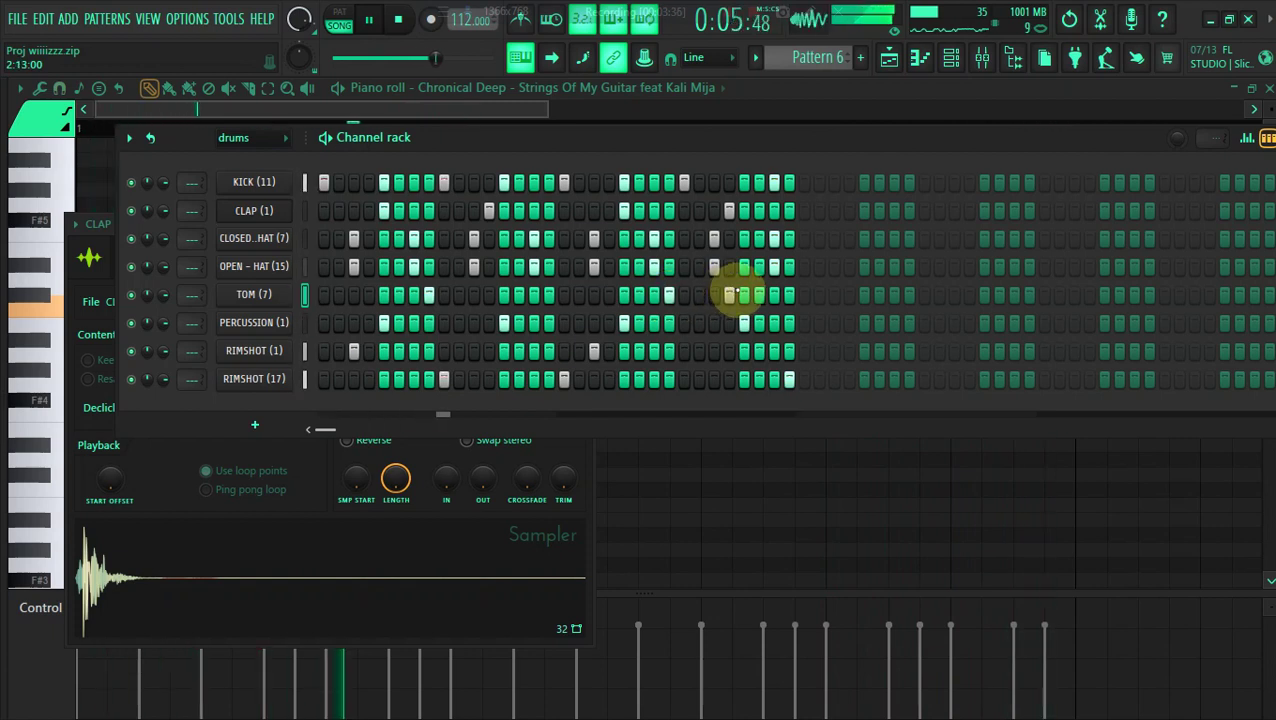
# Stop playback, maximize the playlist and consolidate Track 1 with its Pattern 6 clips into an audio clip
pyautogui.click(886, 62)
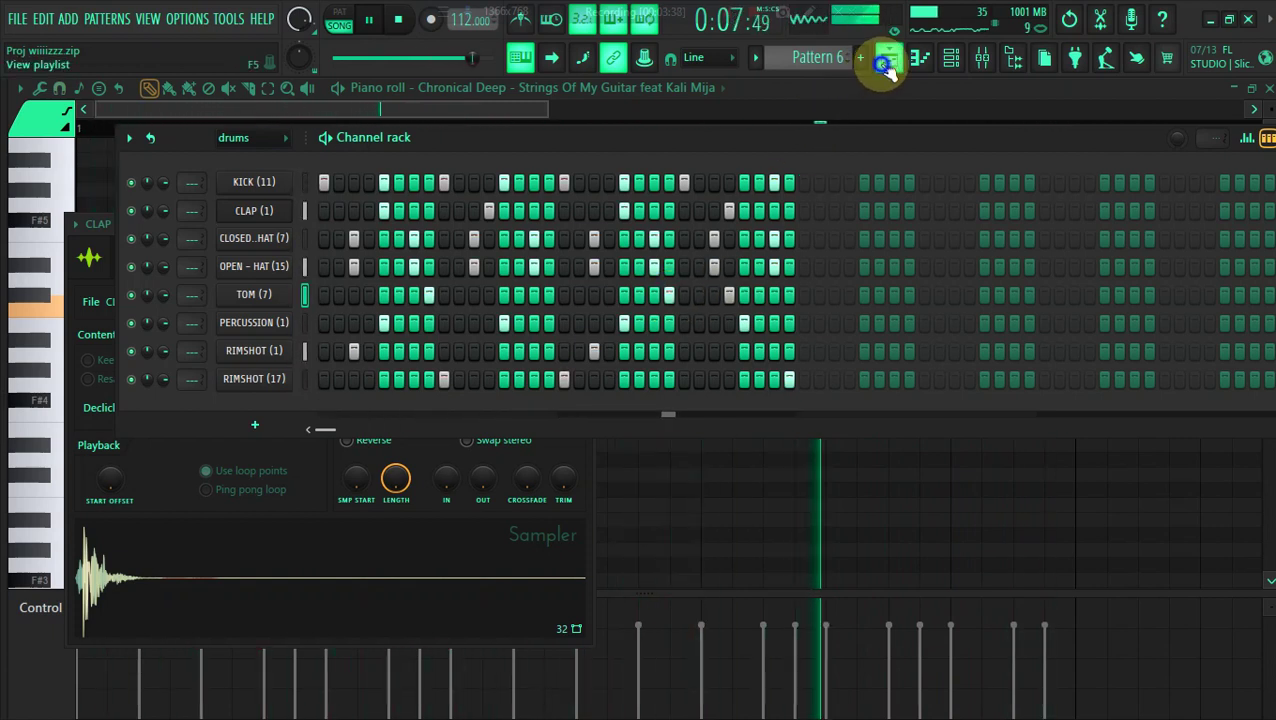
pyautogui.press('space')
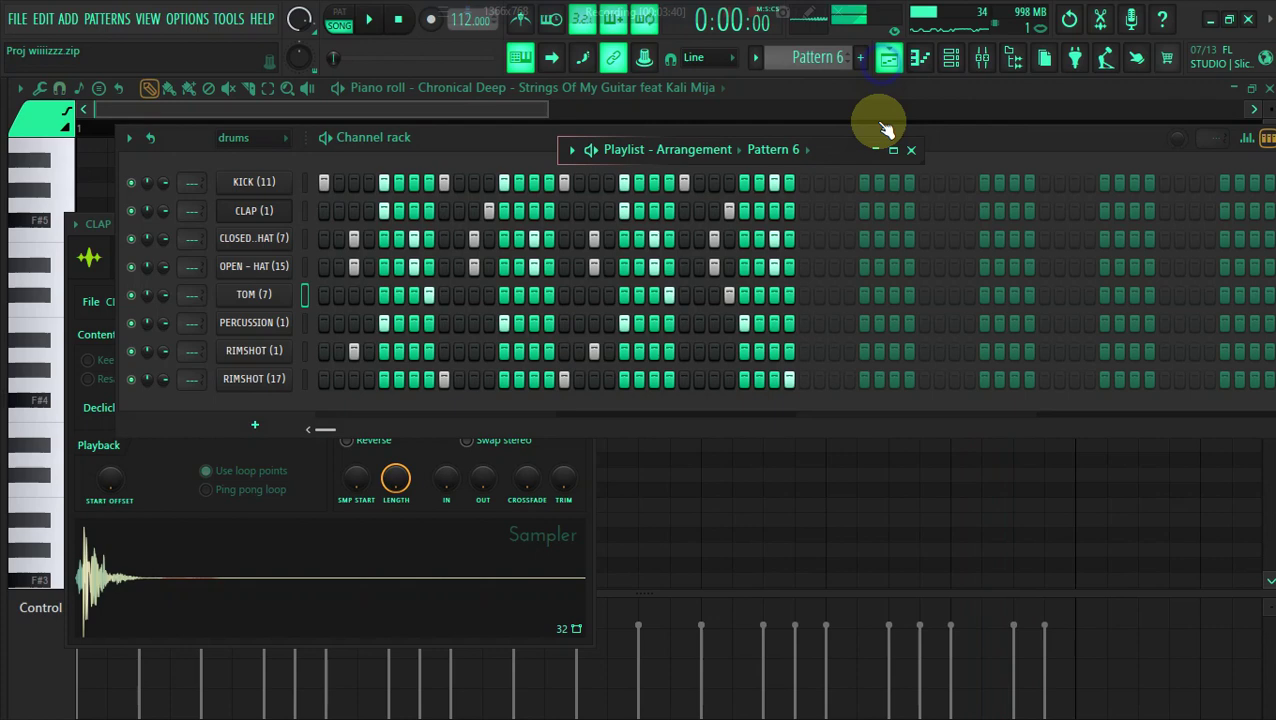
pyautogui.click(892, 149)
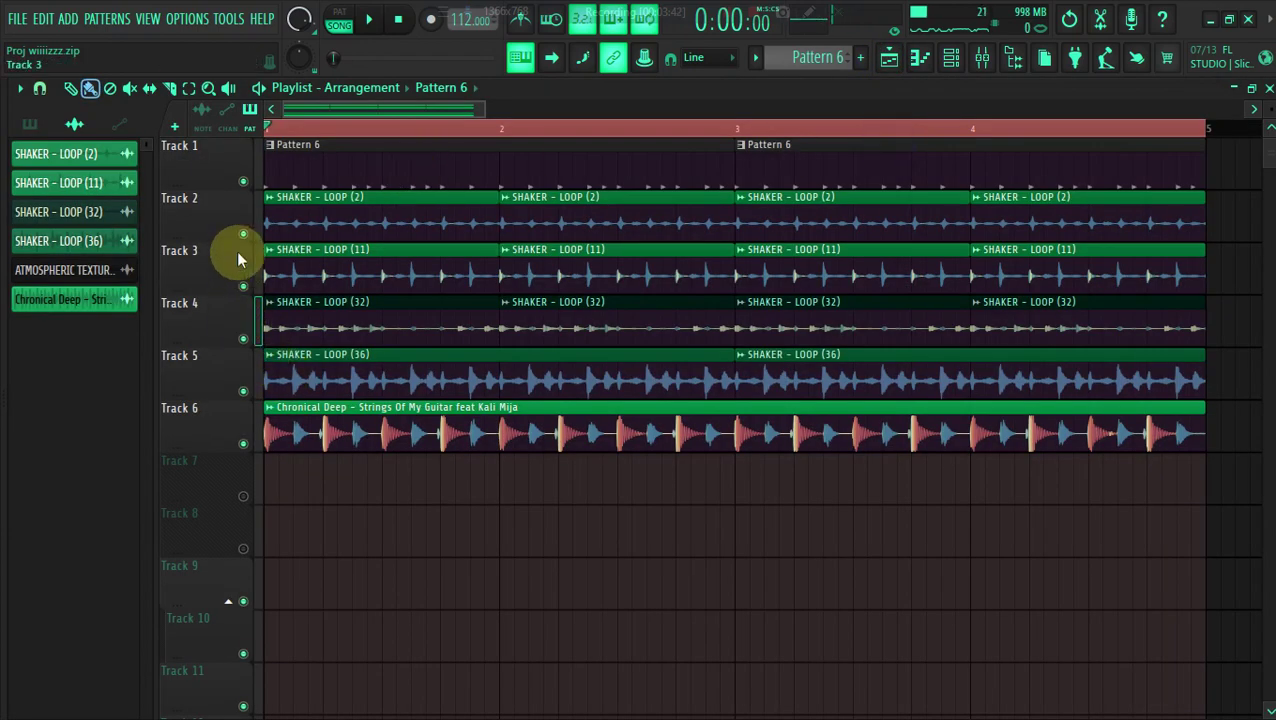
pyautogui.rightClick(238, 157)
pyautogui.click(393, 461)
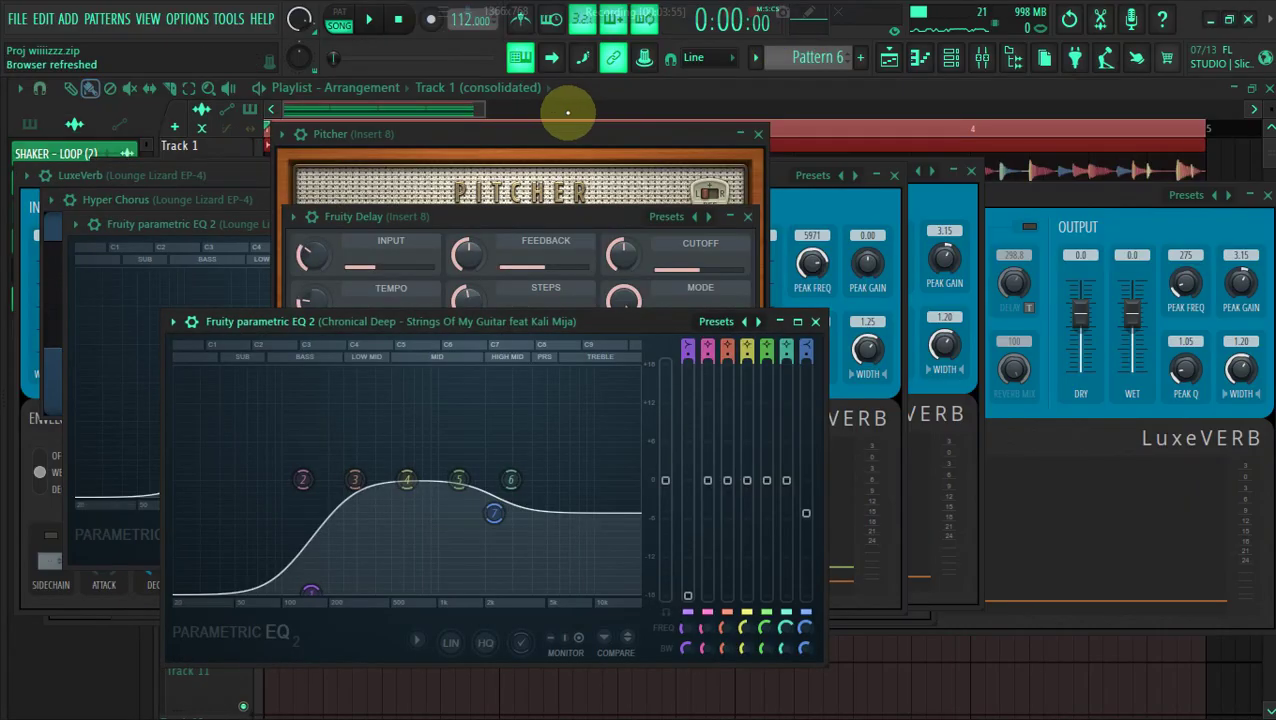
pyautogui.click(455, 111)
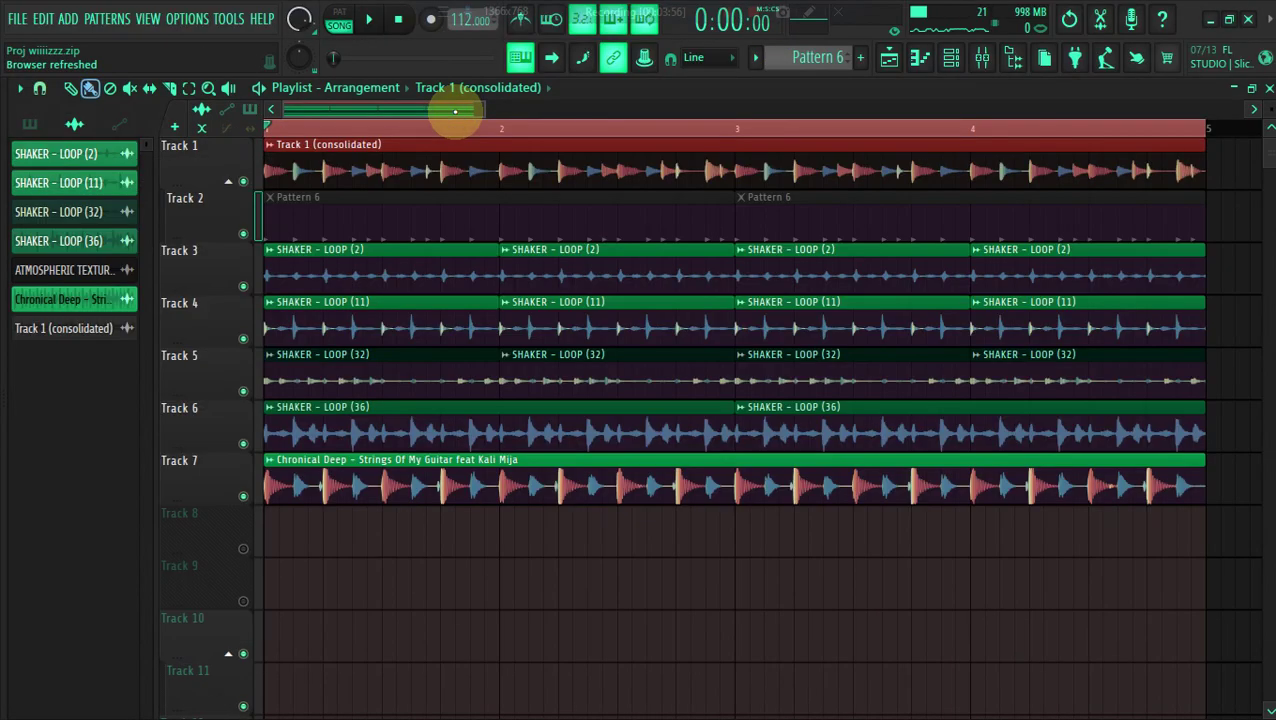
# Set the Track 1 (consolidated) clip to Stretch mode, pitch -1200 cents, mixer track 1 and volume about 52%
pyautogui.doubleClick(484, 181)
pyautogui.click(488, 270)
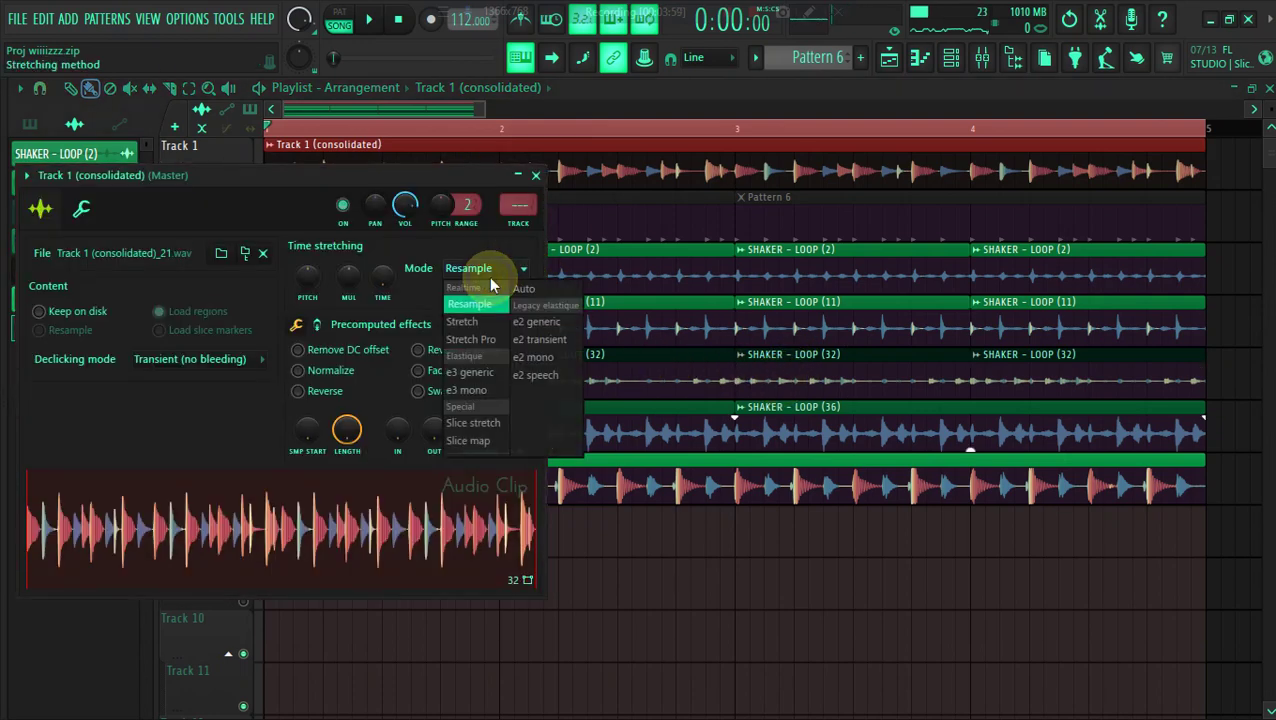
pyautogui.click(461, 322)
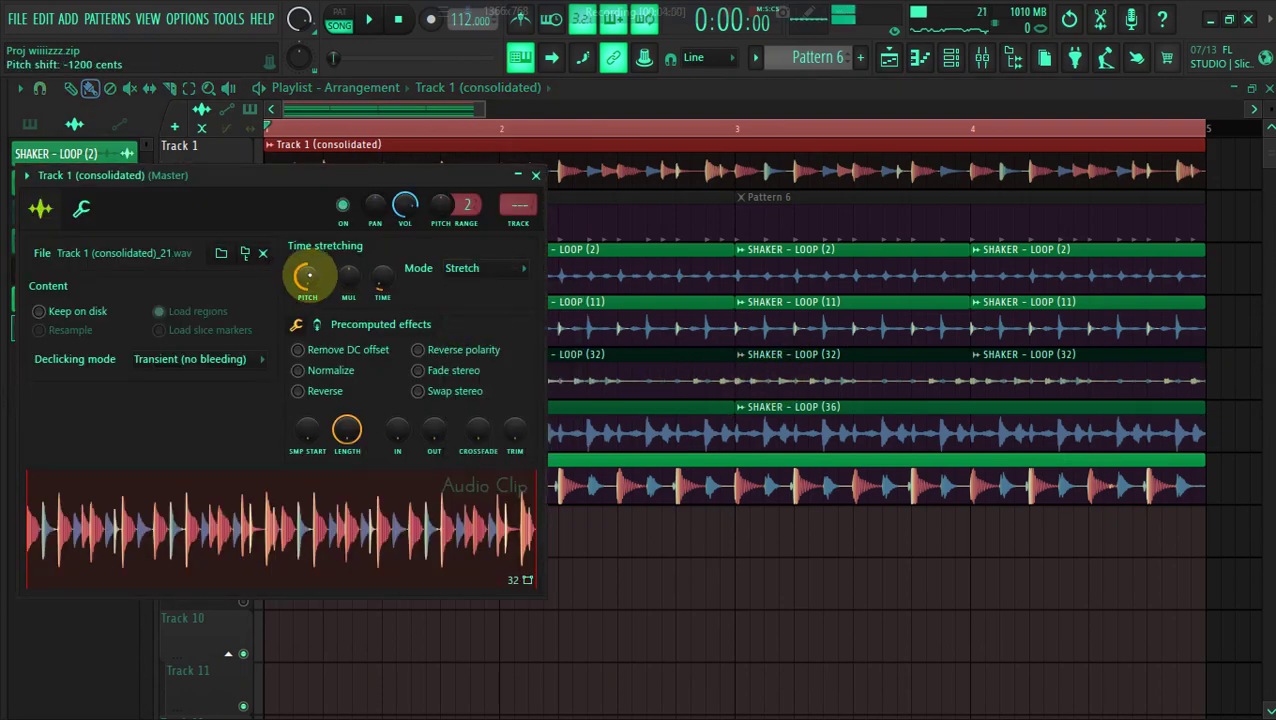
pyautogui.click(389, 192)
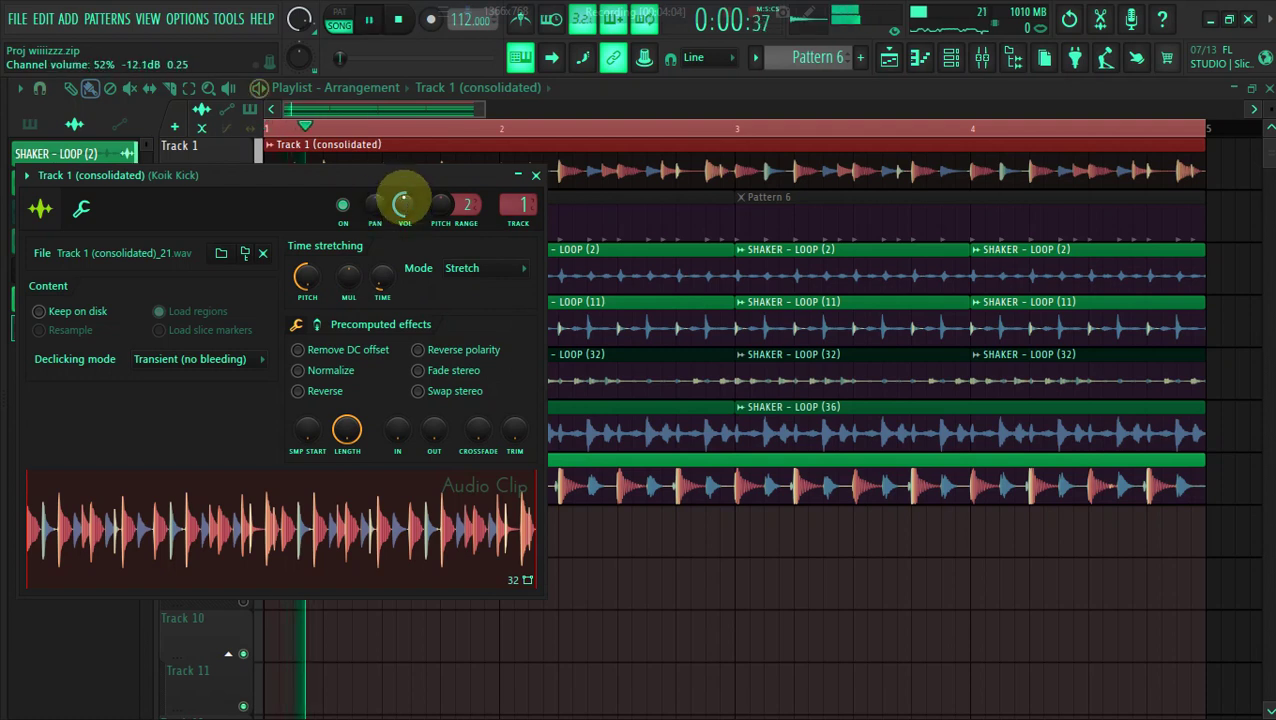
# Close the Track 1 (consolidated) clip settings and unmute both Pattern 6 clips on Track 2
pyautogui.click(365, 118)
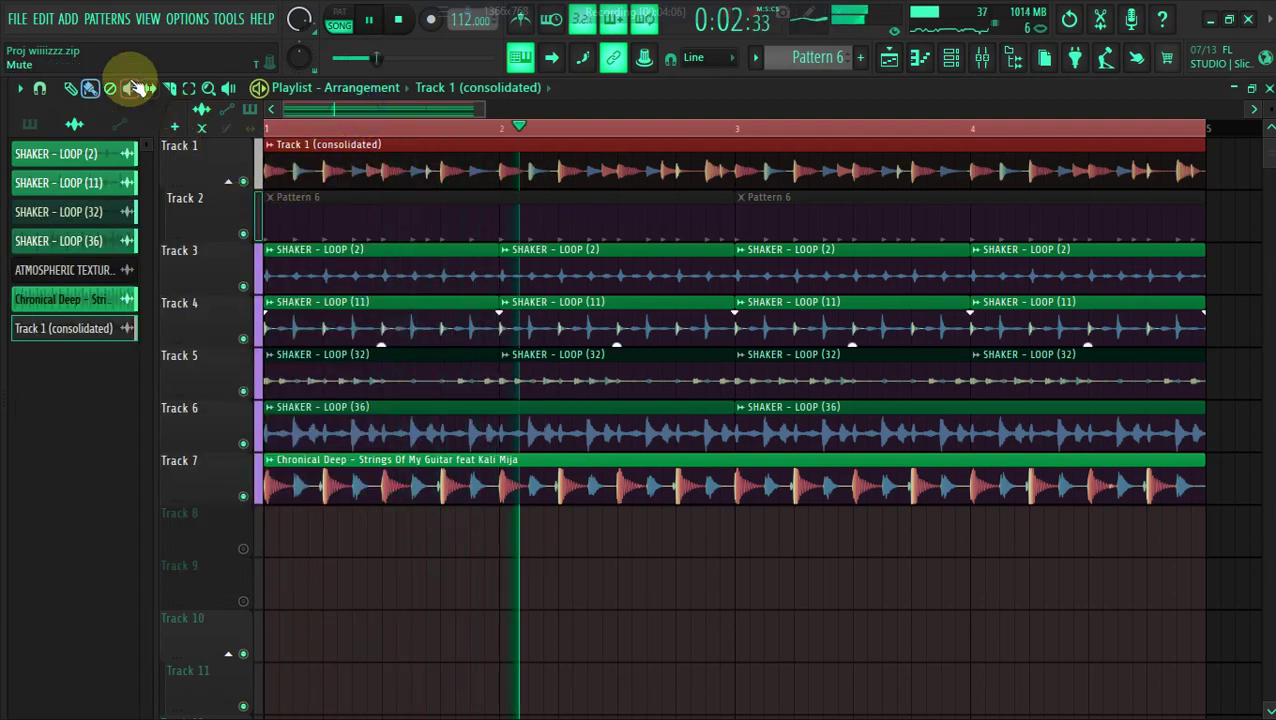
pyautogui.click(133, 88)
pyautogui.click(550, 222)
pyautogui.click(823, 219)
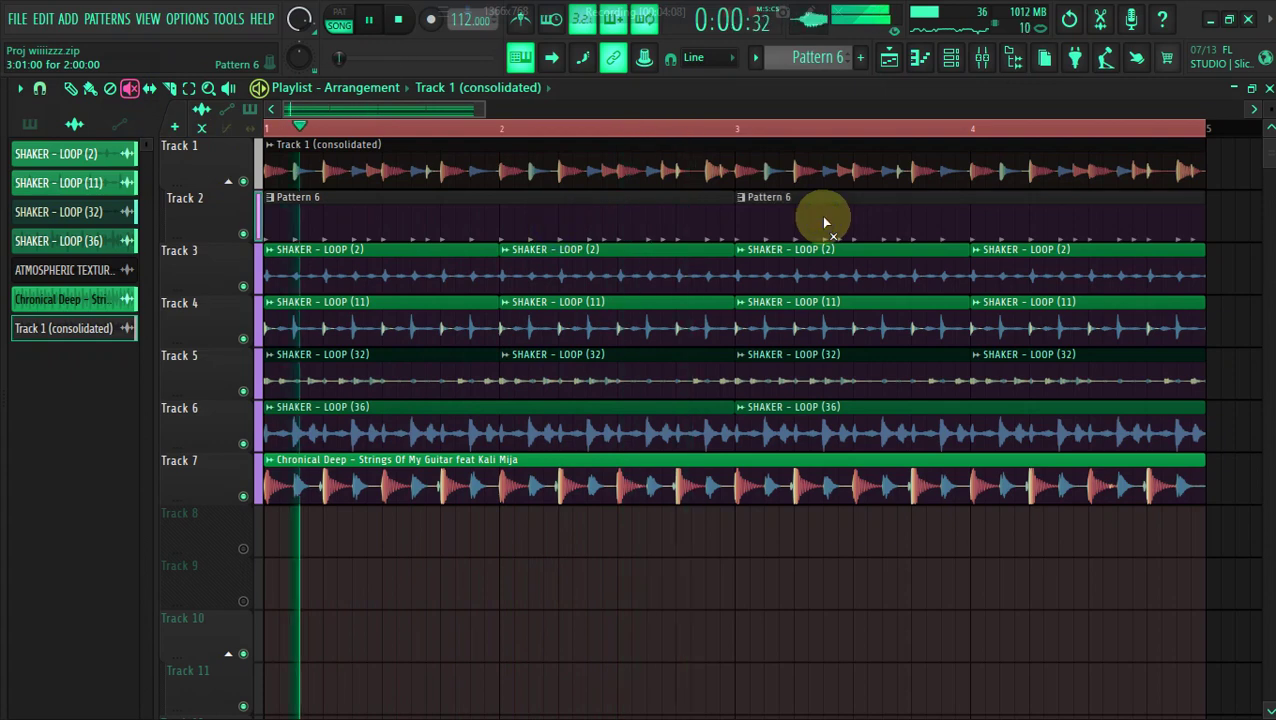
# Show the drums group in the channel rack and mute the KICK (11), CLAP (1) and TOM (7) channels
pyautogui.click(951, 57)
pyautogui.press('space')
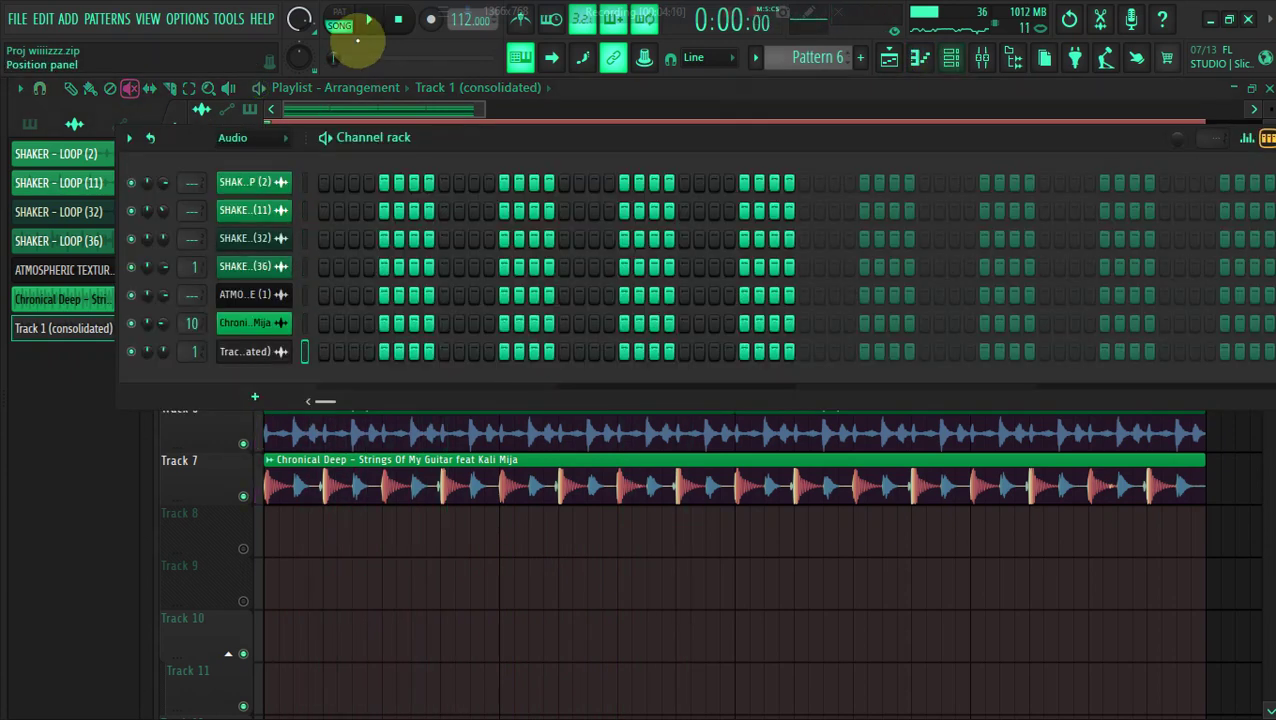
pyautogui.click(245, 142)
pyautogui.click(236, 200)
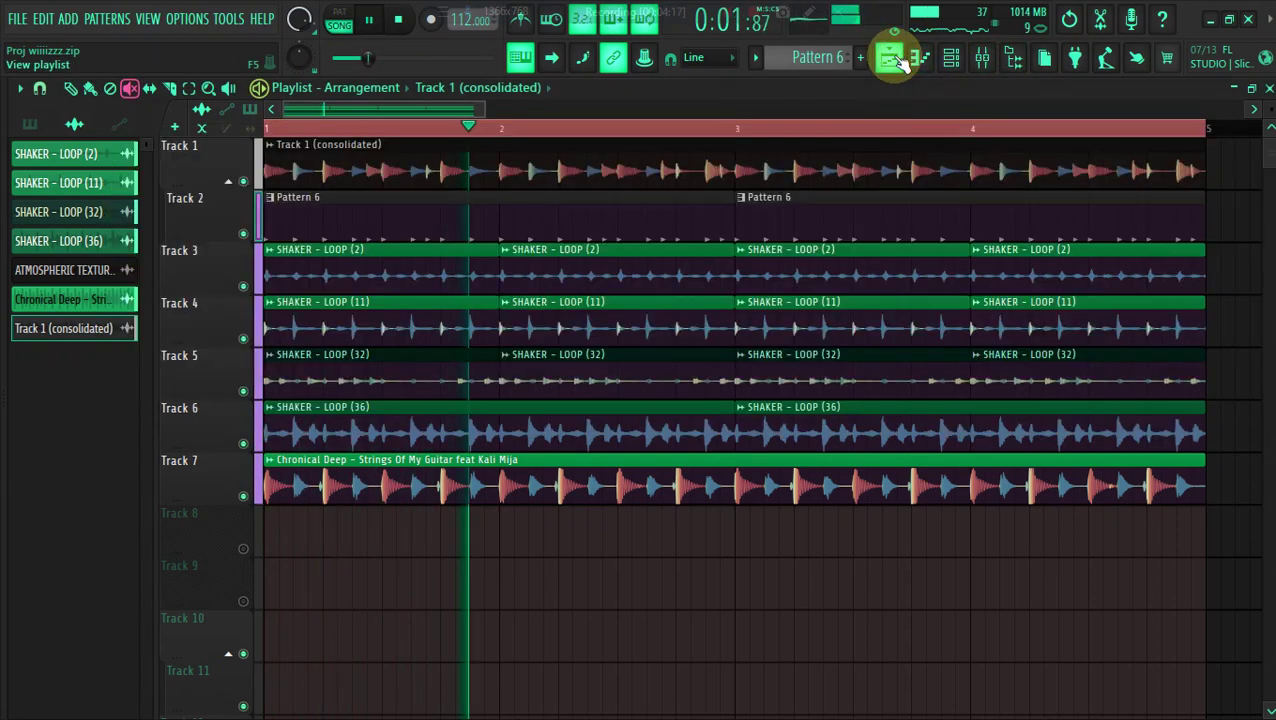
pyautogui.click(891, 57)
pyautogui.click(893, 58)
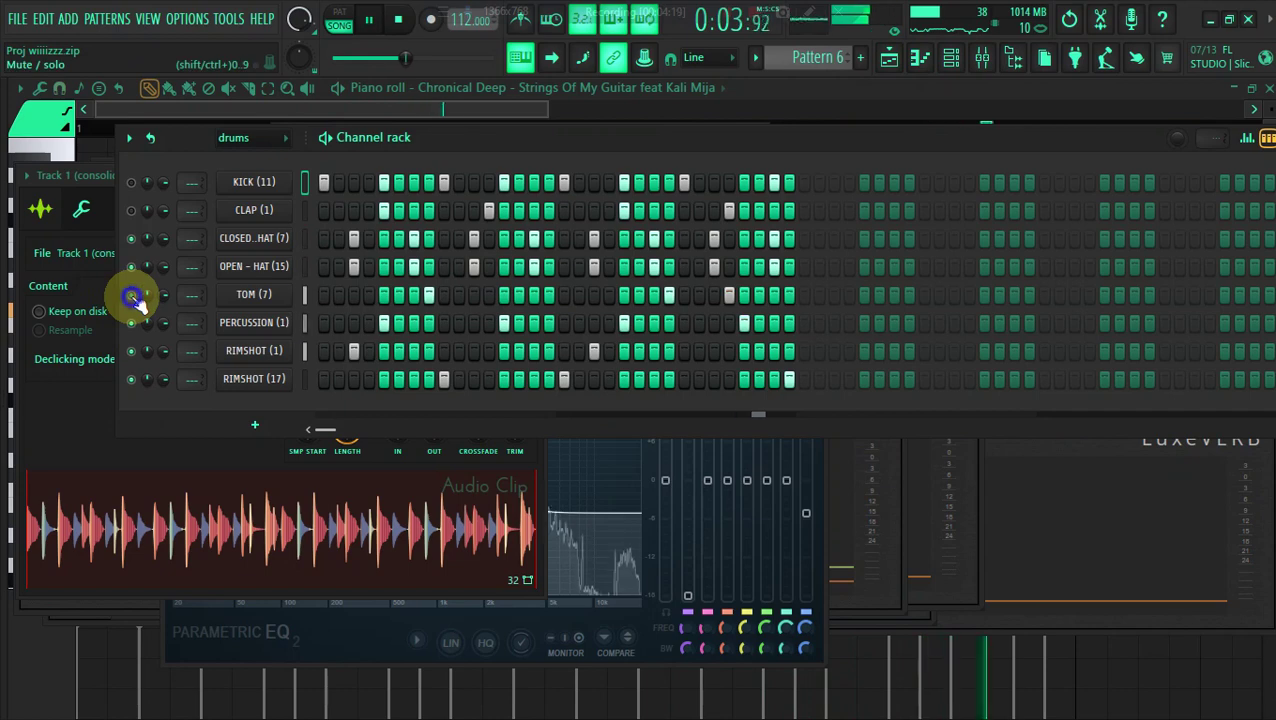
pyautogui.click(510, 108)
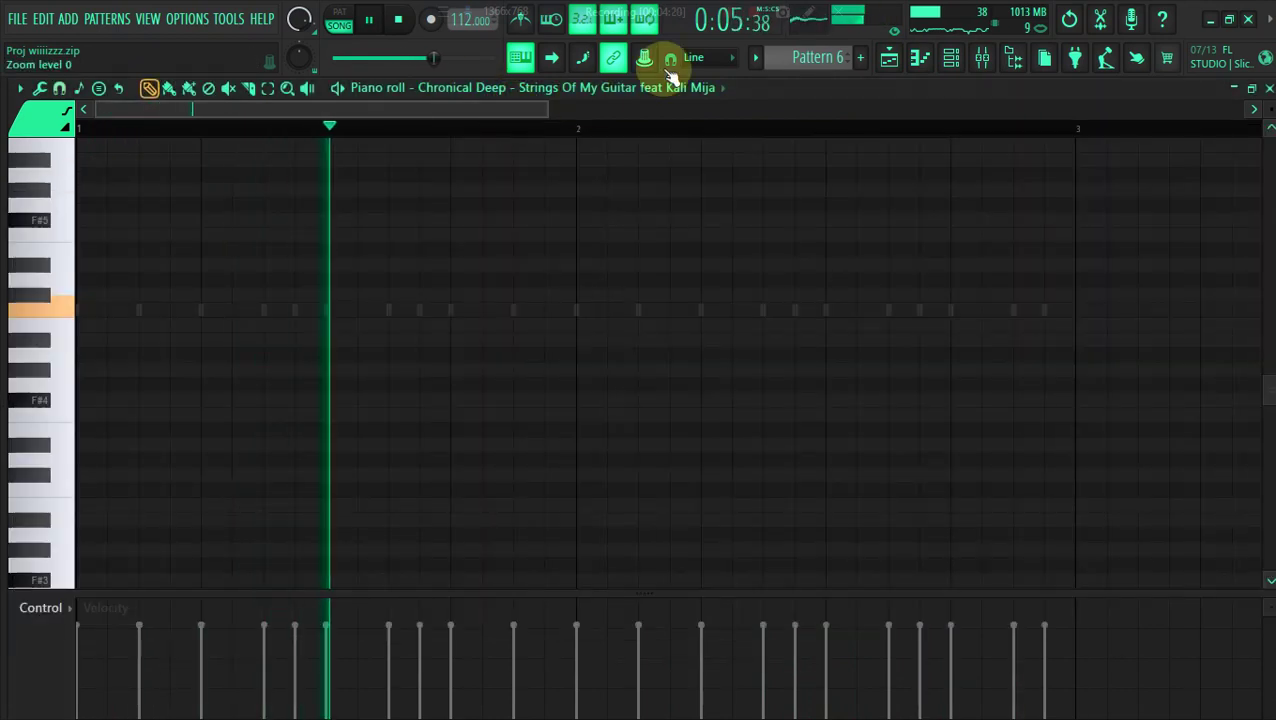
# Return to the playlist, select the Paint tool, mute Track 5 and play the arrangement without it
pyautogui.click(889, 57)
pyautogui.click(91, 88)
pyautogui.press('space')
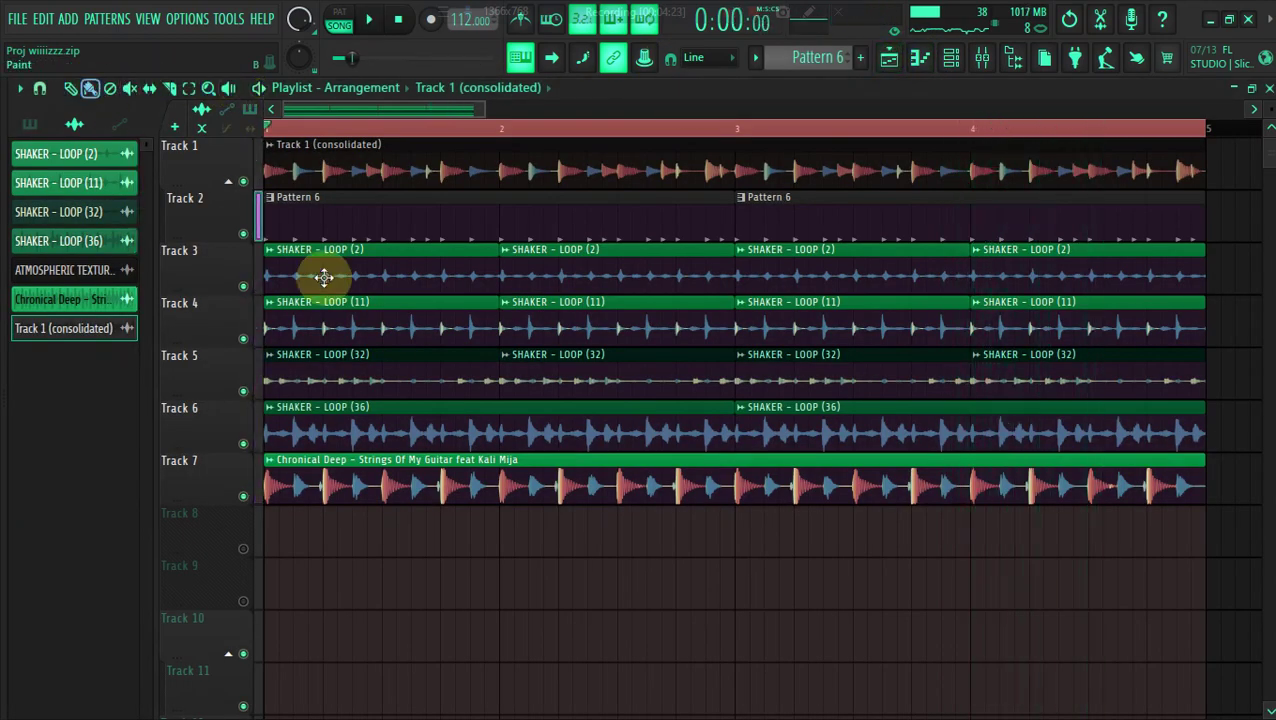
pyautogui.click(243, 391)
pyautogui.press('space')
# Set the Track 1 (consolidated) clip's pitch shift to -400 cents and close its settings
pyautogui.doubleClick(463, 160)
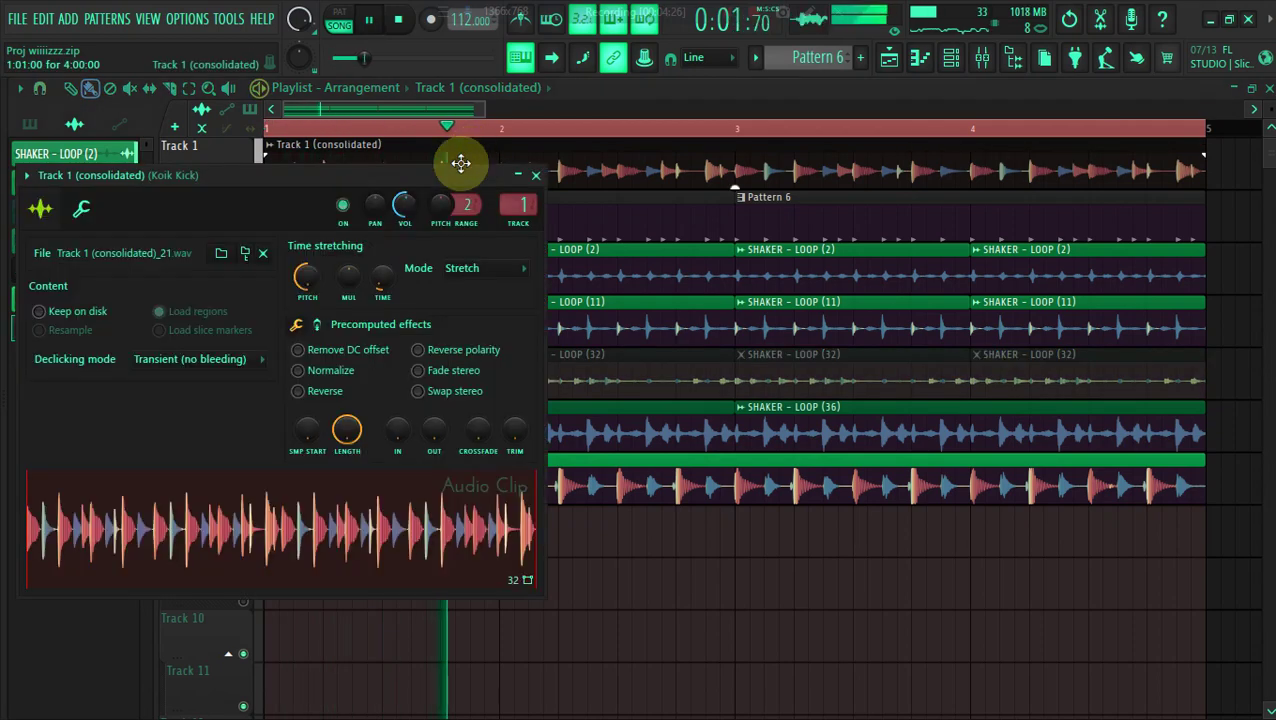
pyautogui.moveTo(327, 270); pyautogui.dragTo(318, 276)
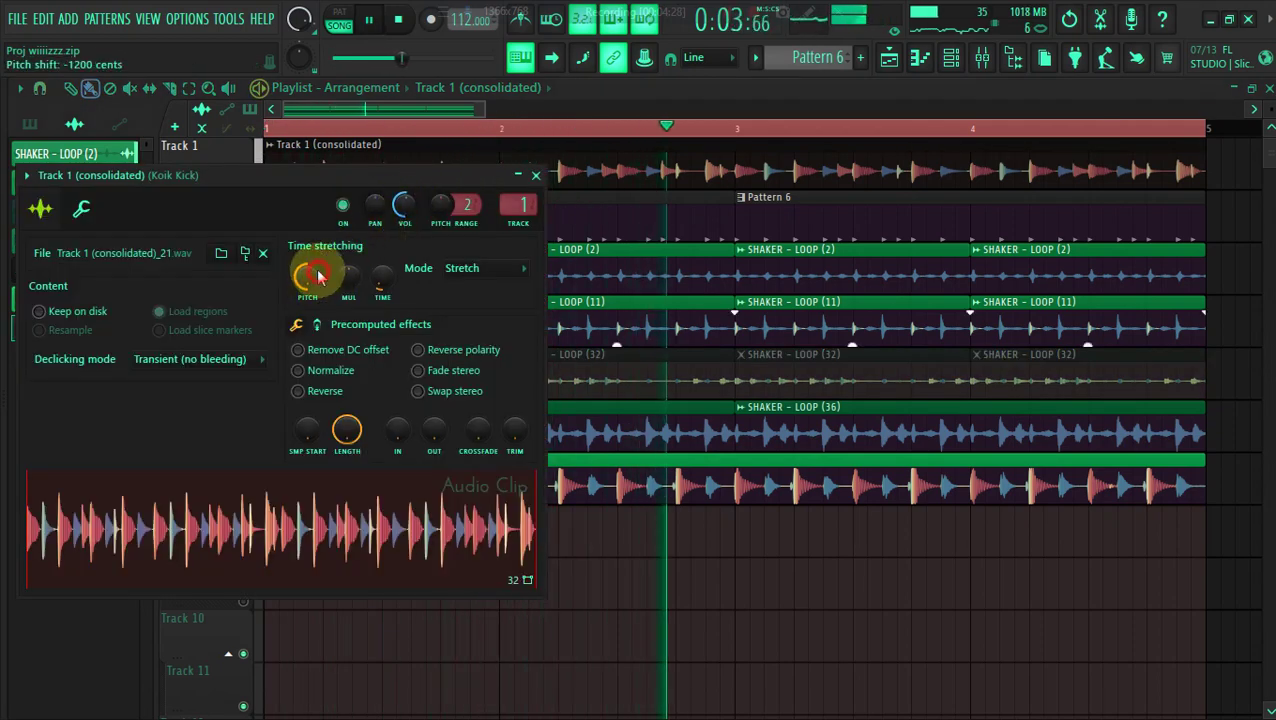
pyautogui.rightClick(305, 275)
pyautogui.click(333, 288)
pyautogui.press('space')
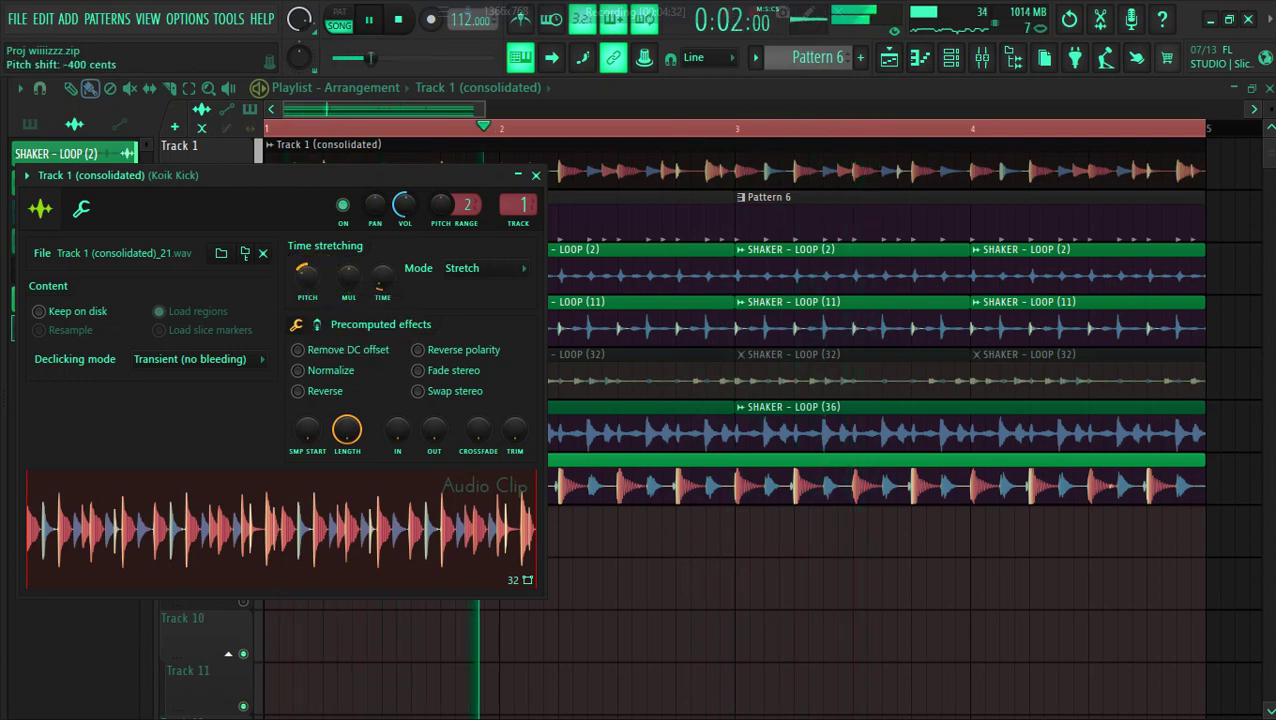
pyautogui.click(370, 107)
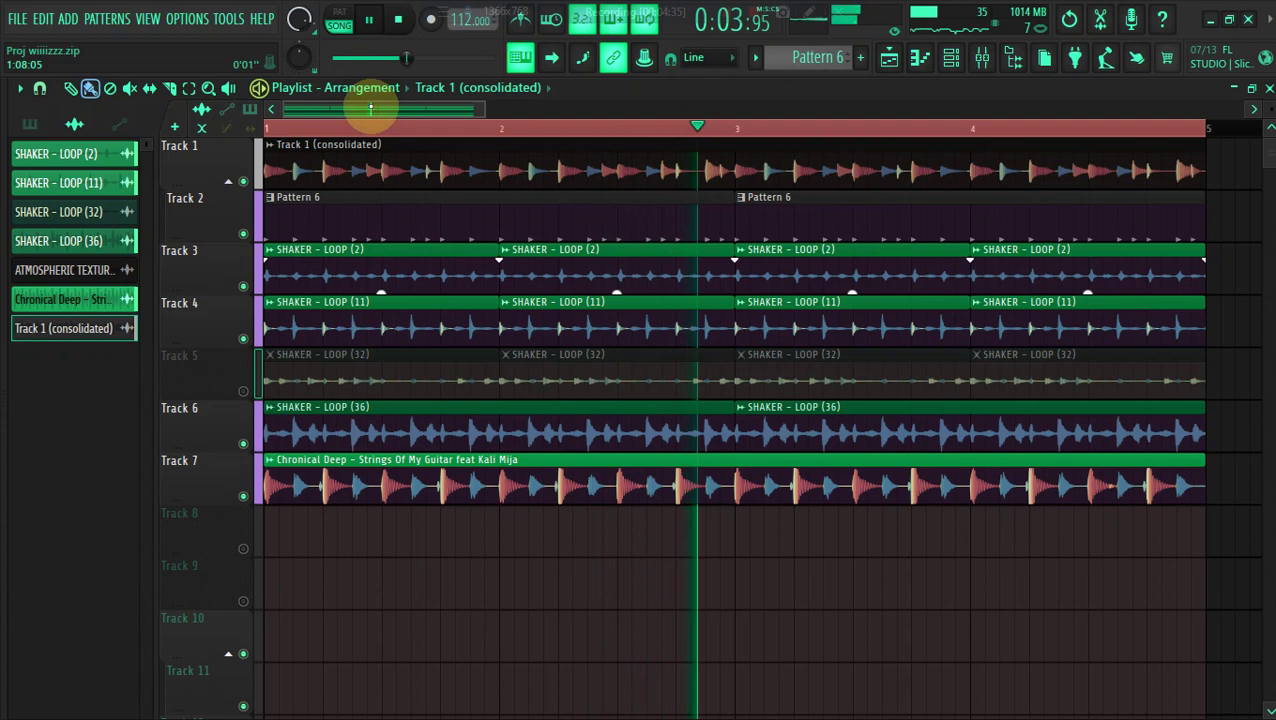
# Delete all SHAKER - LOOP (32) clips from Track 5, restoring the SHAKER - LOOP (11) clip removed by mistake
pyautogui.rightClick(317, 381)
pyautogui.rightClick(632, 341)
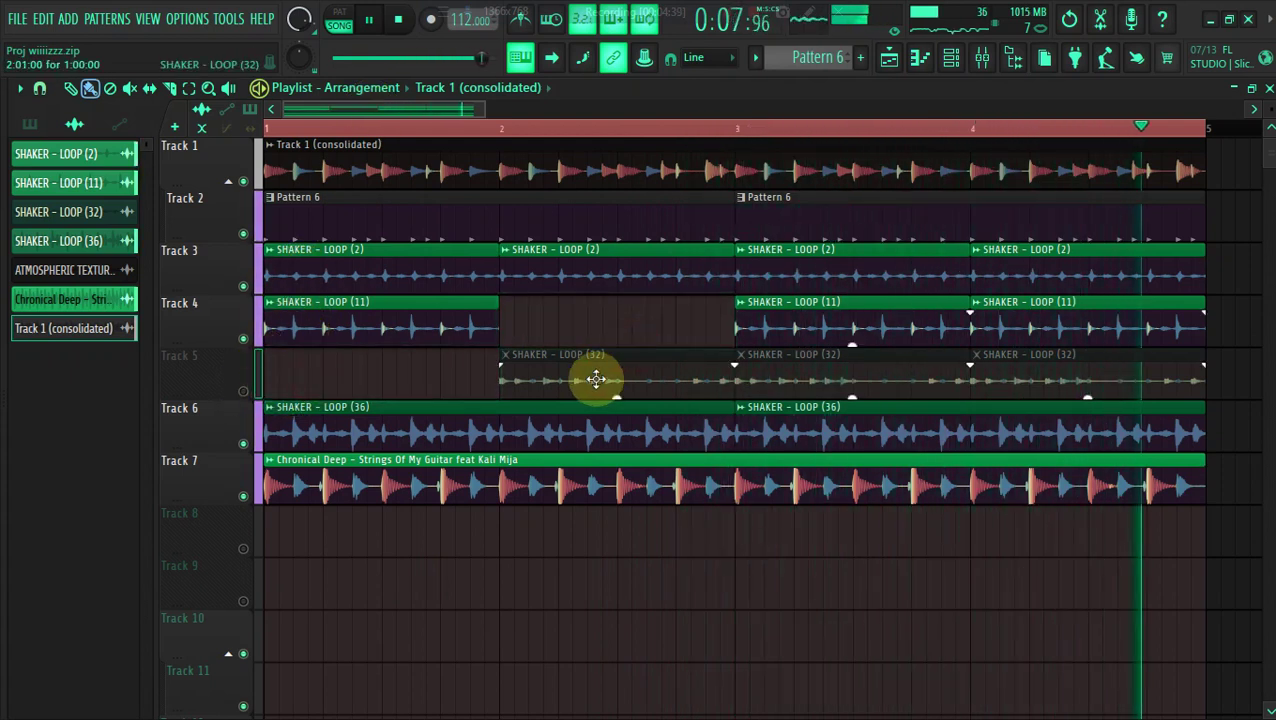
pyautogui.hotkey('ctrl', 'z')
pyautogui.press('space')
pyautogui.rightClick(597, 379)
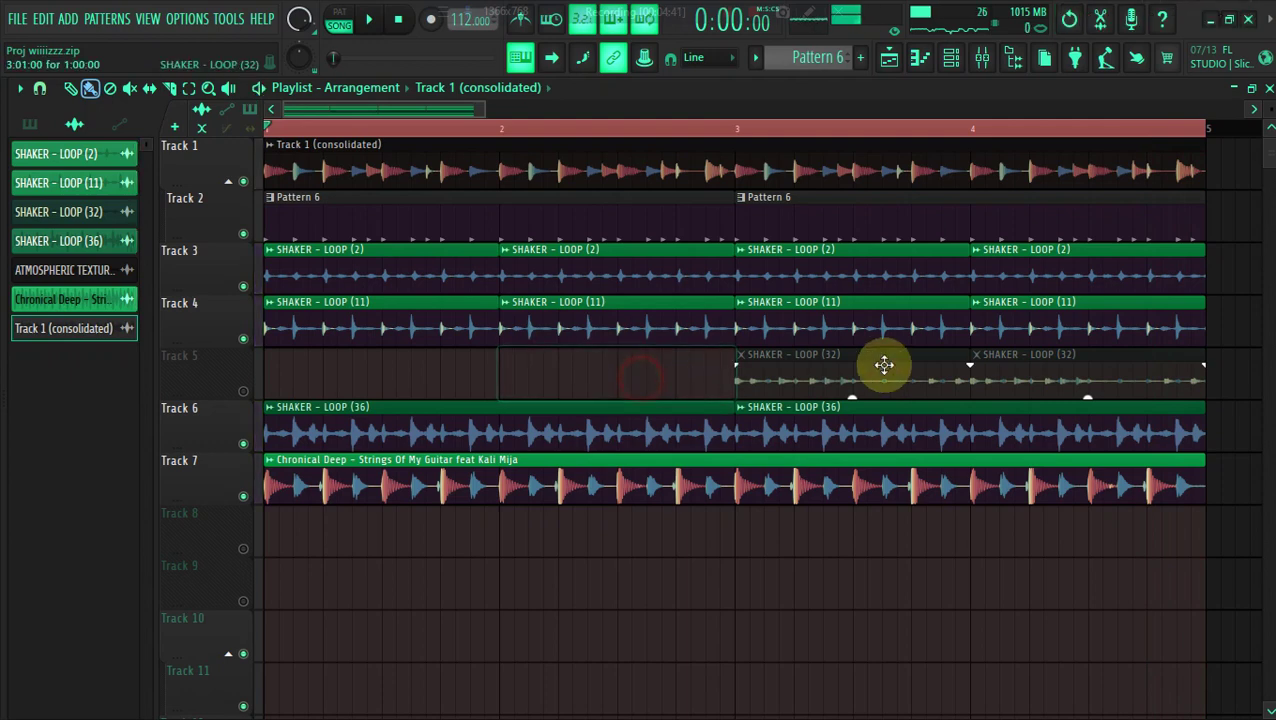
pyautogui.rightClick(884, 367)
pyautogui.rightClick(983, 370)
# Browse the (VDD)KELVIN MOMO SAMPLE PACK loops and place KELVIN MOMO 5 at the start of Track 8
pyautogui.click(8, 278)
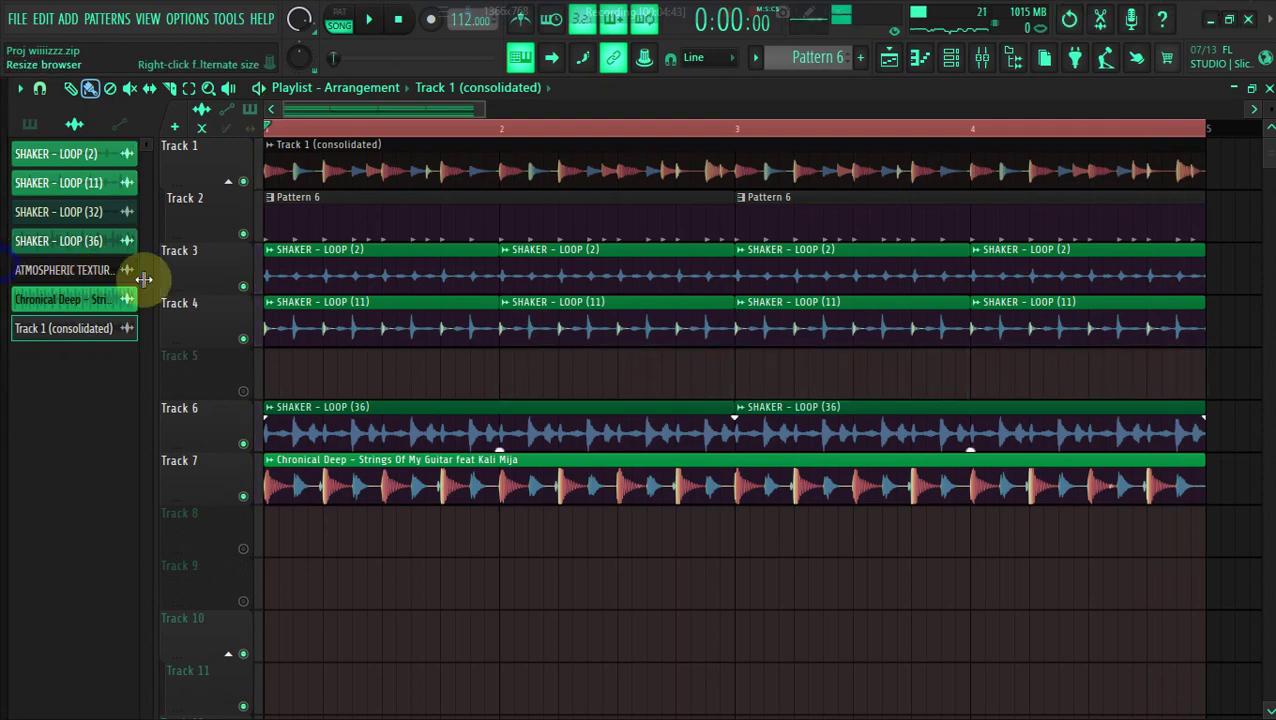
pyautogui.scroll(5, 5, 318)
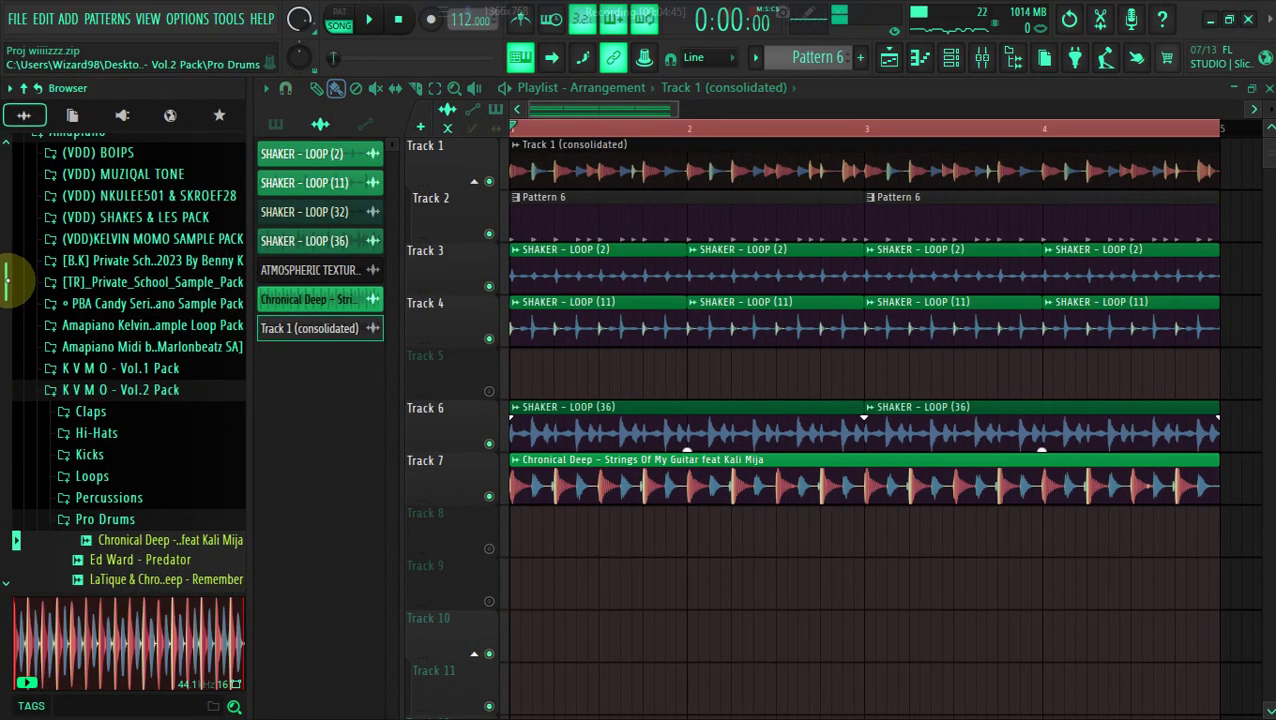
pyautogui.click(157, 318)
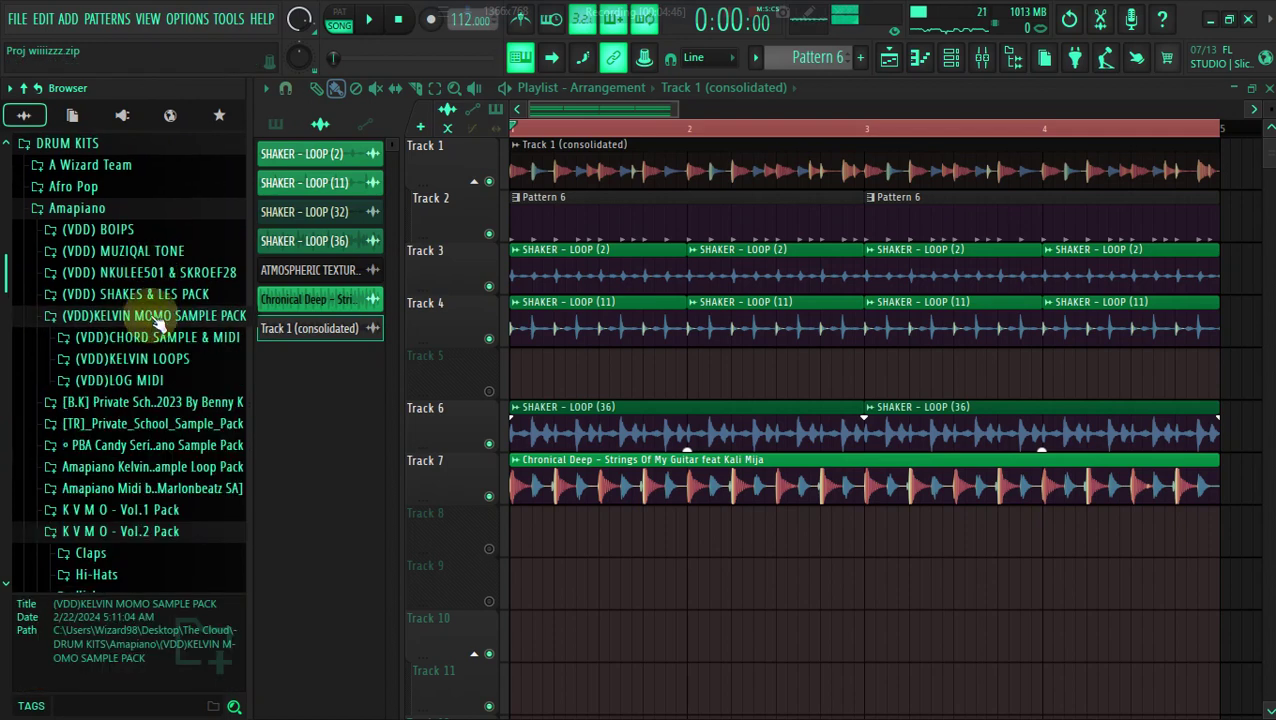
pyautogui.click(155, 340)
pyautogui.click(156, 342)
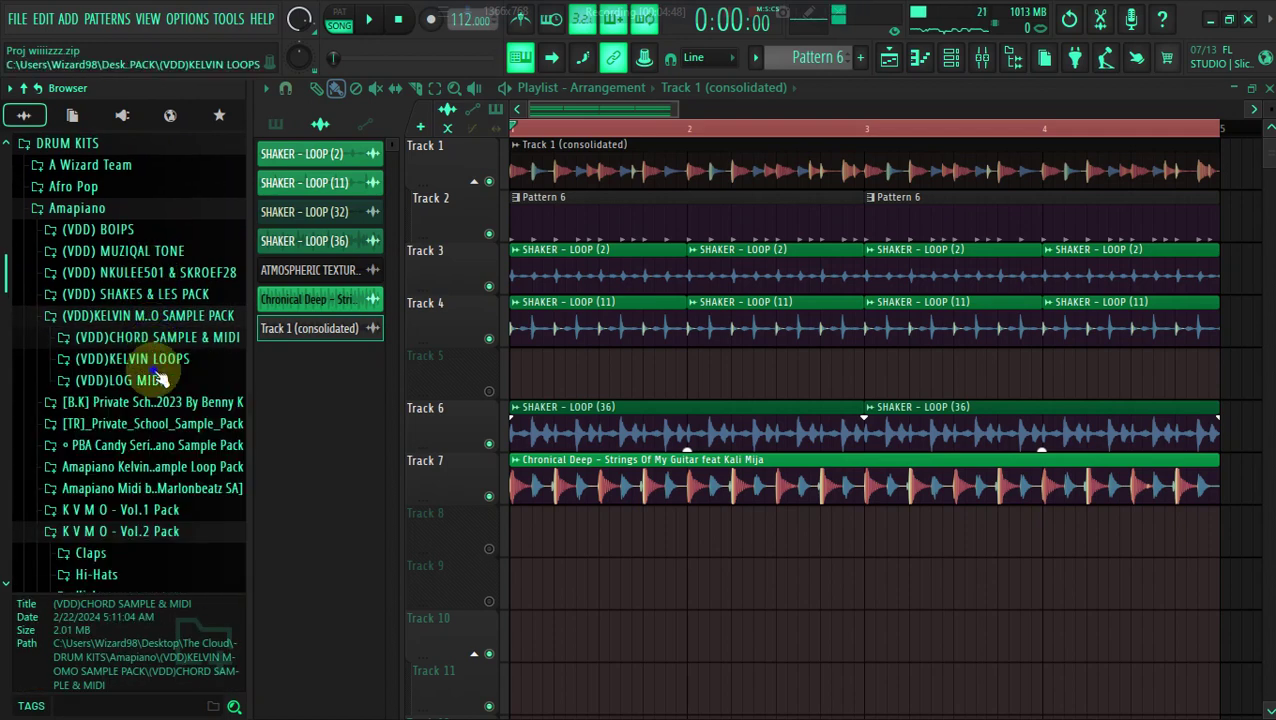
pyautogui.click(153, 362)
pyautogui.click(155, 370)
pyautogui.moveTo(163, 372); pyautogui.dragTo(10, 470)
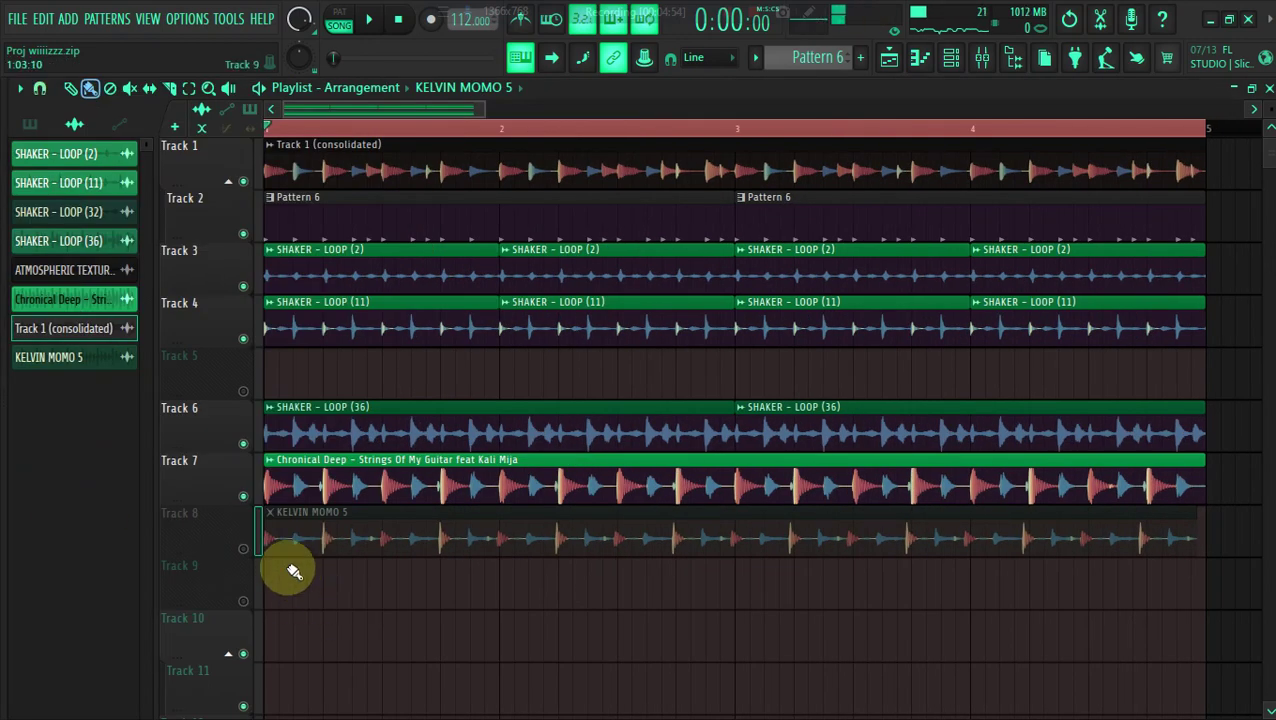
# Set the KELVIN MOMO 5 clip to Stretch mode, fit it to four bars and play the arrangement
pyautogui.doubleClick(342, 541)
pyautogui.click(515, 292)
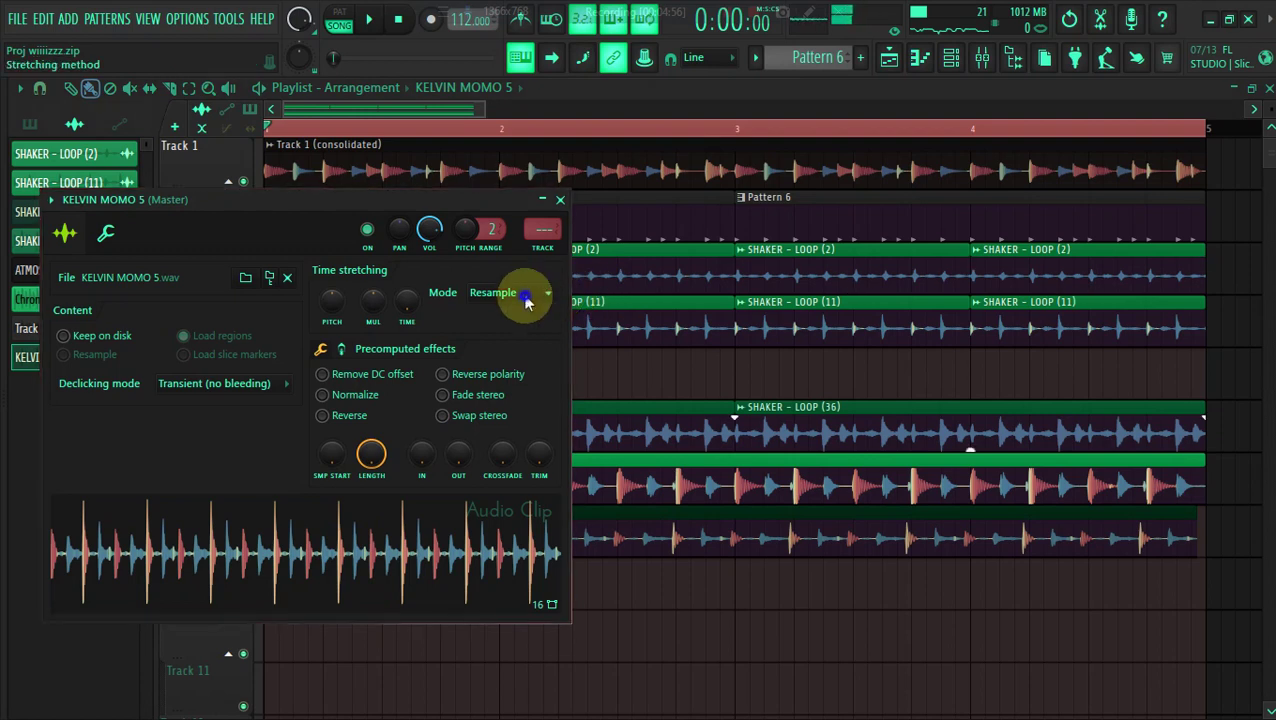
pyautogui.click(512, 344)
pyautogui.moveTo(407, 300); pyautogui.dragTo(407, 285)
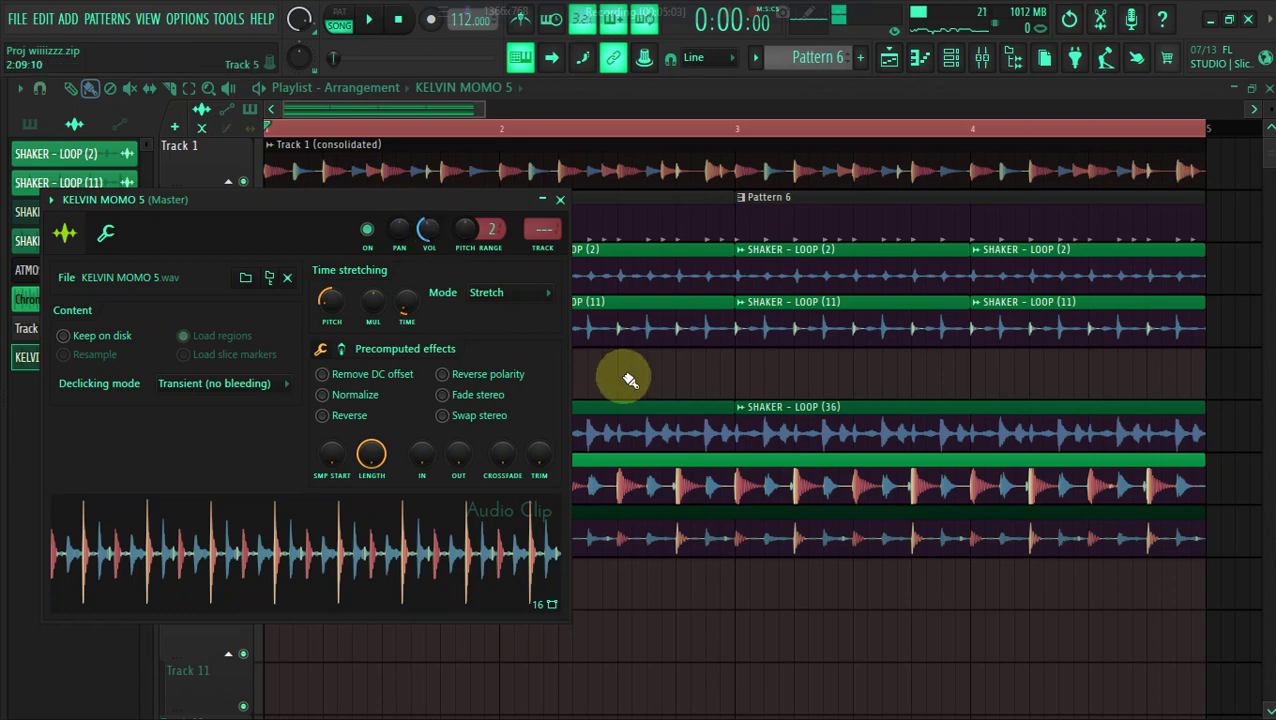
pyautogui.press('Escape')
pyautogui.press('space')
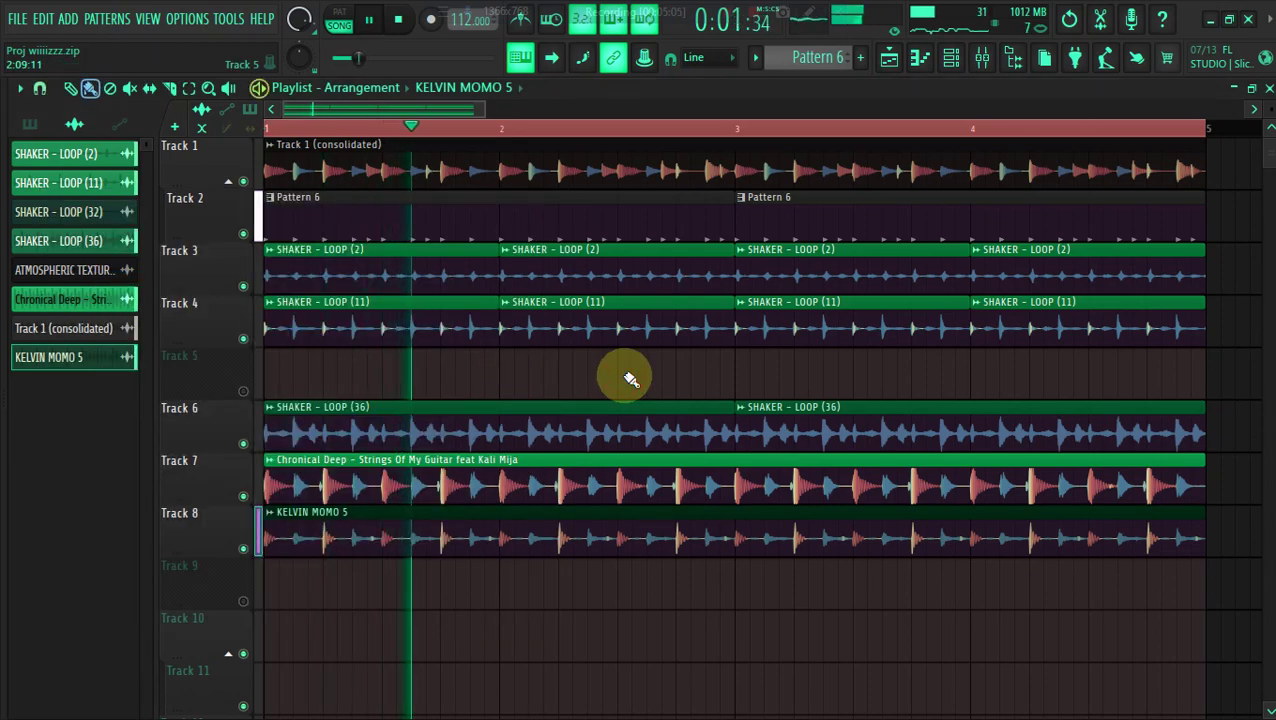
# Set KELVIN MOMO 5's pitch shift to about -574 cents, readjust its volume and route it to mixer track 1
pyautogui.doubleClick(521, 538)
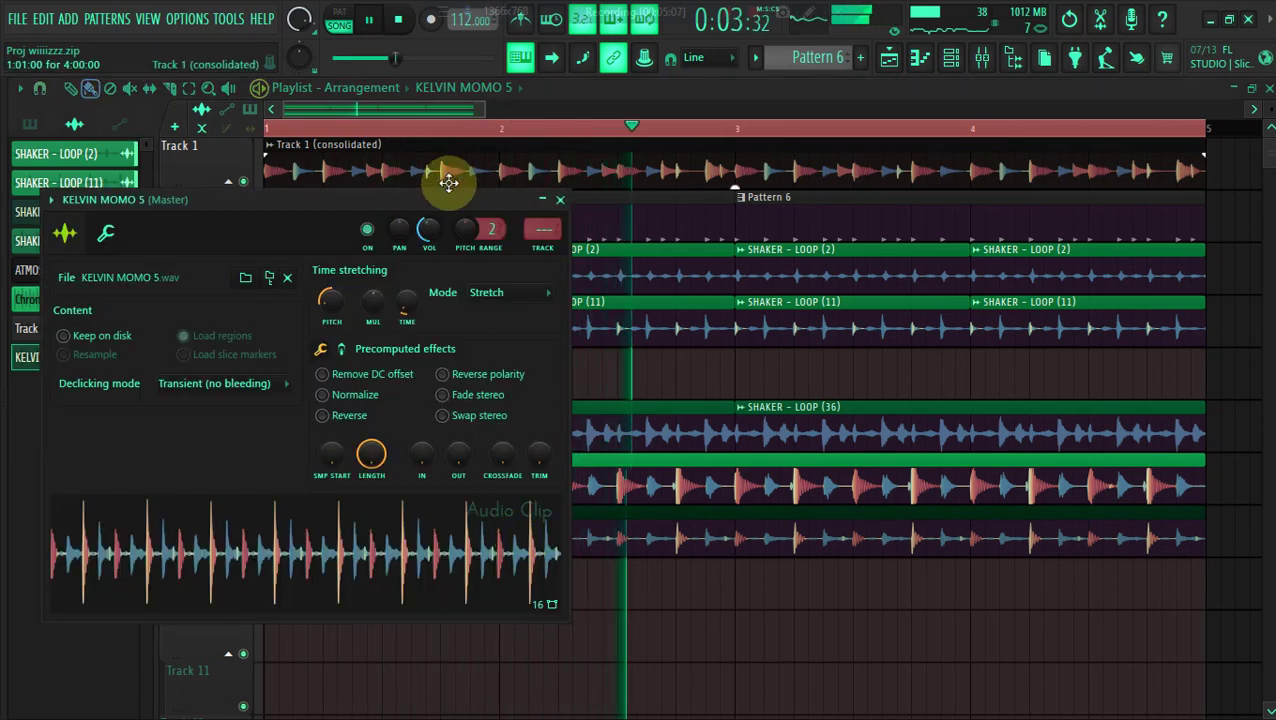
pyautogui.rightClick(327, 297)
pyautogui.click(345, 318)
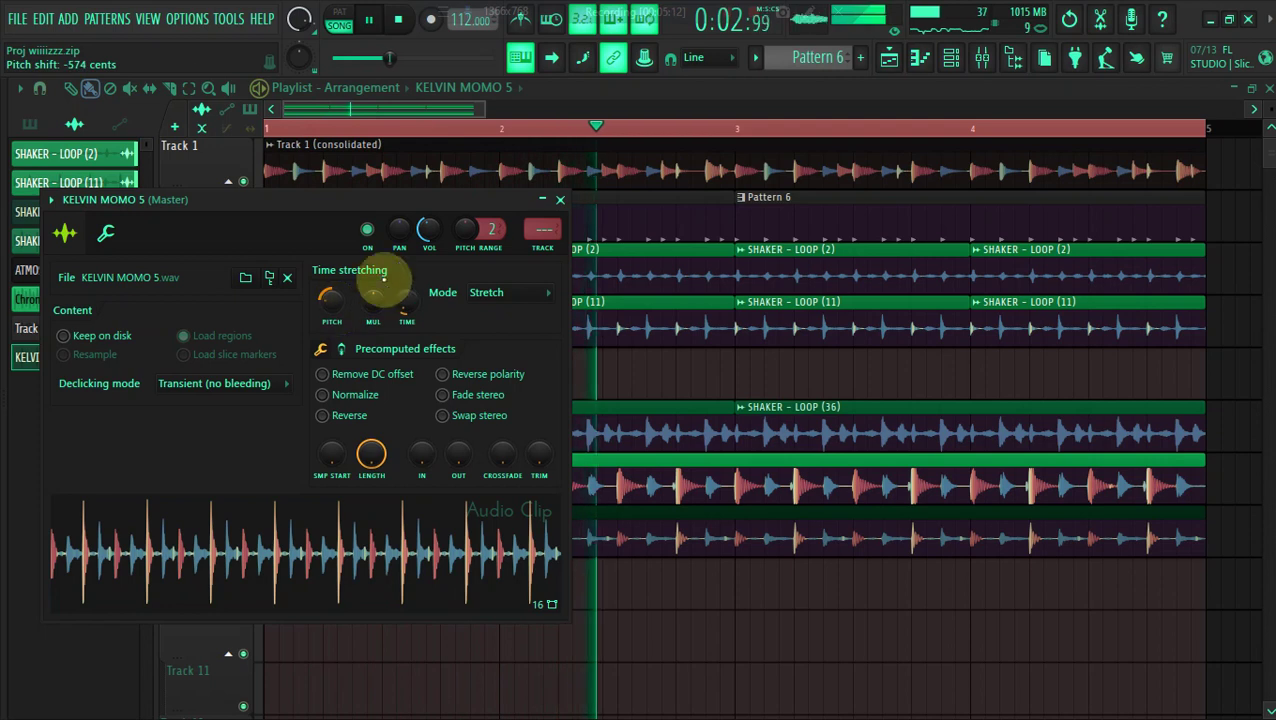
pyautogui.moveTo(428, 234); pyautogui.dragTo(428, 232)
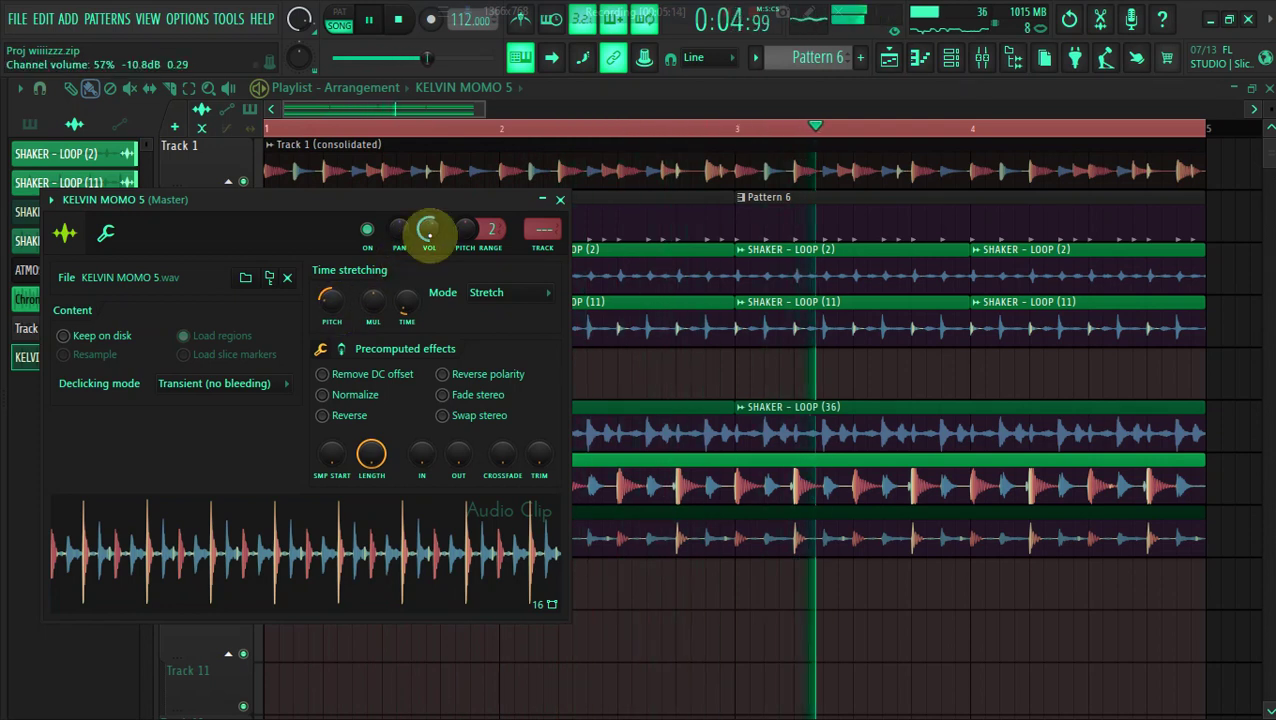
pyautogui.rightClick(428, 234)
pyautogui.press('Escape')
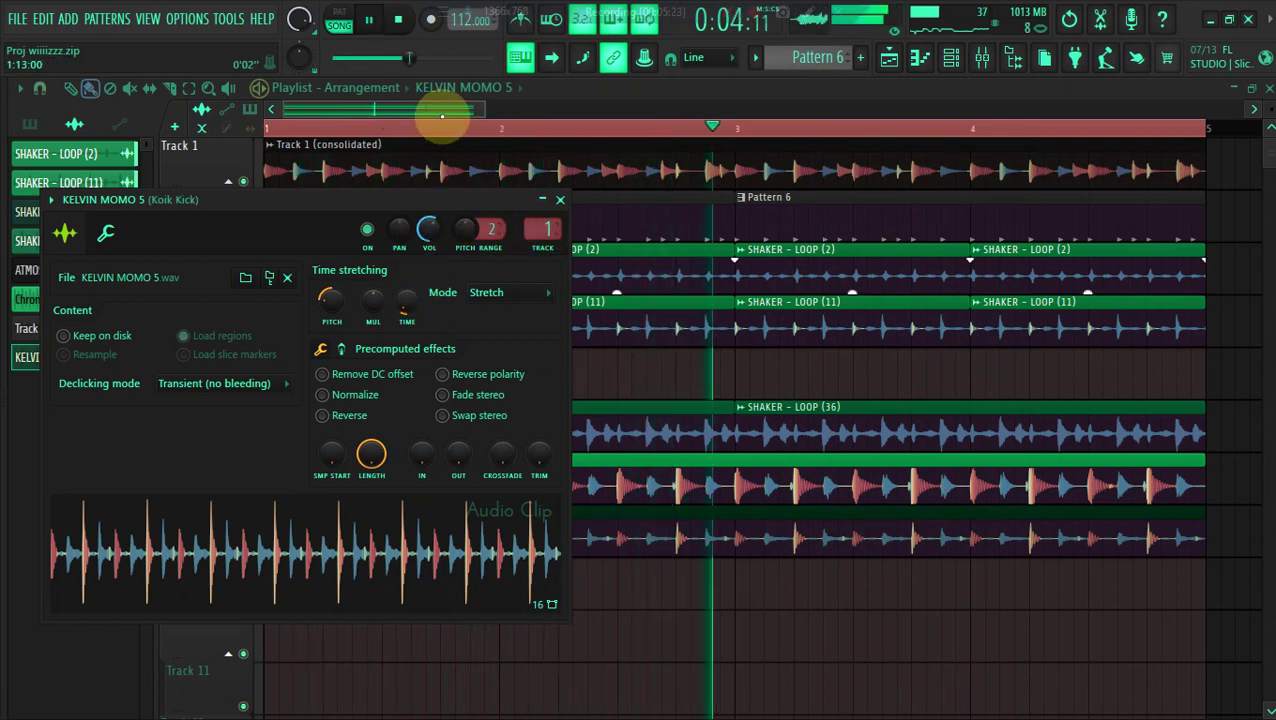
pyautogui.click(443, 113)
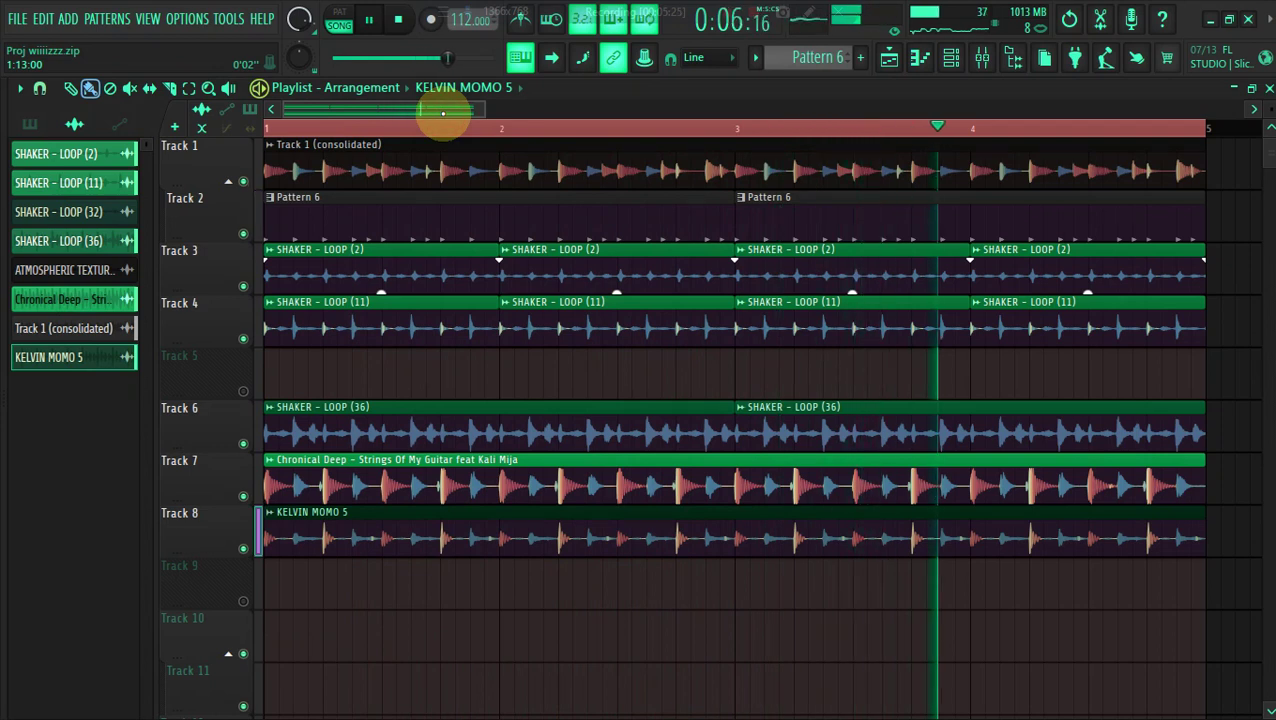
# Compare Track 7 with Track 8 by muting and soloing them during playback, leaving Track 8 soloed
pyautogui.click(244, 494)
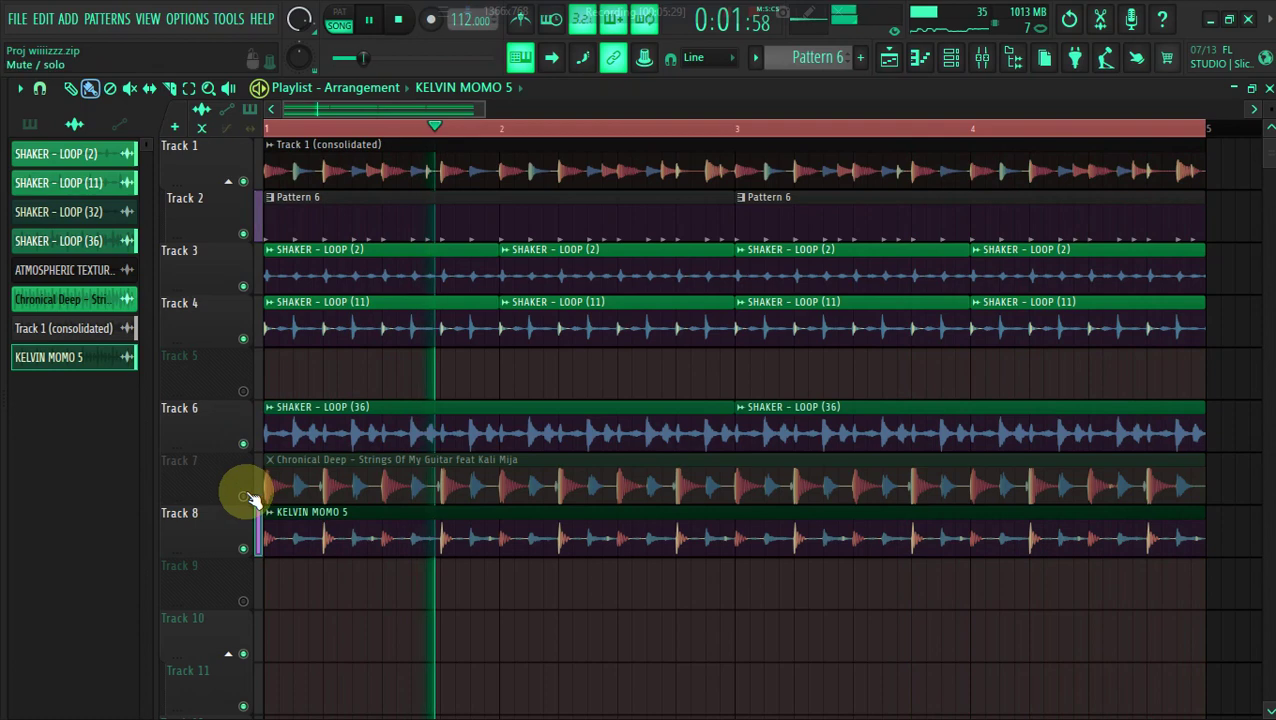
pyautogui.rightClick(244, 495)
pyautogui.rightClick(244, 495)
pyautogui.rightClick(244, 495)
pyautogui.rightClick(250, 512)
pyautogui.rightClick(243, 548)
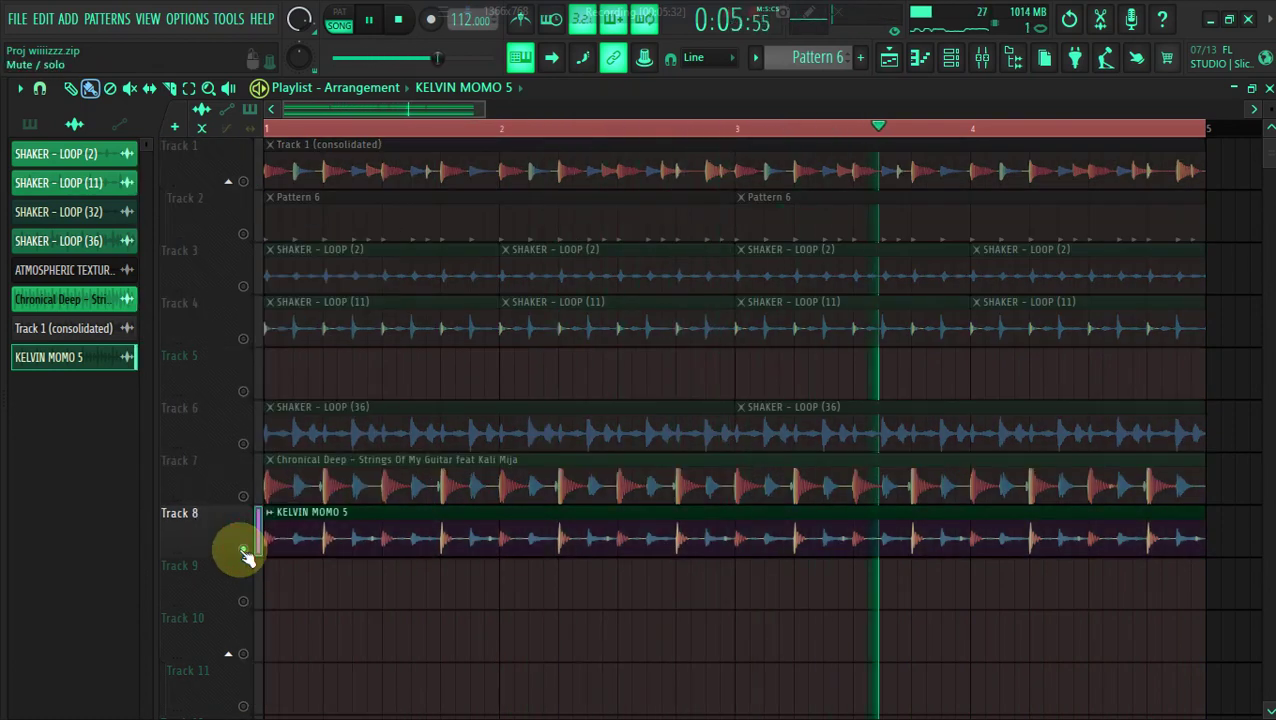
# Route KELVIN MOMO 5 to the Master mixer track, unsolo Track 8 and audition the full arrangement
pyautogui.press('space')
pyautogui.doubleClick(374, 538)
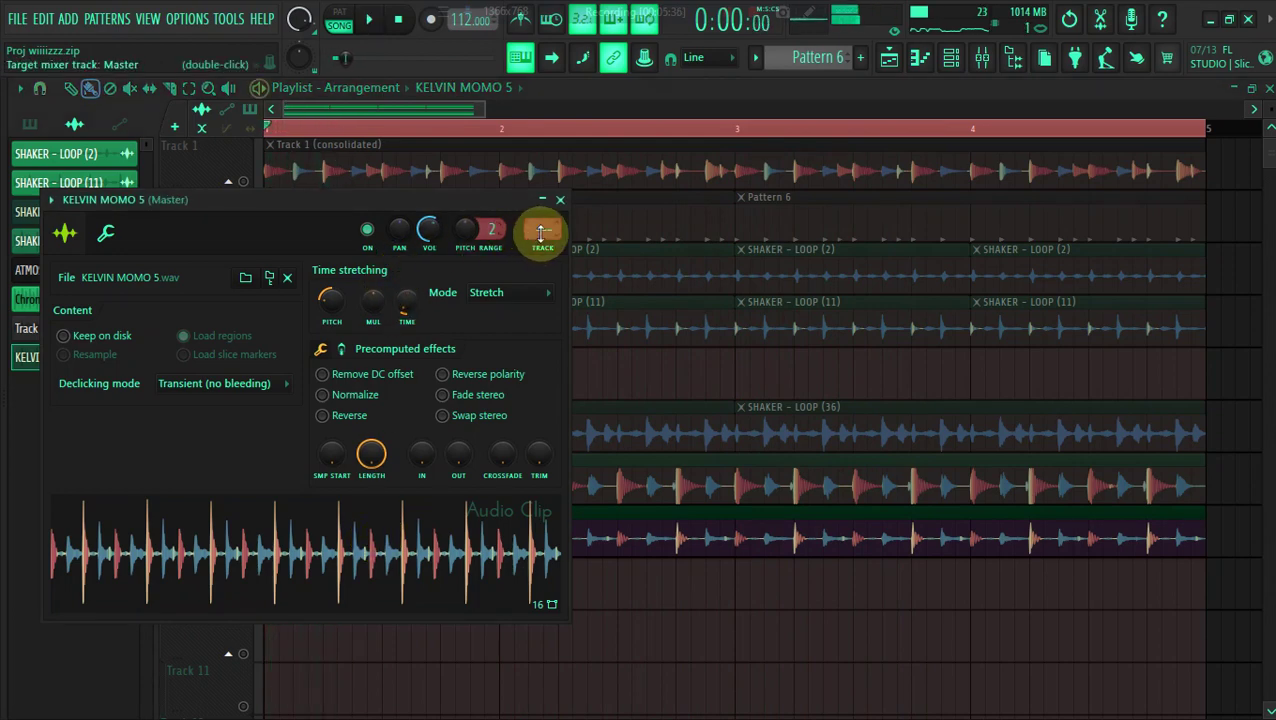
pyautogui.press('Escape')
pyautogui.rightClick(248, 547)
pyautogui.press('space')
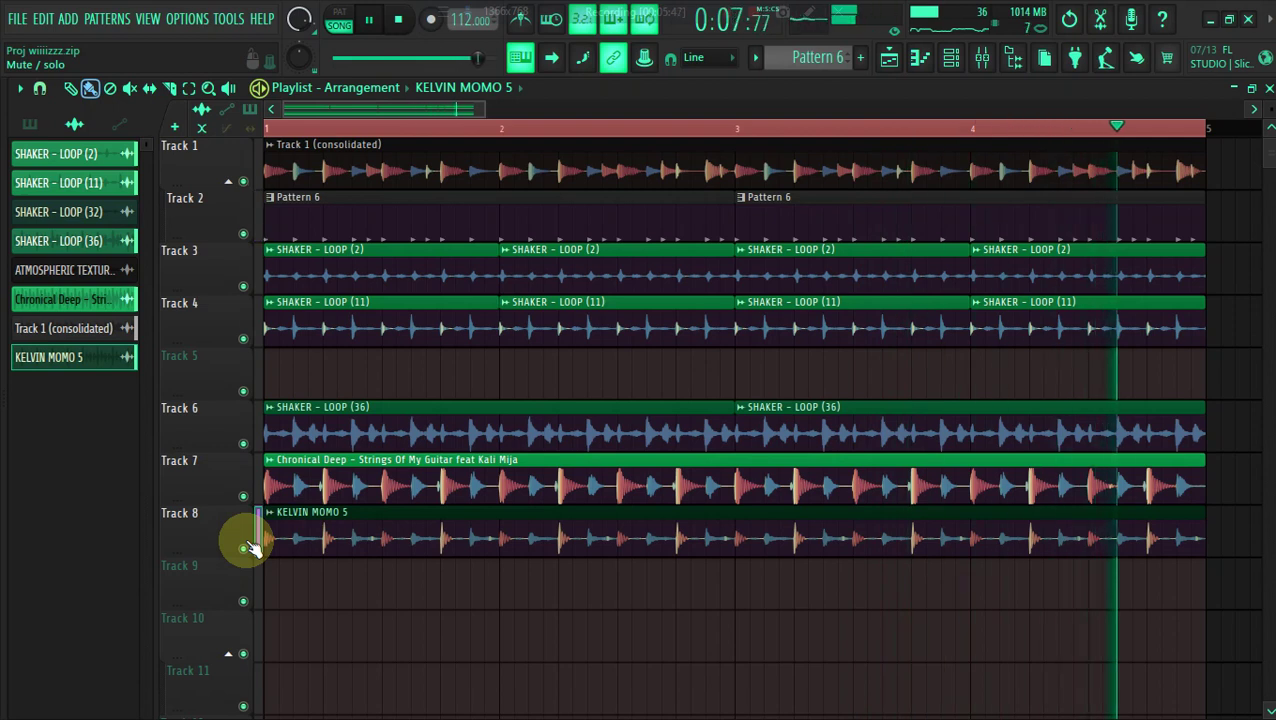
pyautogui.press('space')
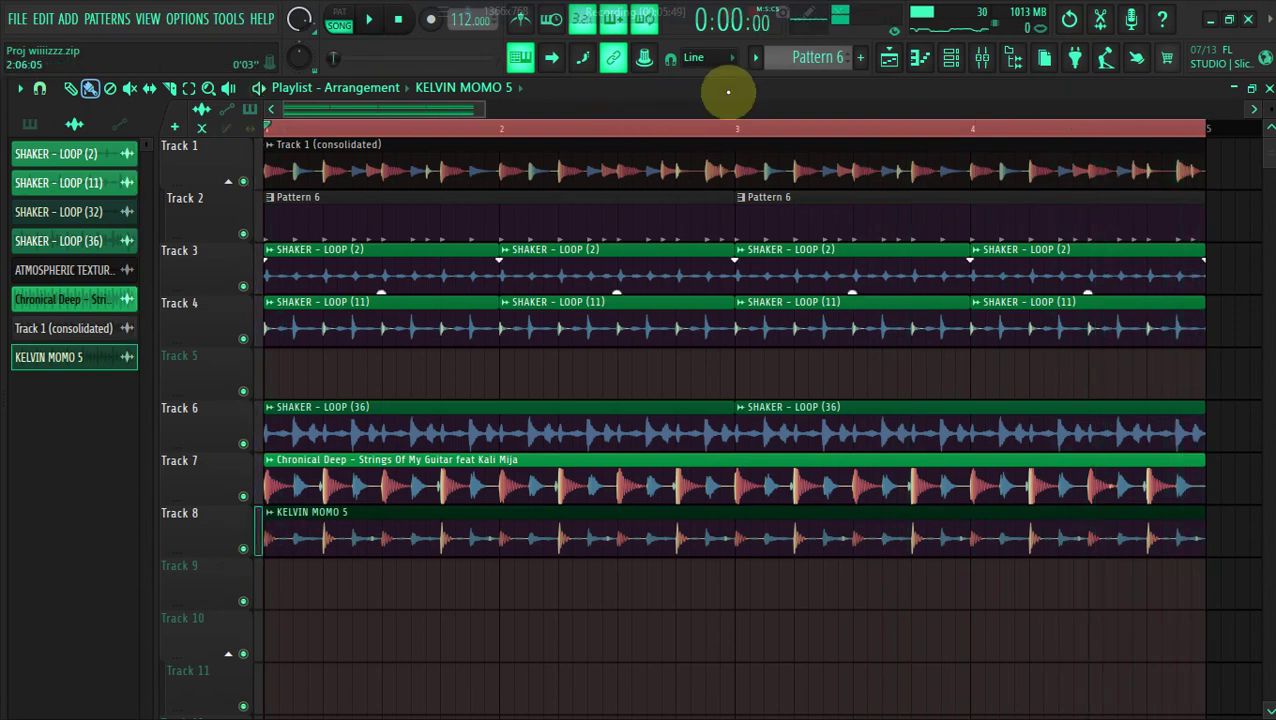
# Create Pattern 7, place a clip of it at bar 1 of Track 5 and open the channel rack
pyautogui.click(860, 57)
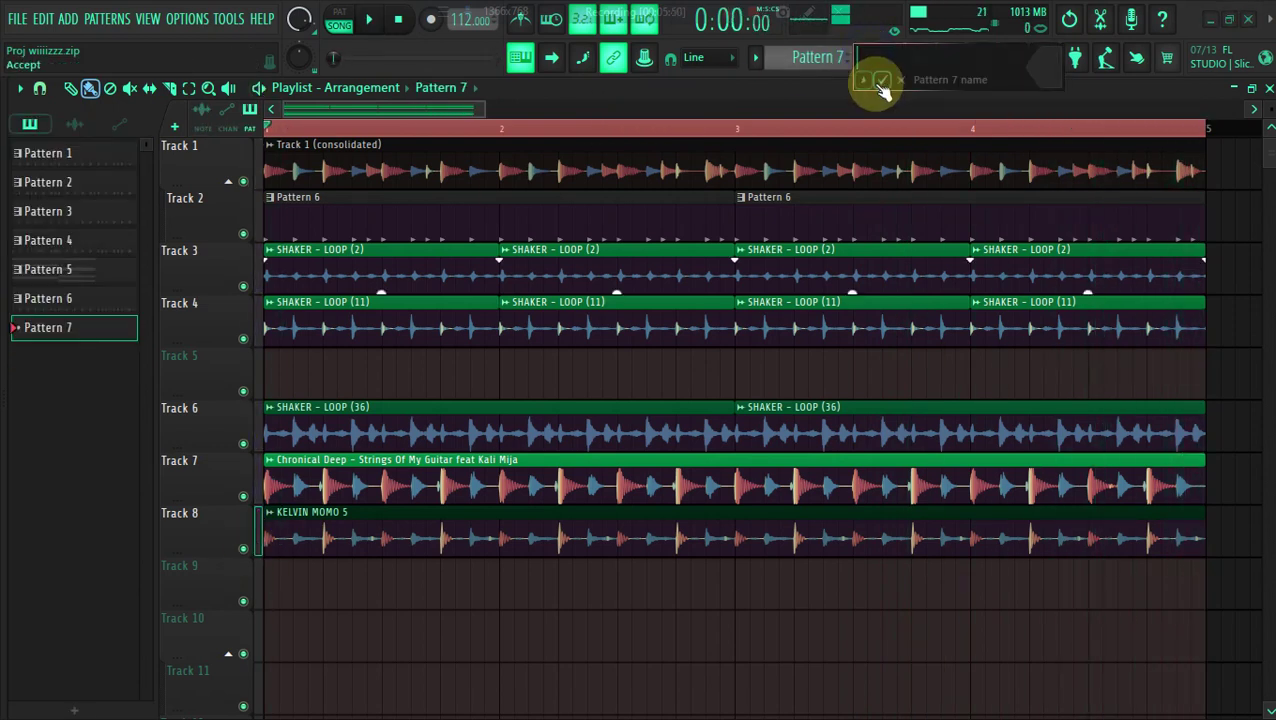
pyautogui.click(283, 386)
pyautogui.click(951, 57)
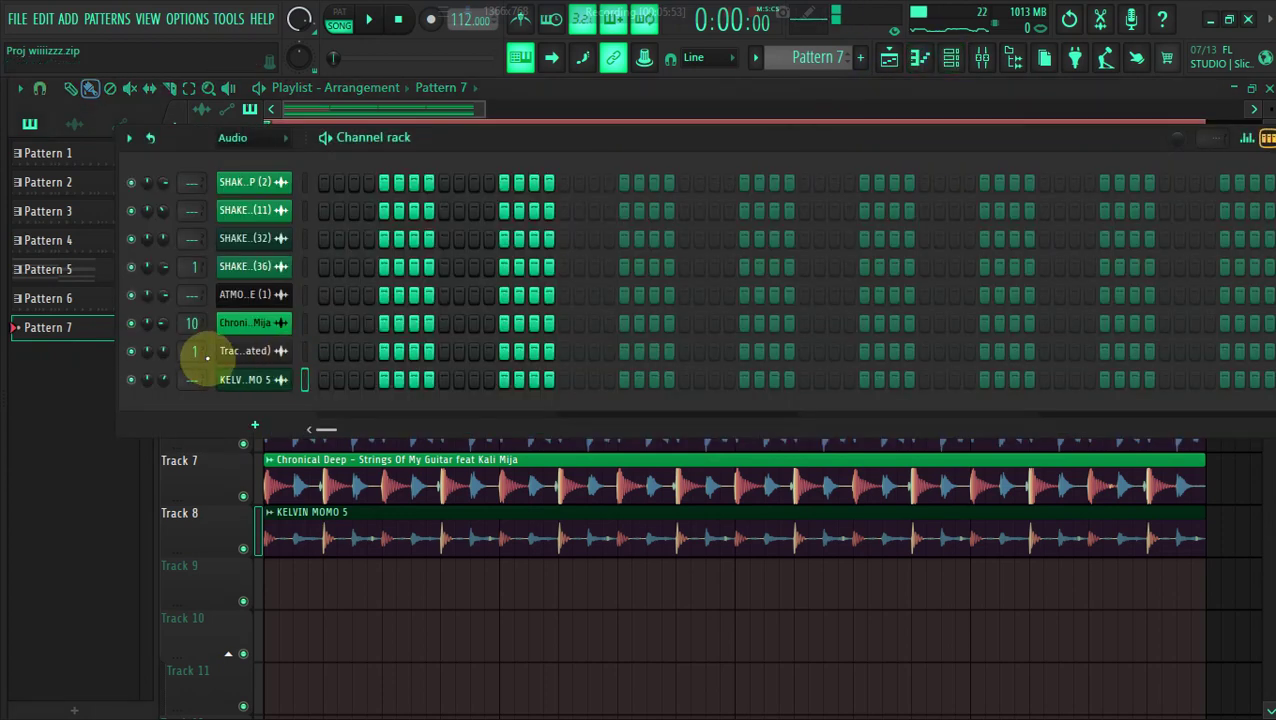
# Show the Unsorted channel group and open the piano roll of the Lounge Lizard EP-4 channel
pyautogui.click(213, 140)
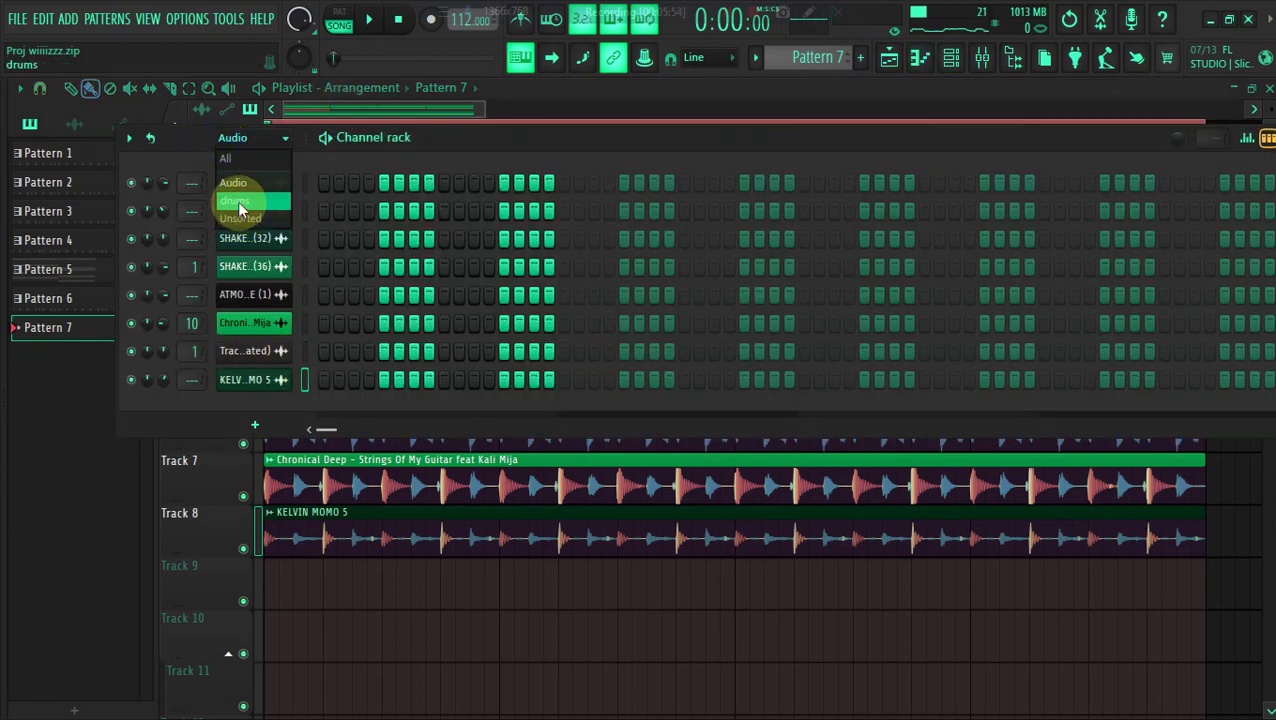
pyautogui.click(238, 203)
pyautogui.click(256, 137)
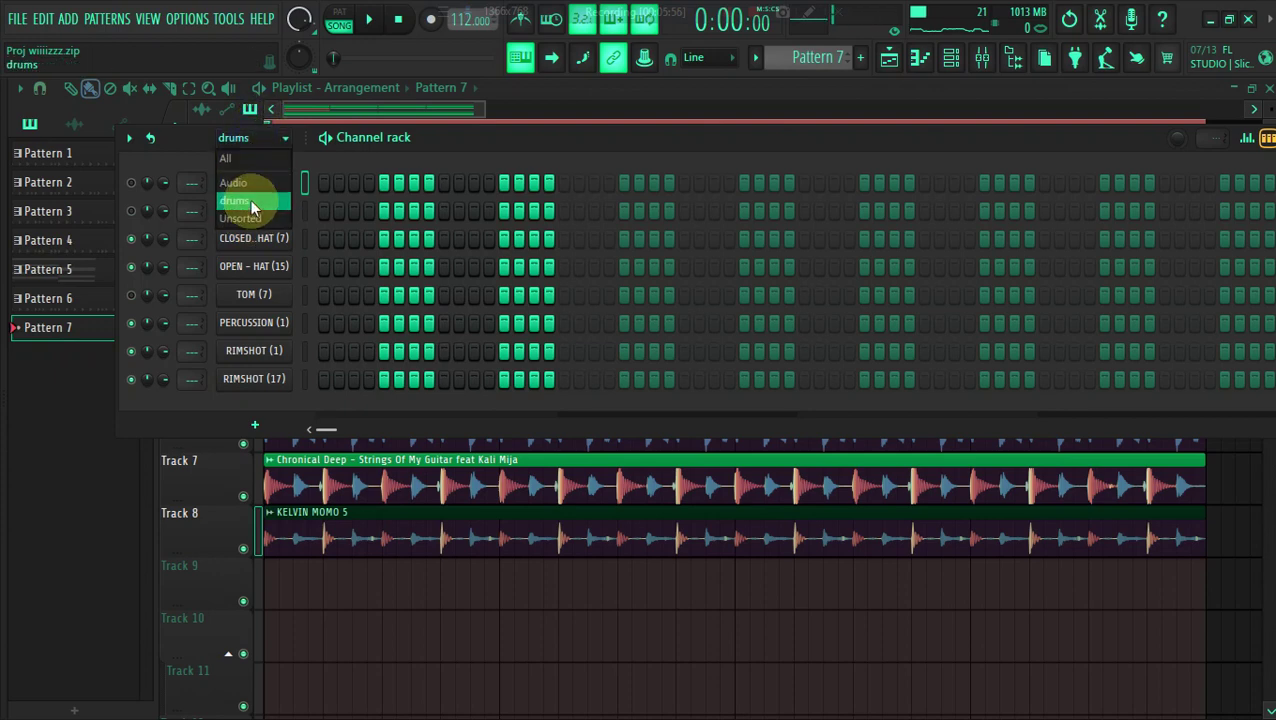
pyautogui.click(248, 222)
pyautogui.rightClick(262, 636)
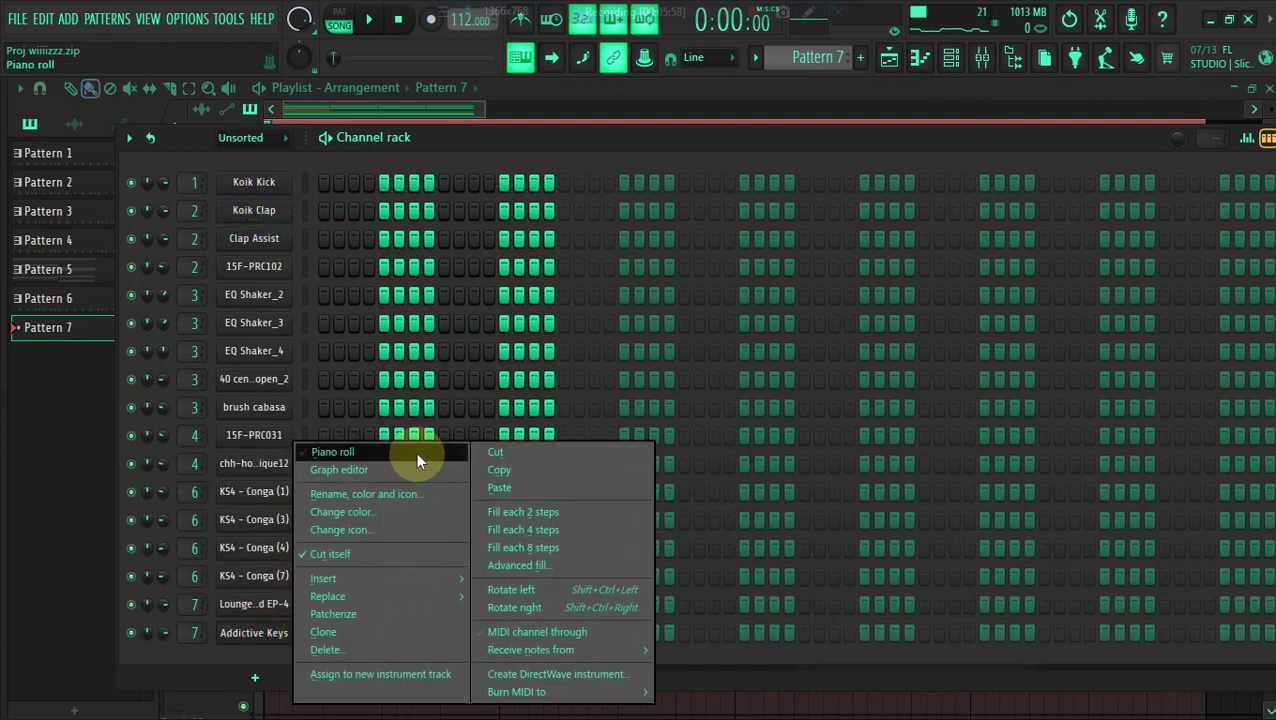
pyautogui.click(232, 608)
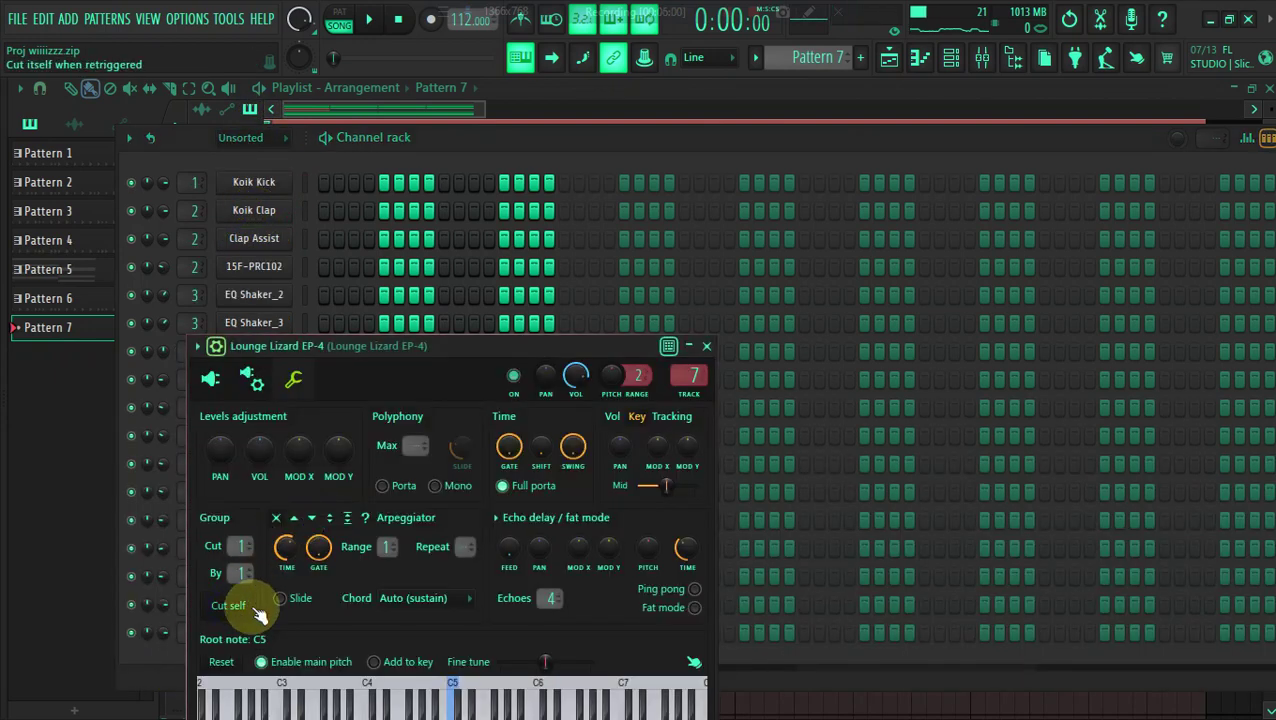
pyautogui.click(222, 612)
pyautogui.rightClick(238, 614)
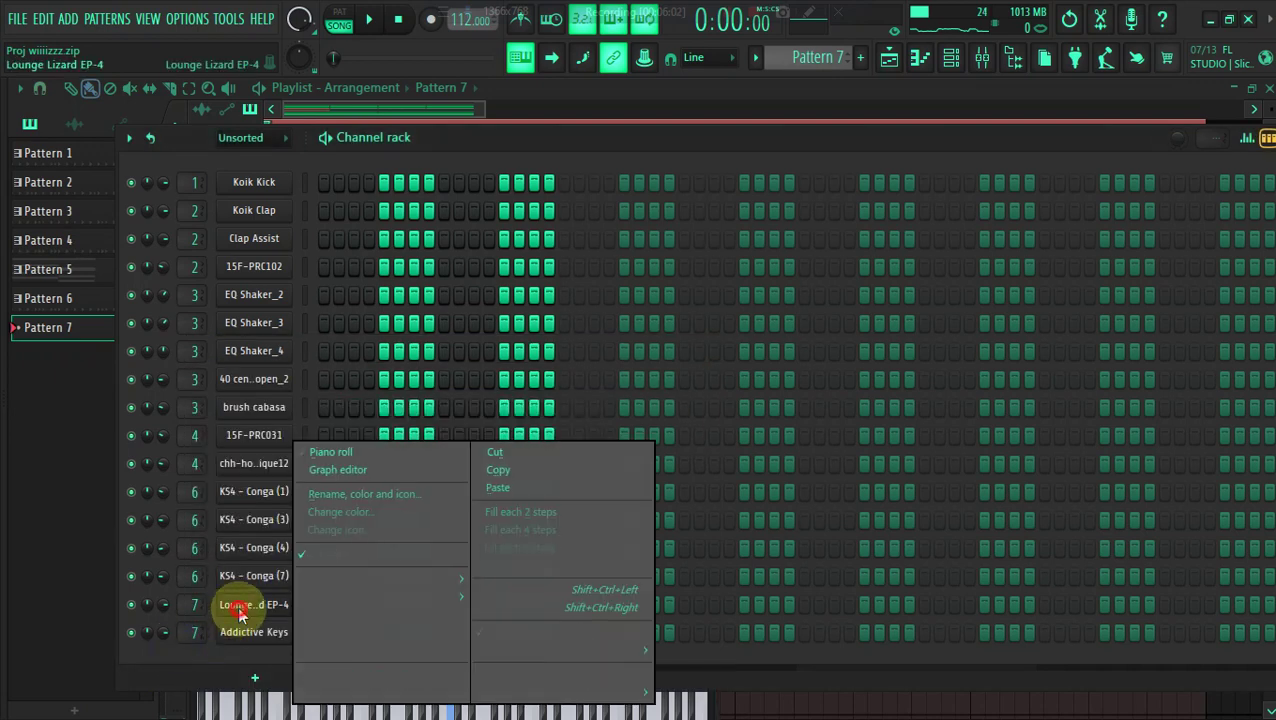
pyautogui.click(345, 456)
# Show the file browser and look through the SG subfolders A Project, Finisshed and Normal Is Boring 2 while the arrangement plays
pyautogui.hotkey('alt', 'F8')
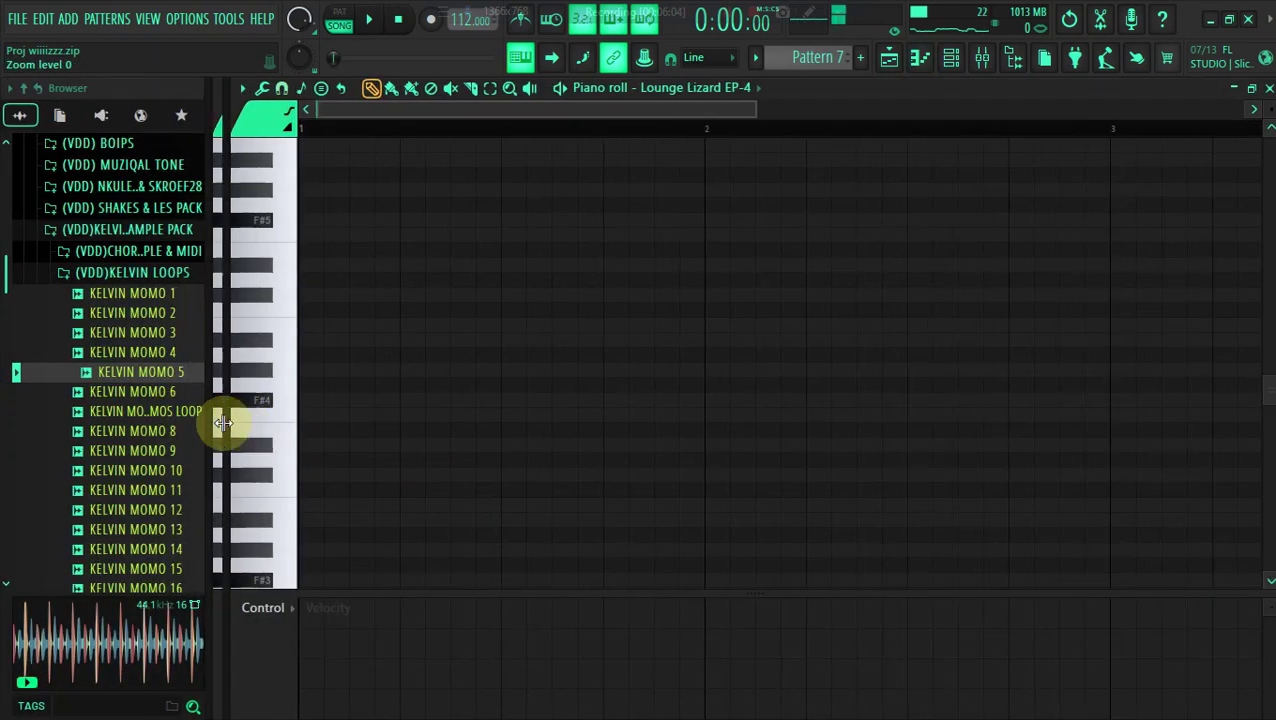
pyautogui.press('space')
pyautogui.scroll(10, 117, 360)
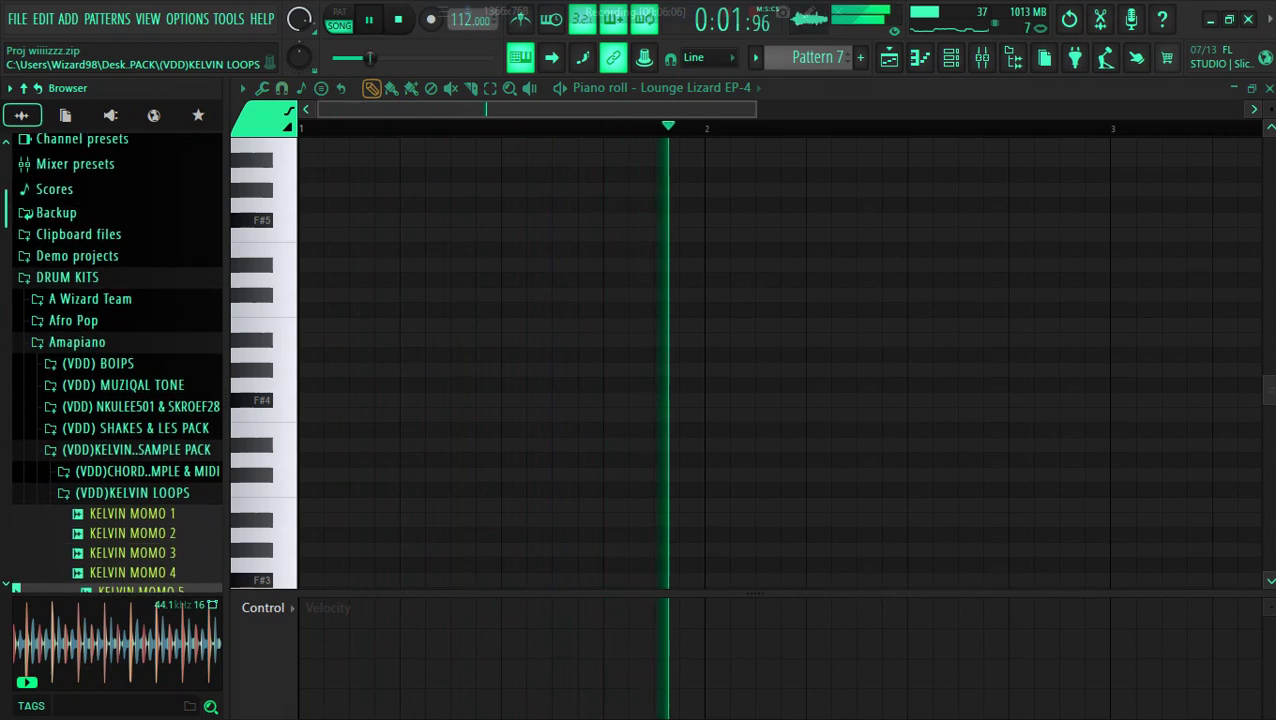
pyautogui.scroll(-8, 14, 365)
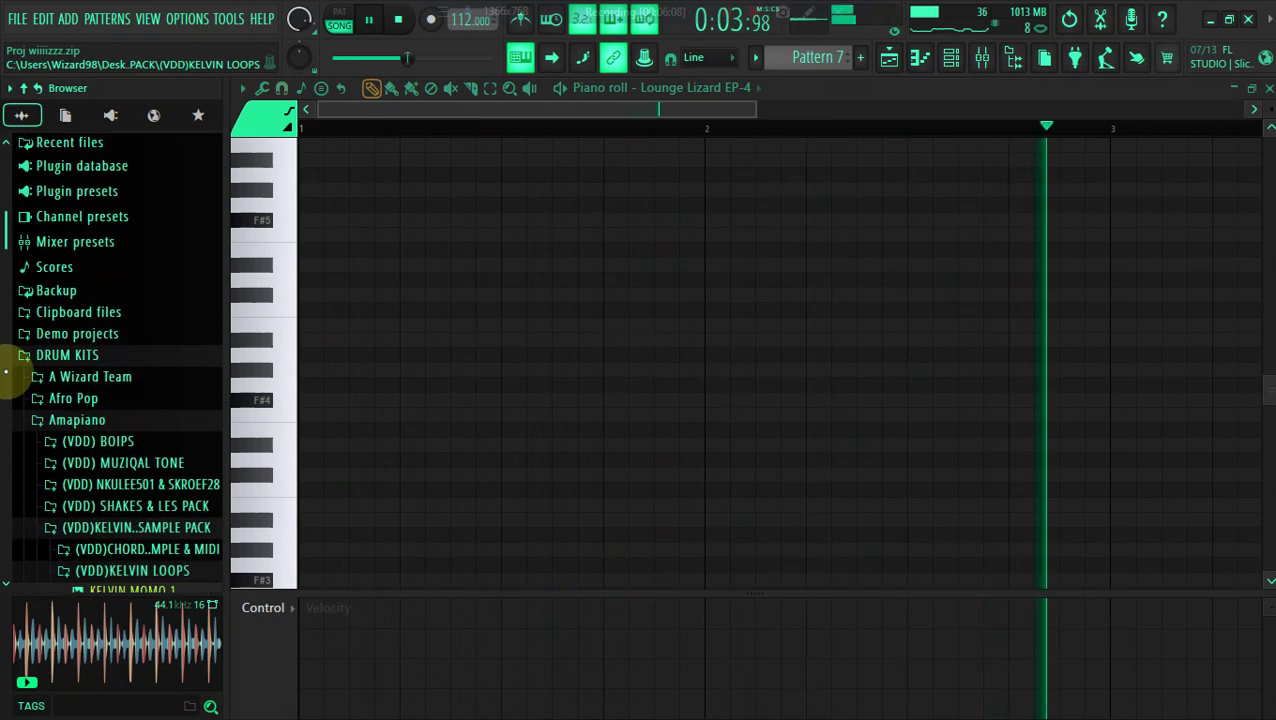
pyautogui.rightClick(36, 177)
pyautogui.click(40, 178)
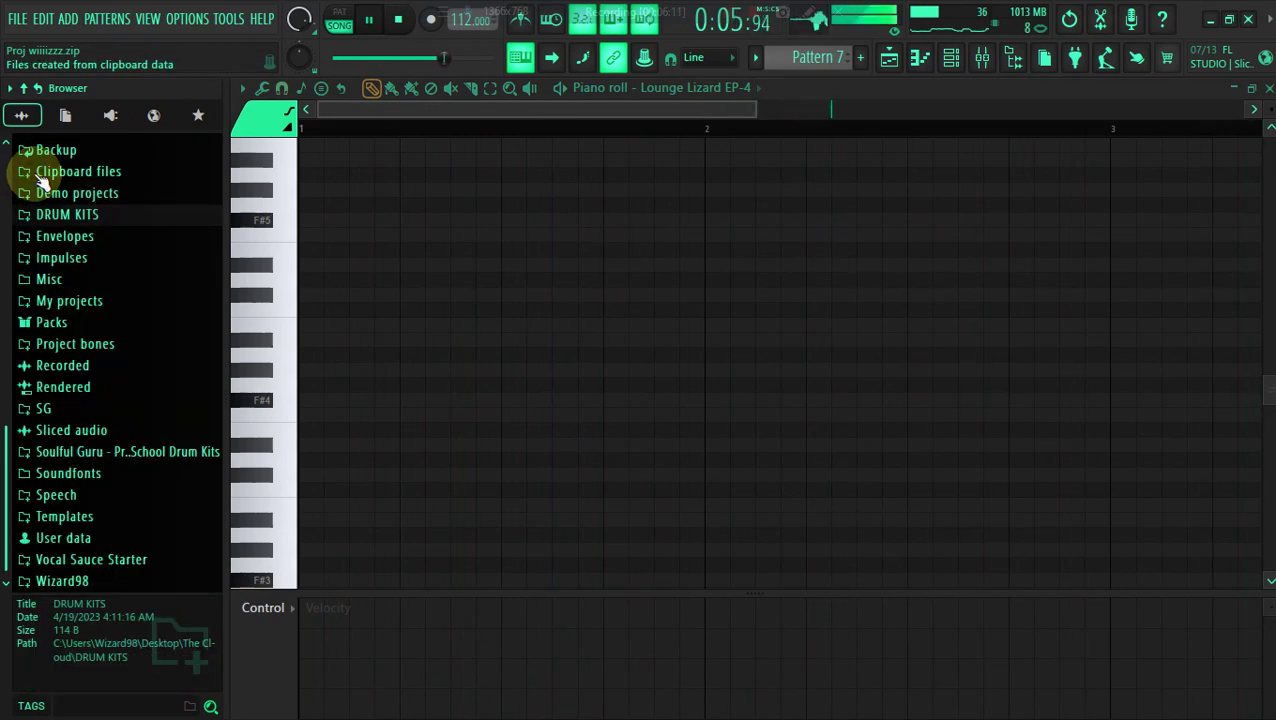
pyautogui.click(36, 408)
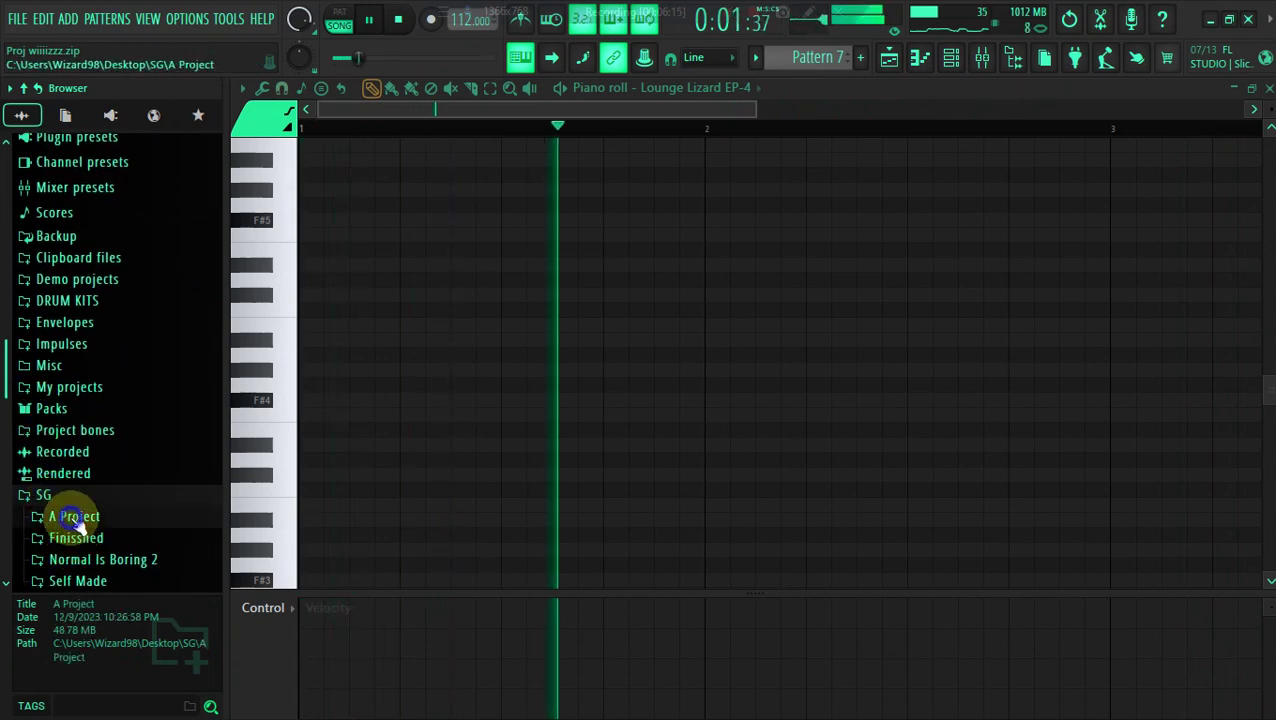
pyautogui.click(64, 517)
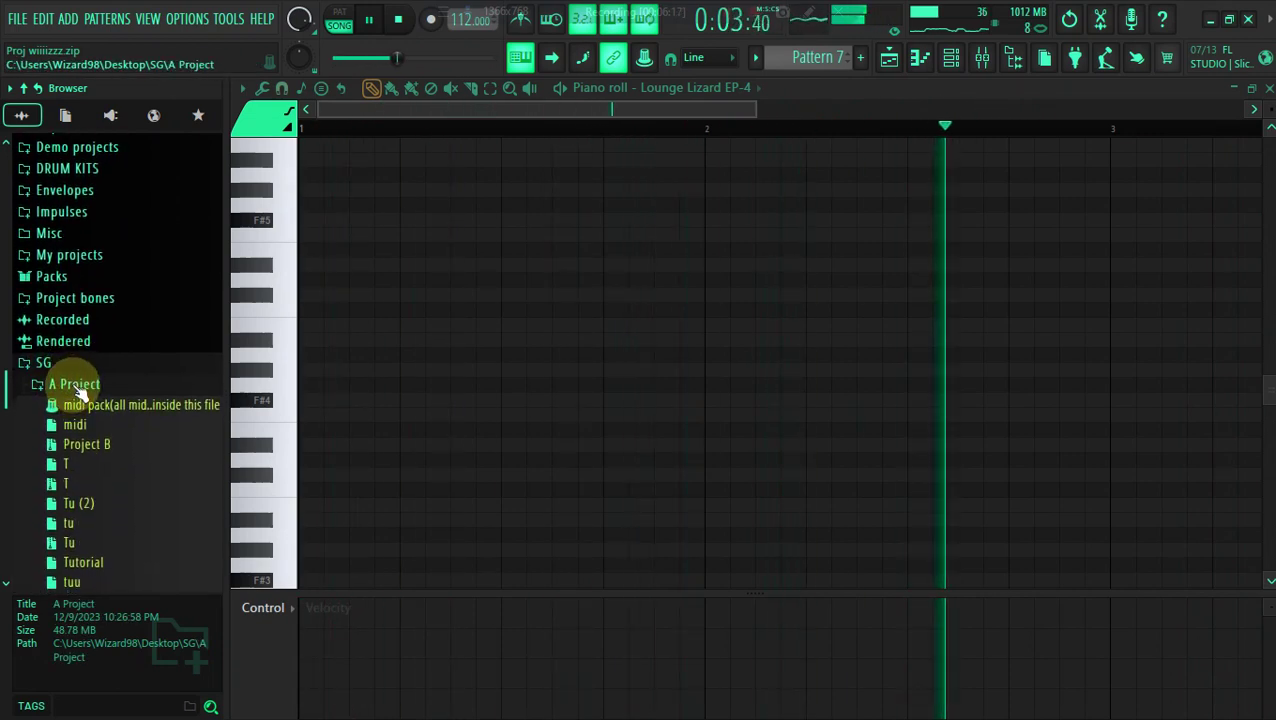
pyautogui.click(72, 392)
pyautogui.click(78, 412)
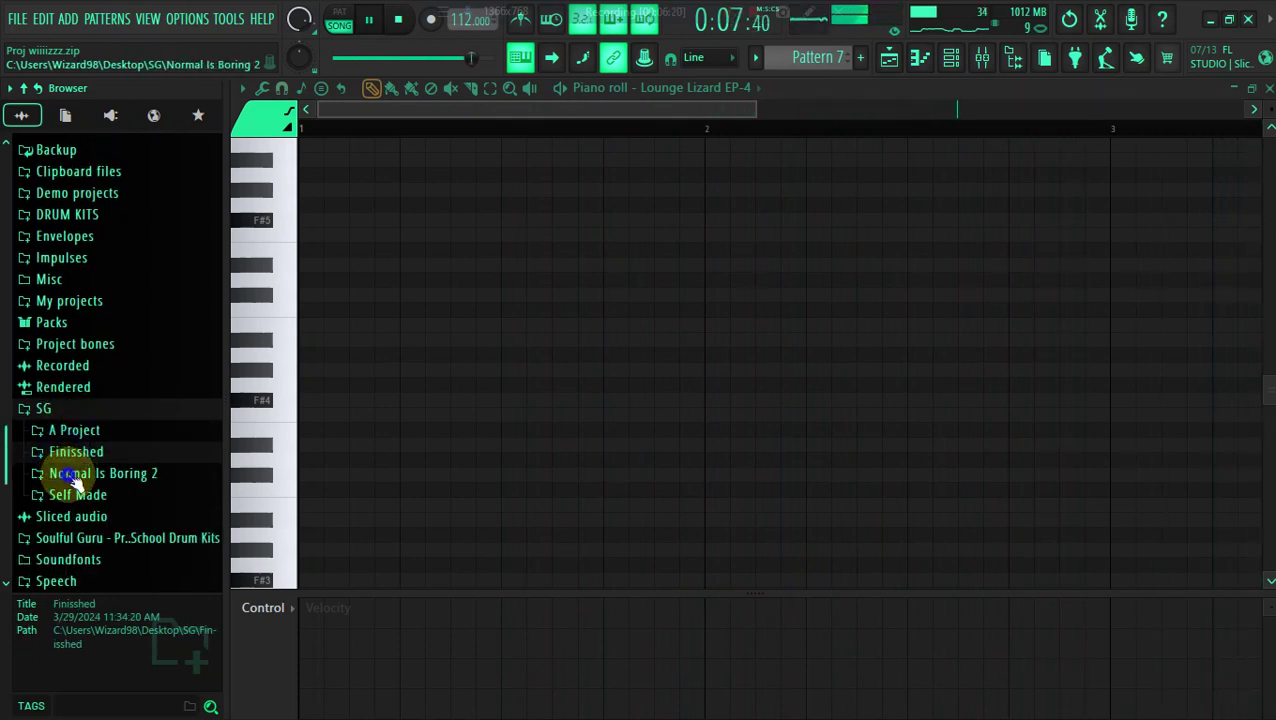
pyautogui.click(74, 476)
pyautogui.click(82, 390)
pyautogui.click(82, 390)
pyautogui.click(82, 390)
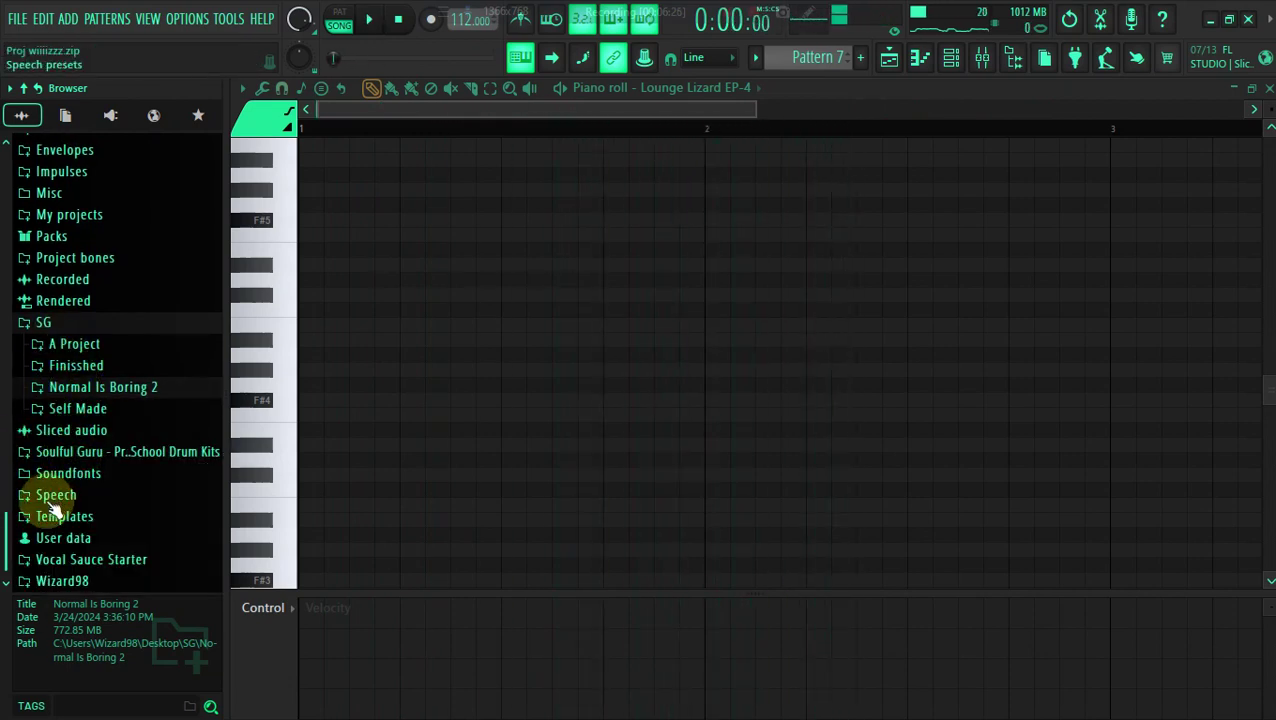
# Scan the browser's main folder list for a MIDI source during playback, and collapse the SG folder
pyautogui.scroll(3, 40, 585)
pyautogui.press('space')
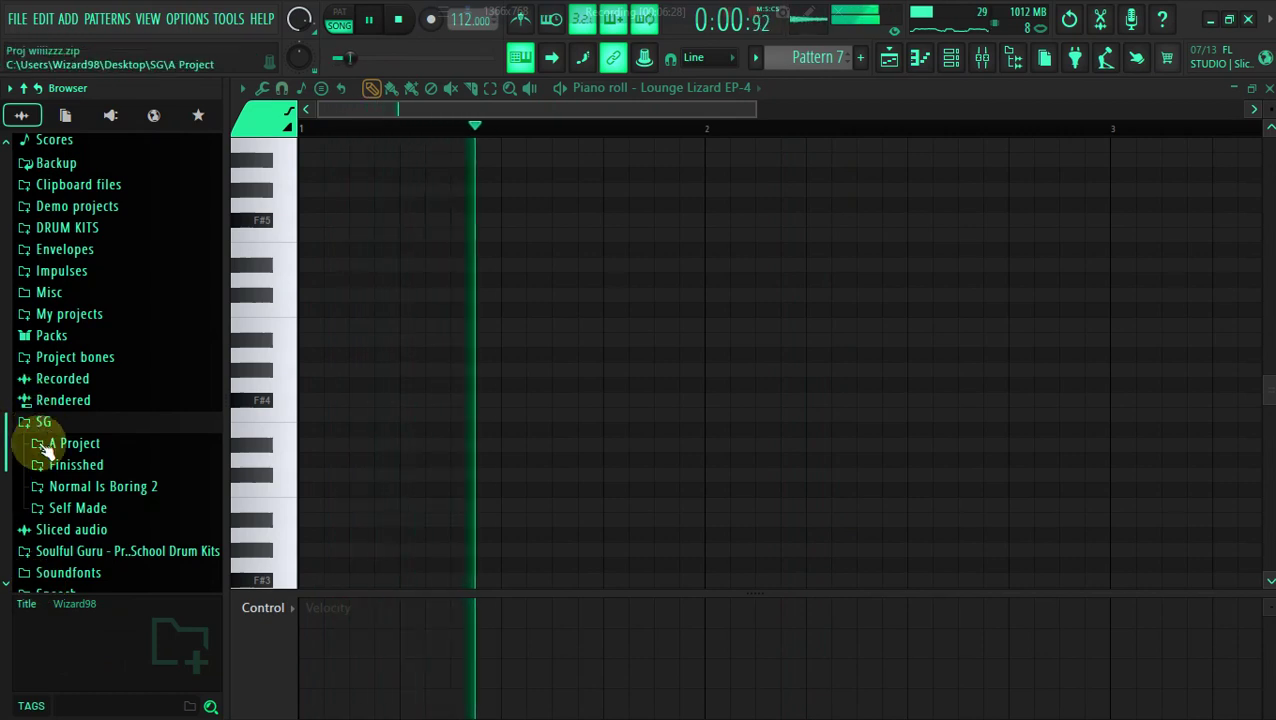
pyautogui.scroll(-3, 8, 540)
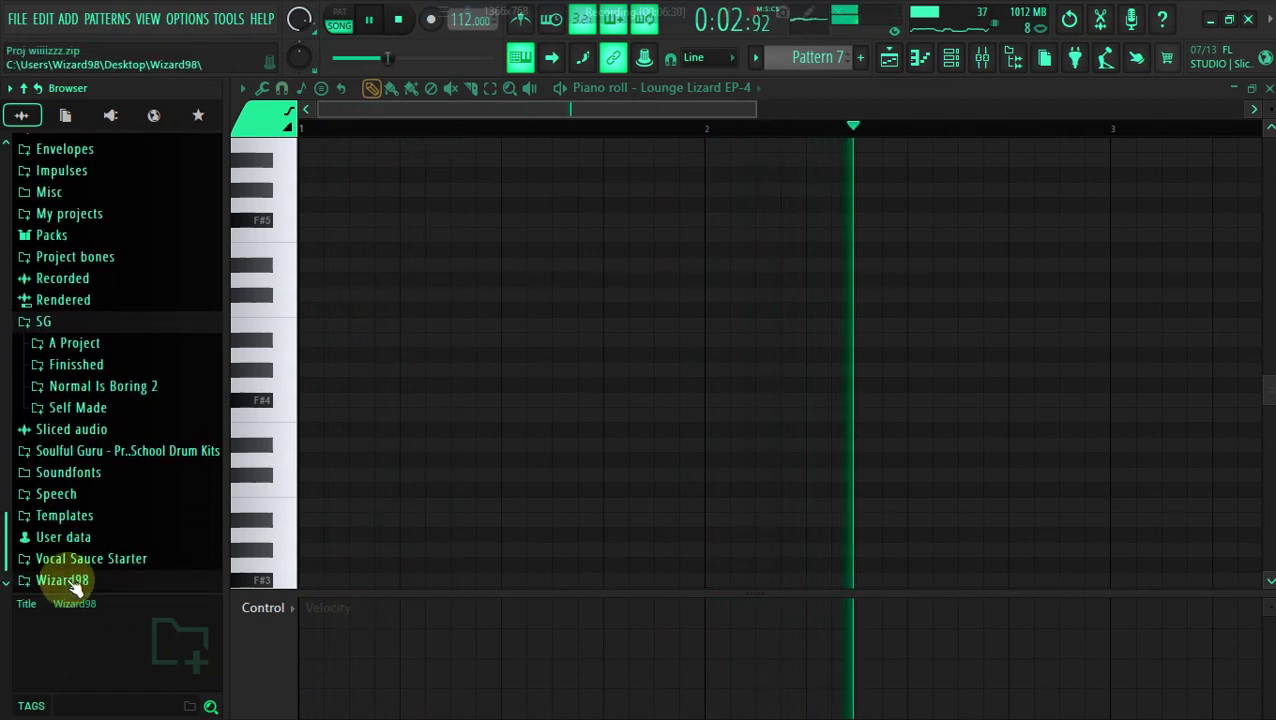
pyautogui.scroll(1, 12, 515)
pyautogui.scroll(-2, 14, 650)
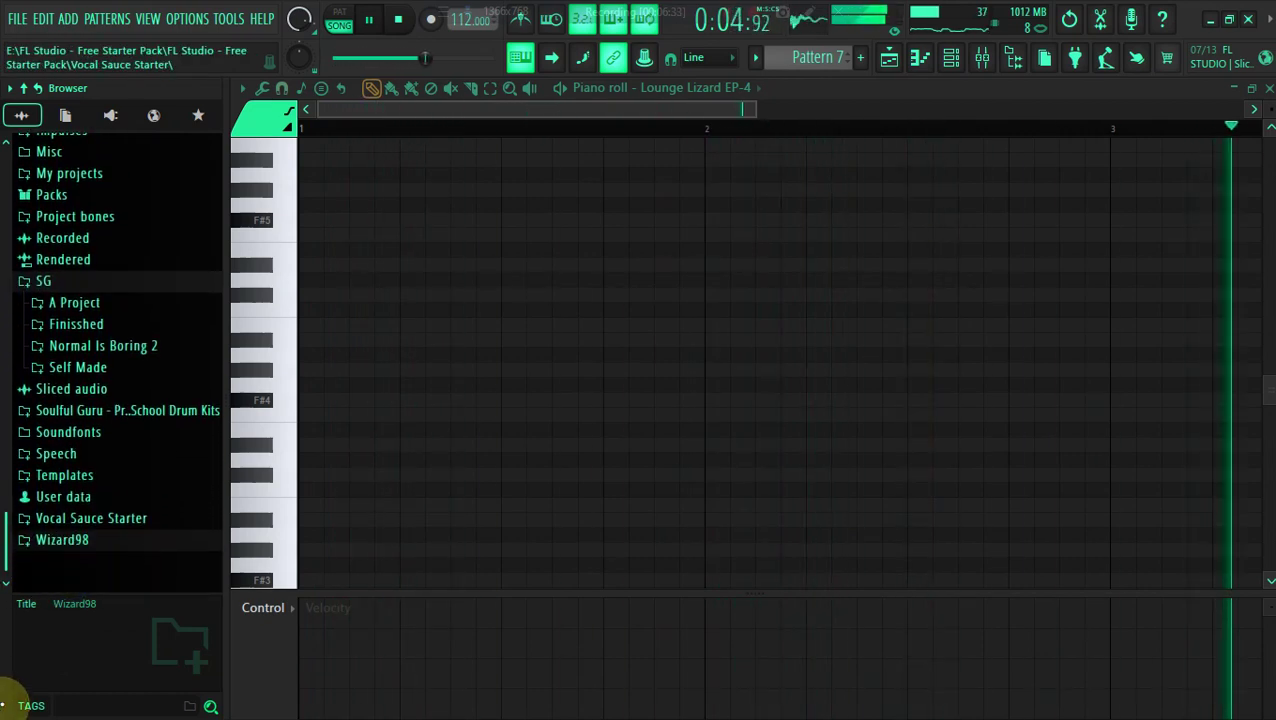
pyautogui.scroll(6, 10, 320)
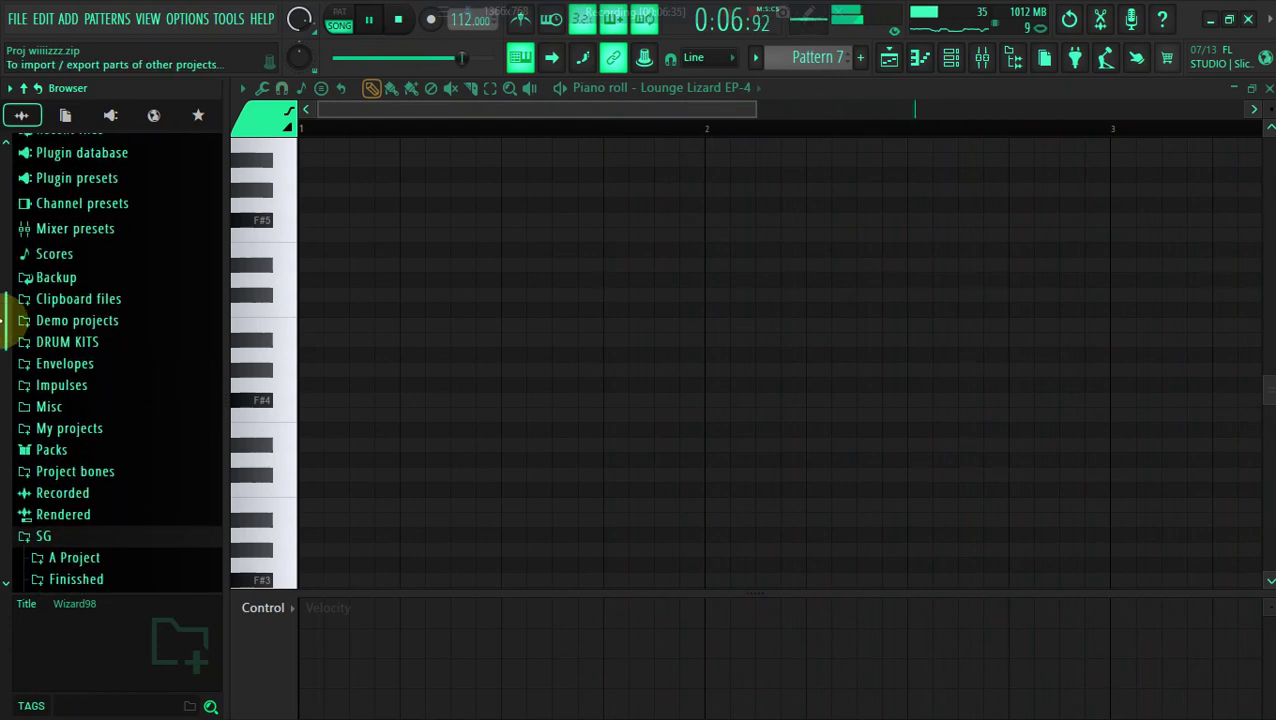
pyautogui.scroll(4, 10, 300)
pyautogui.scroll(-4, 63, 517)
pyautogui.scroll(-3, 63, 520)
pyautogui.press('space')
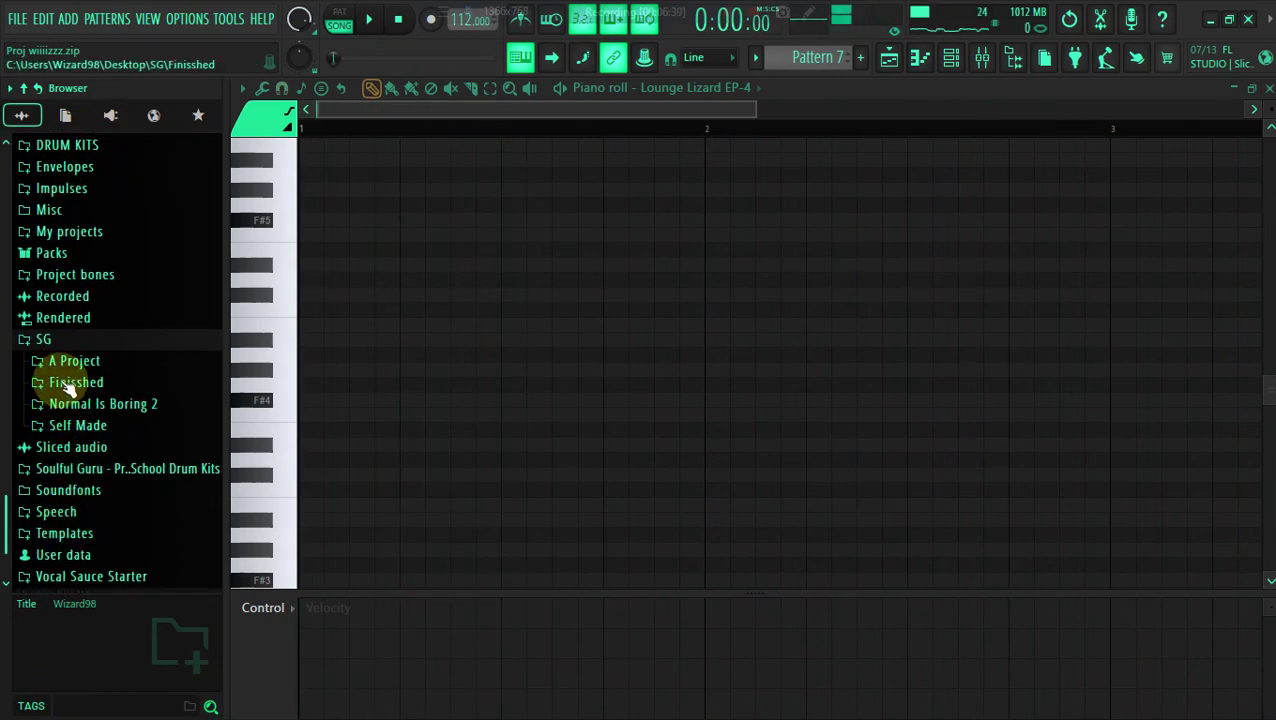
pyautogui.click(52, 340)
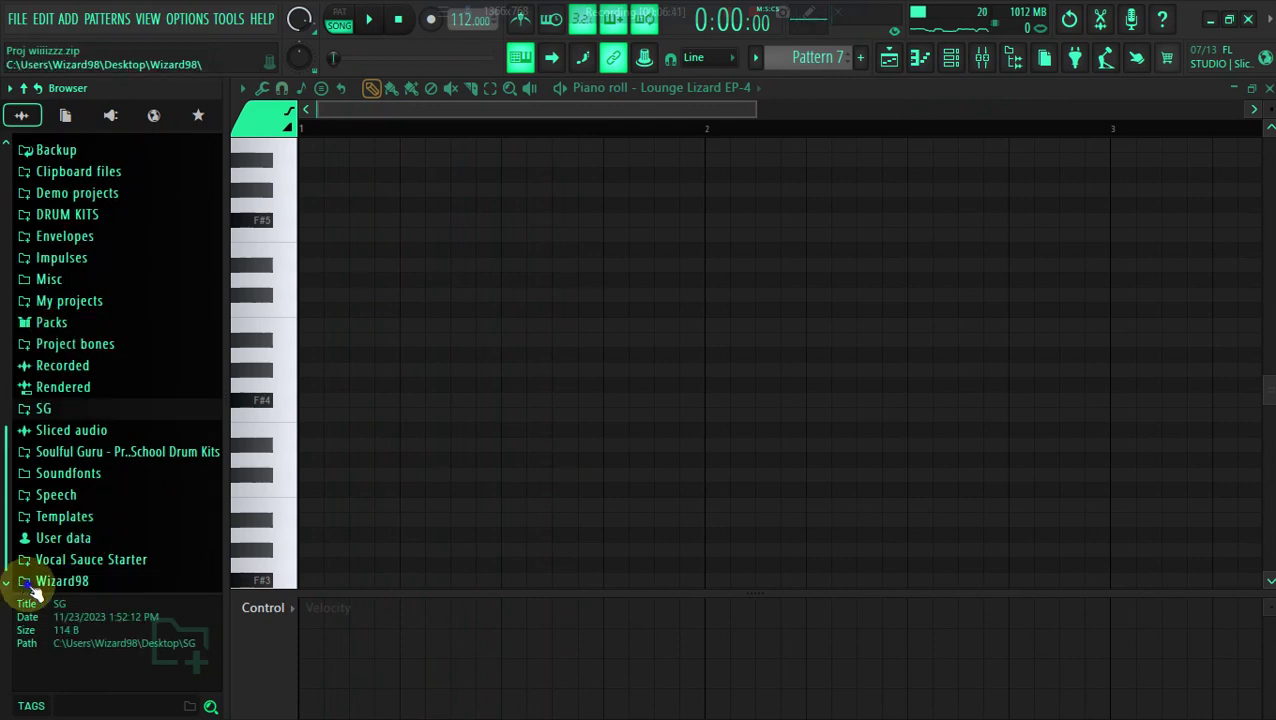
pyautogui.scroll(-1, 9, 621)
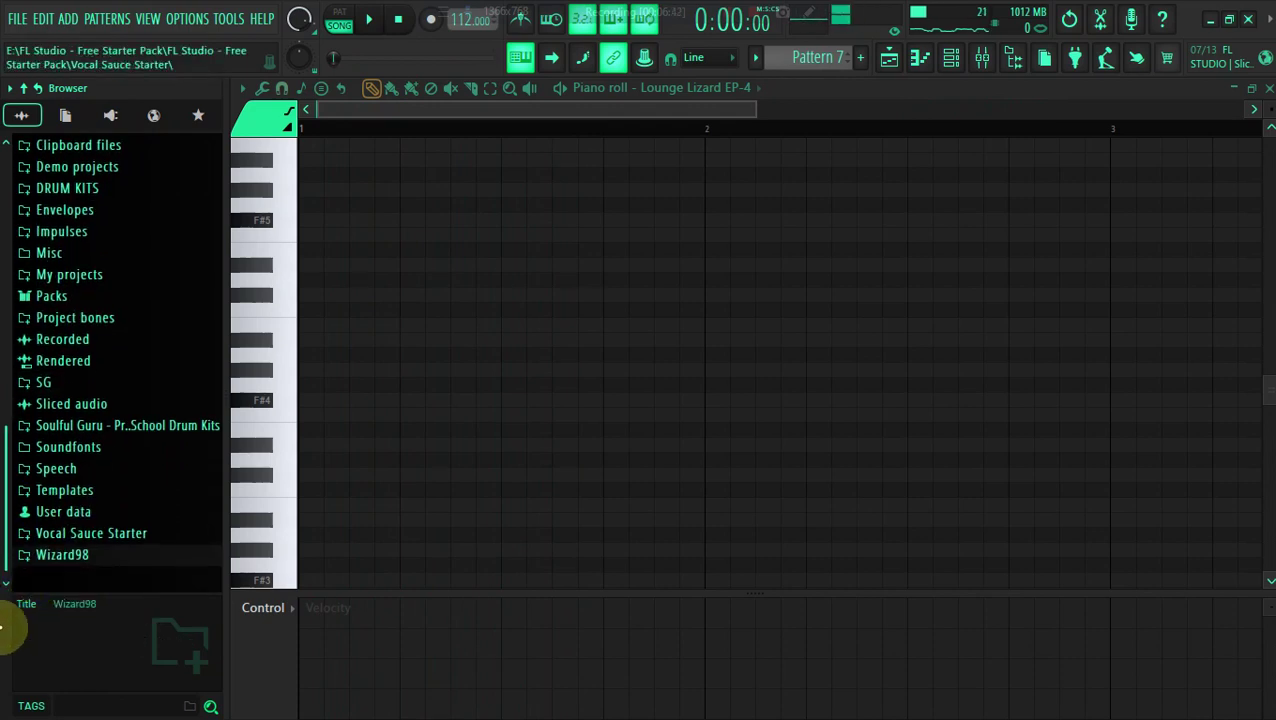
pyautogui.scroll(1, 12, 540)
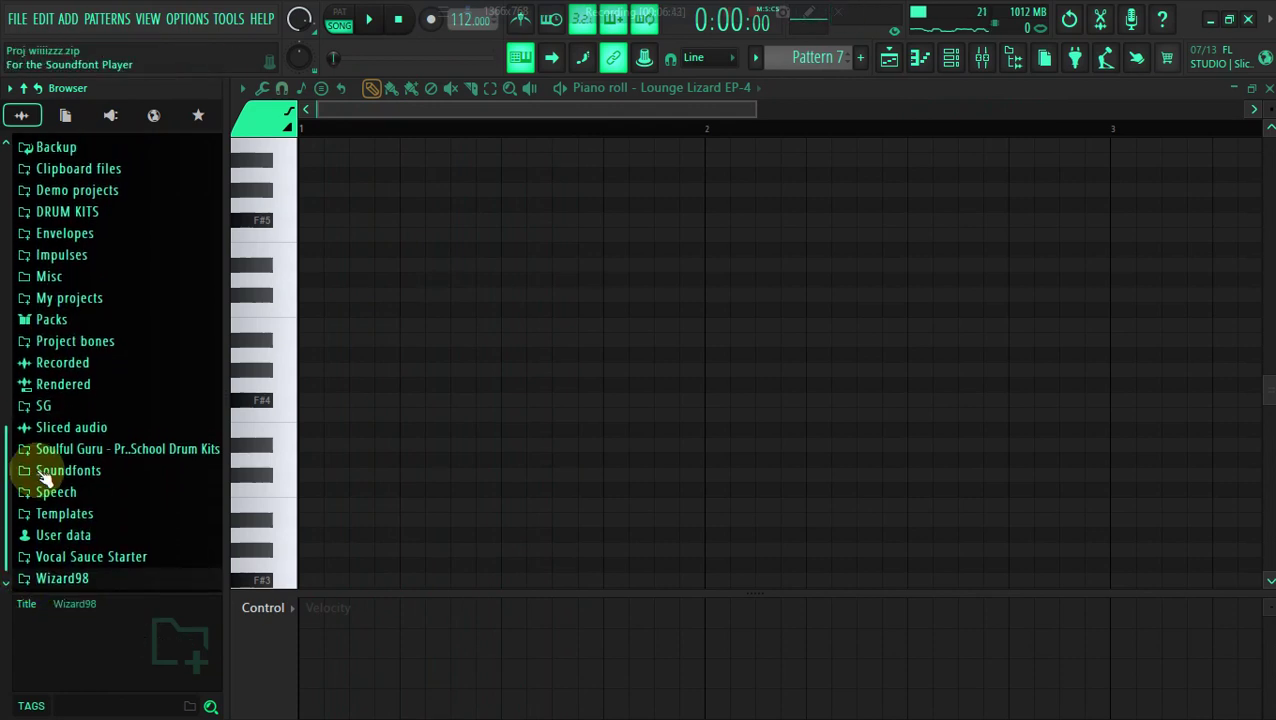
# Check Packs and My projects, search the browser for "midi" and expand the (VDD)CHORD SAMPLE & MIDI folder
pyautogui.click(52, 325)
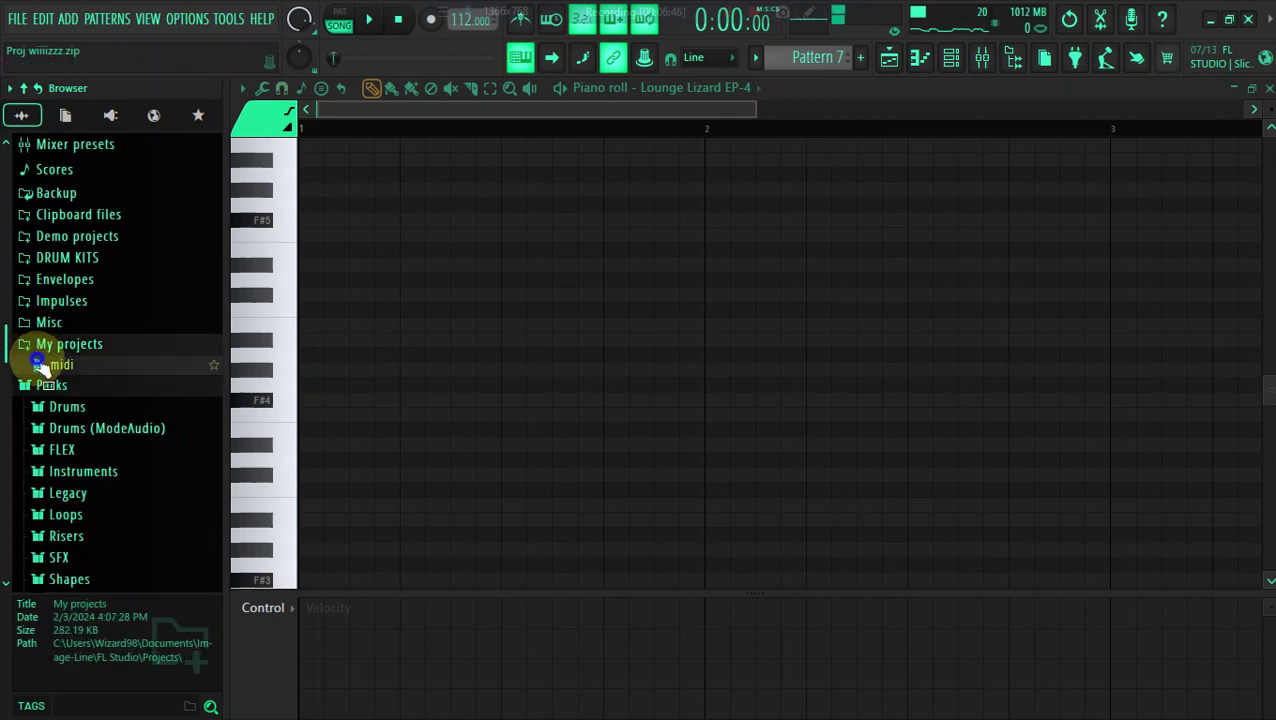
pyautogui.click(40, 366)
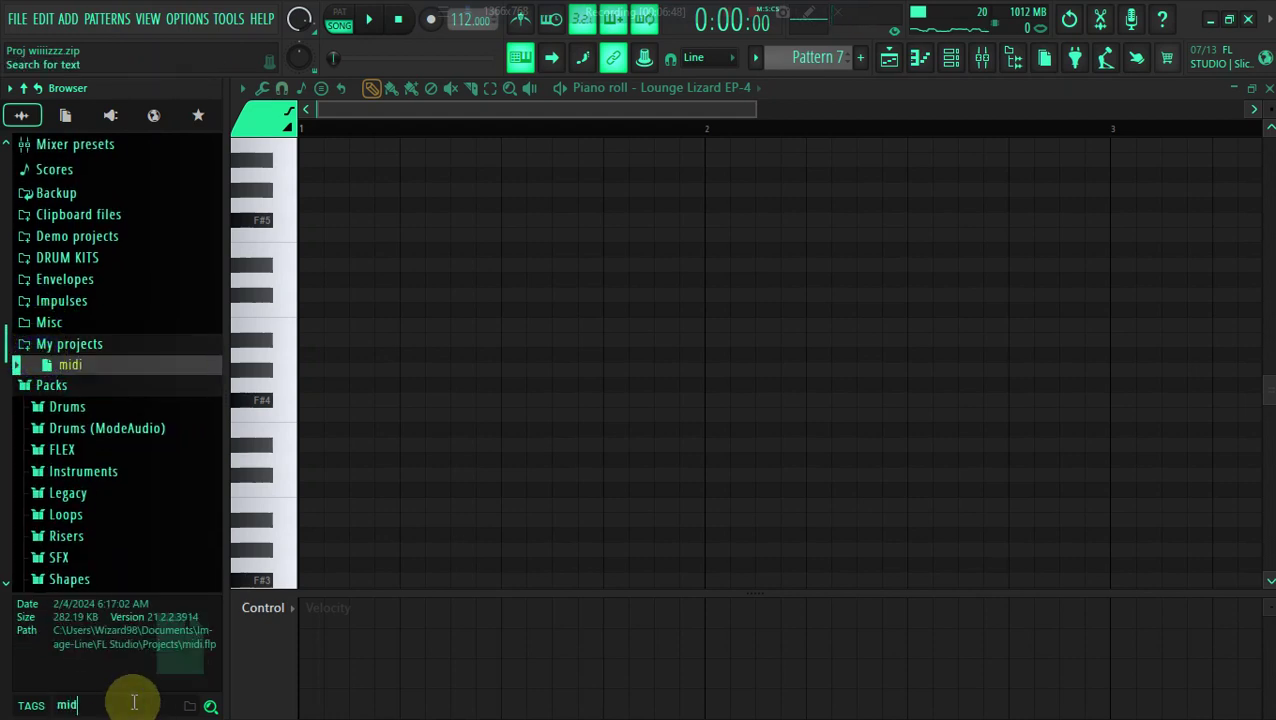
pyautogui.press('BackSpace')
pyautogui.press('BackSpace')
pyautogui.write('d')
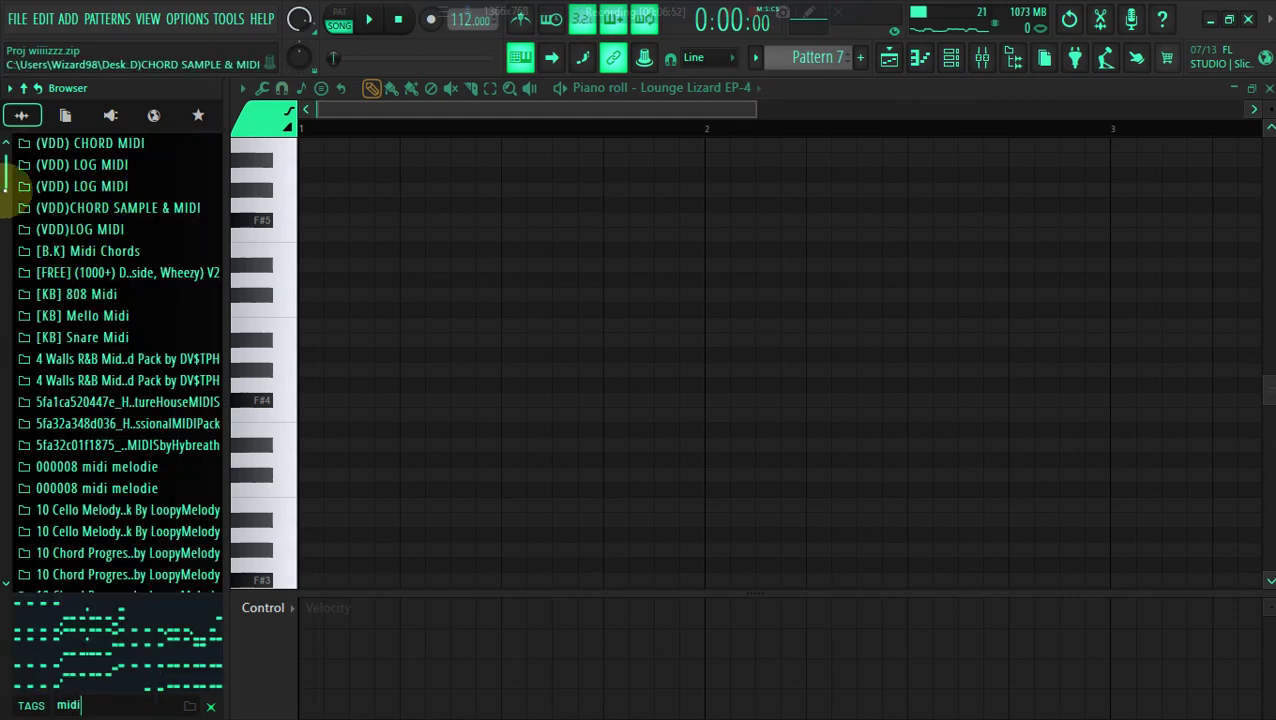
pyautogui.click(117, 208)
# Load KELVIN MOMO CHORD MIDI 1 into the Lounge Lizard EP-4 piano roll and audition it
pyautogui.moveTo(100, 248); pyautogui.dragTo(399, 390)
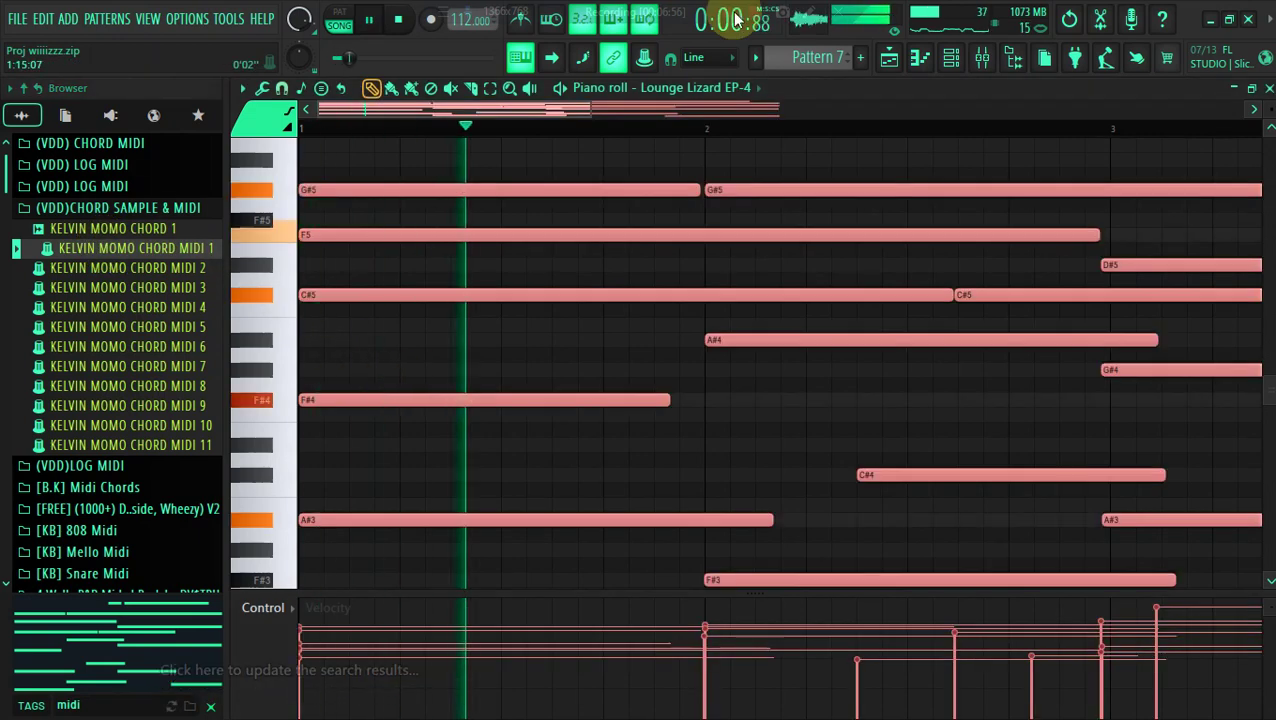
pyautogui.press('space')
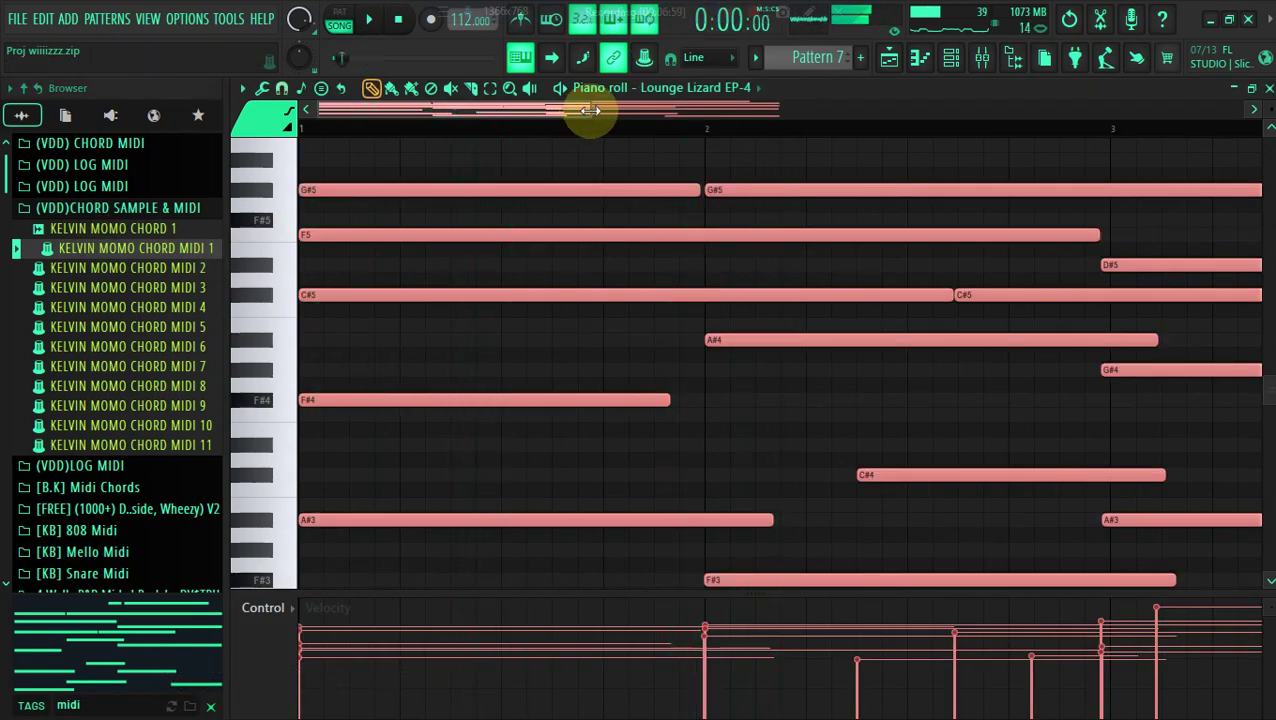
# Replace the Lounge Lizard EP-4 notes with KELVIN MOMO CHORD MIDI 11 and audition them with the arrangement
pyautogui.click(128, 445)
pyautogui.moveTo(128, 452); pyautogui.dragTo(407, 379)
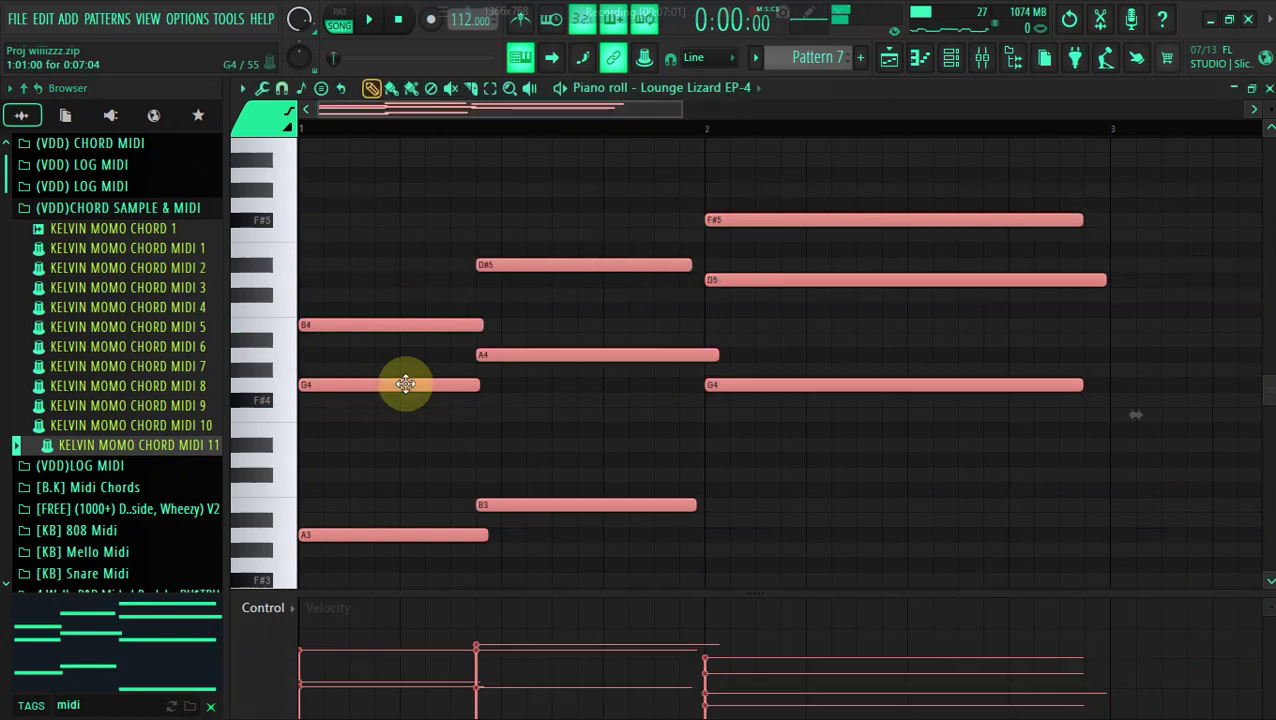
pyautogui.press('space')
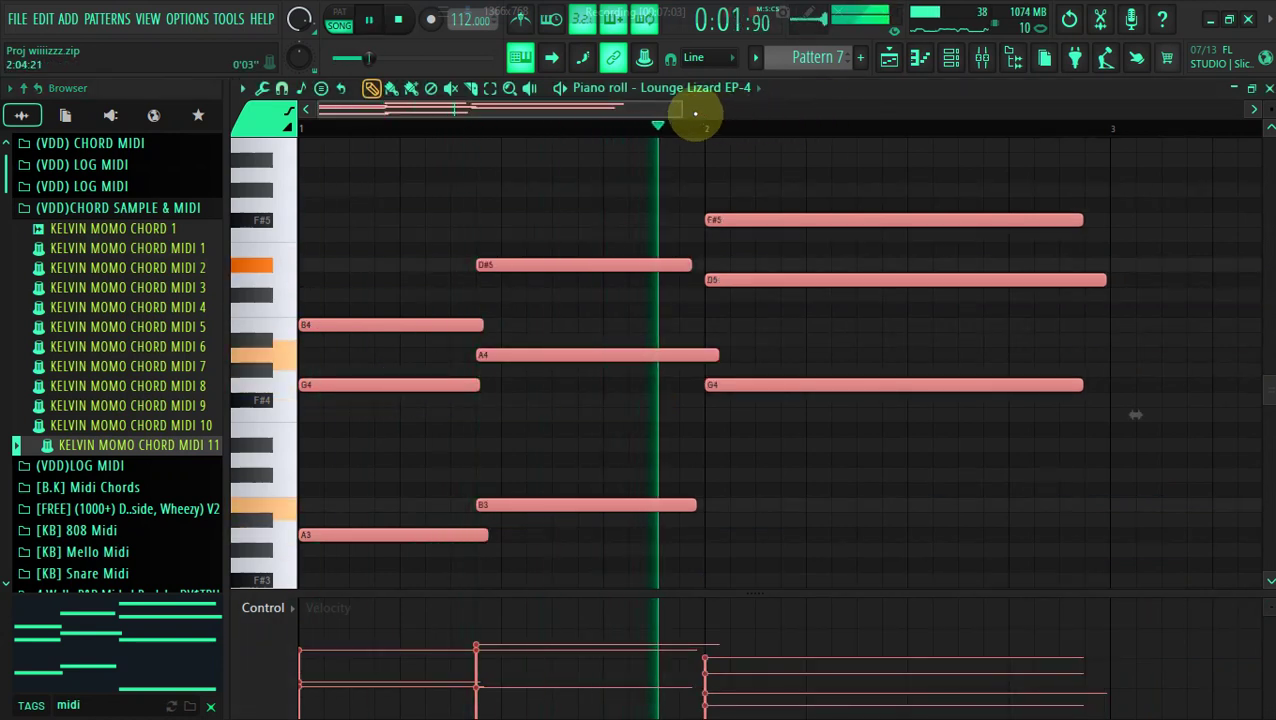
pyautogui.moveTo(680, 108); pyautogui.dragTo(789, 245)
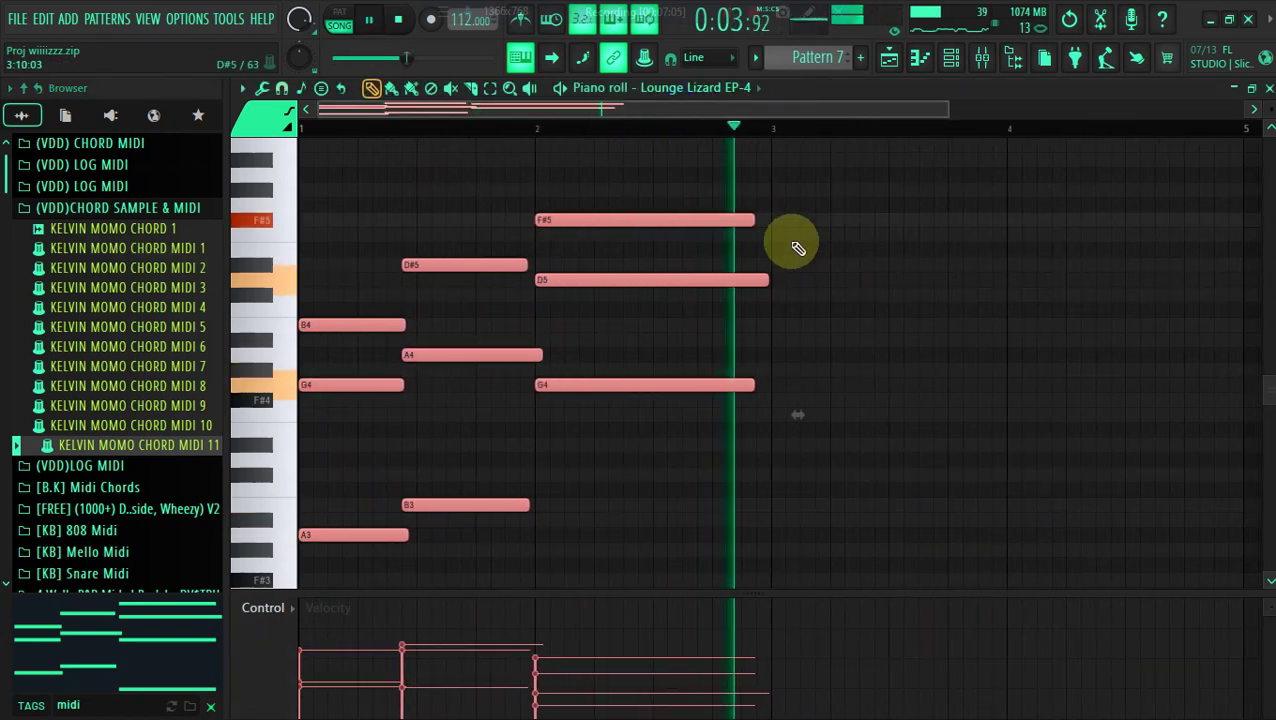
# Return to the playlist, place a second Pattern 7 clip at bar 3 of Track 5 and play the arrangement
pyautogui.click(898, 60)
pyautogui.press('space')
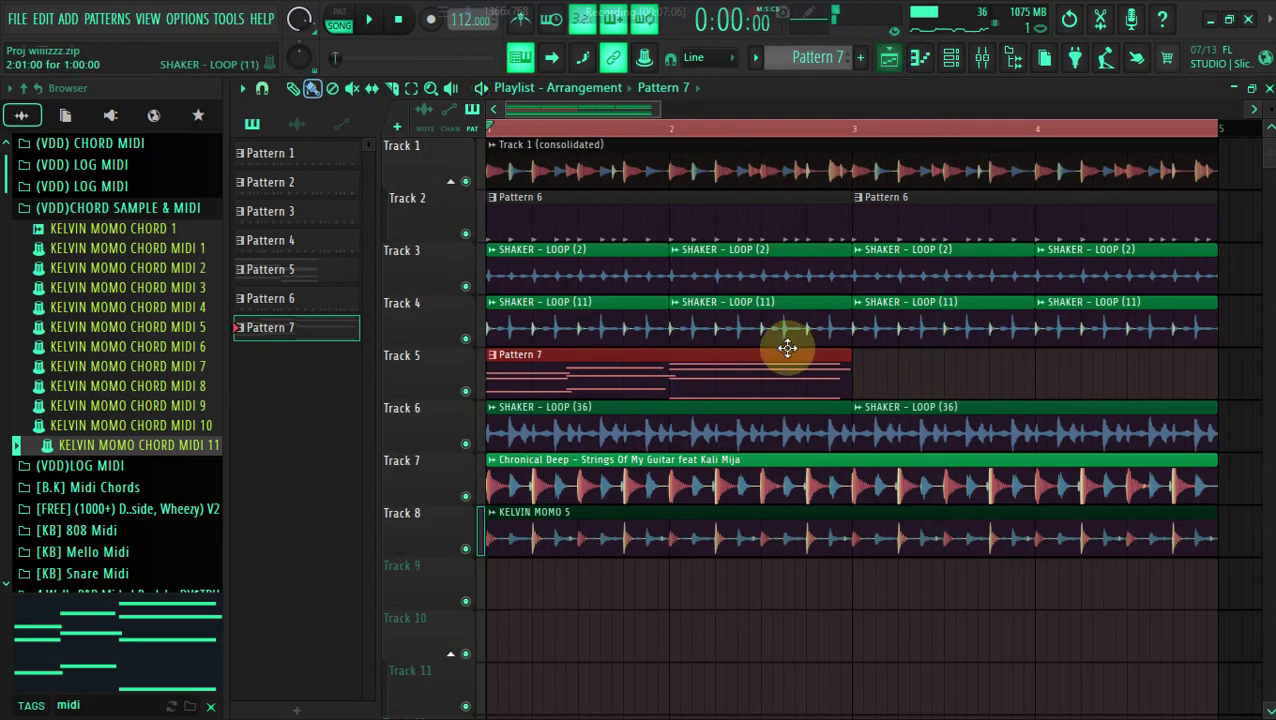
pyautogui.click(868, 372)
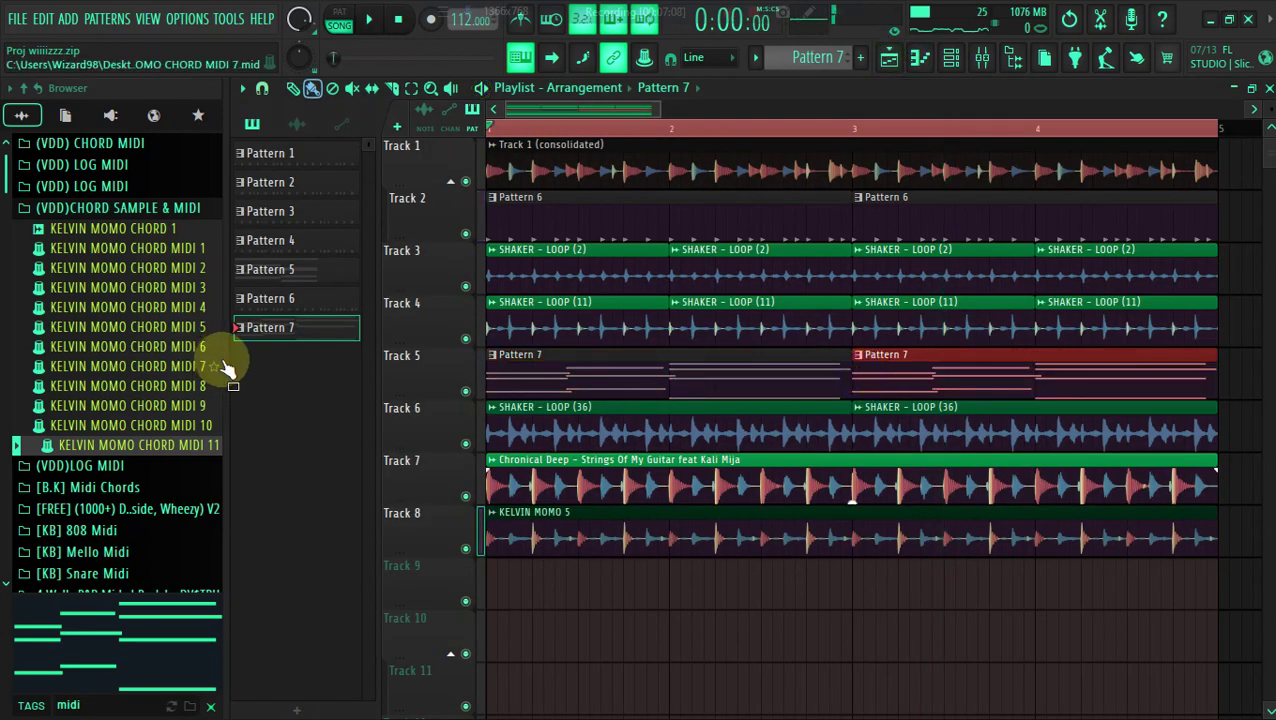
pyautogui.moveTo(62, 290); pyautogui.dragTo(5, 284)
pyautogui.press('space')
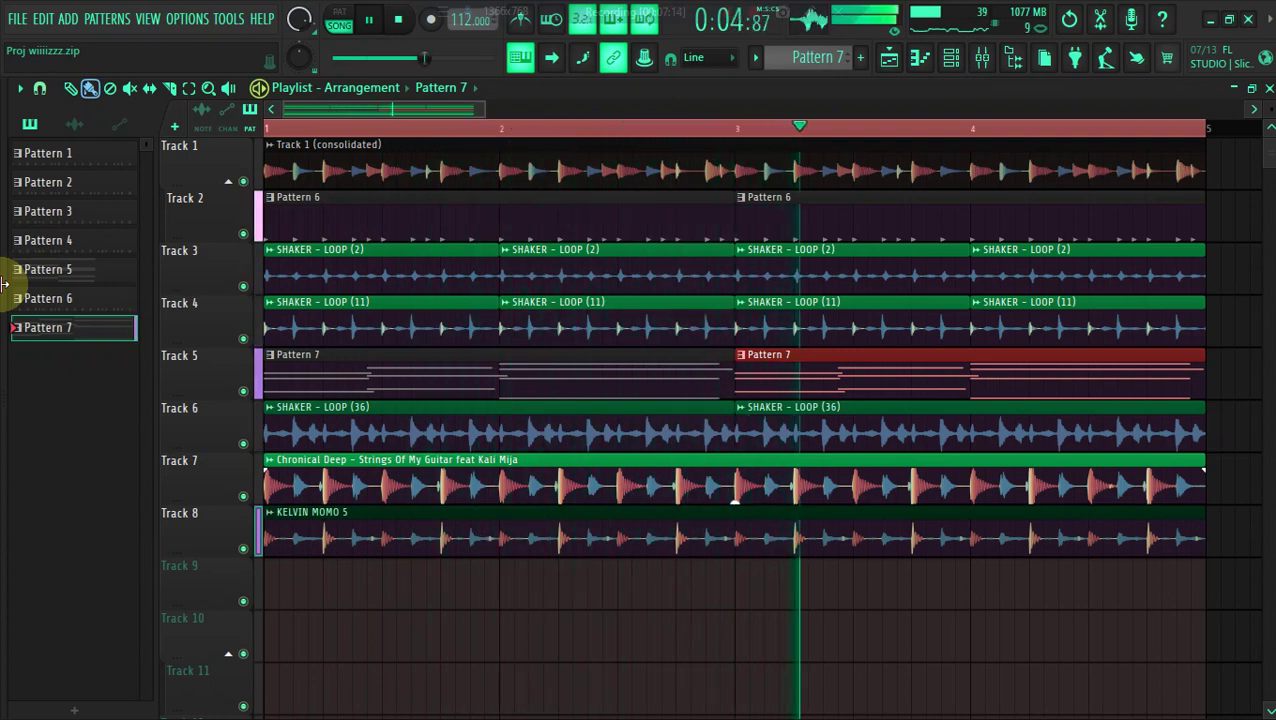
# Delete both Pattern 7 clips from Track 5 and replay the arrangement
pyautogui.rightClick(647, 367)
pyautogui.rightClick(746, 378)
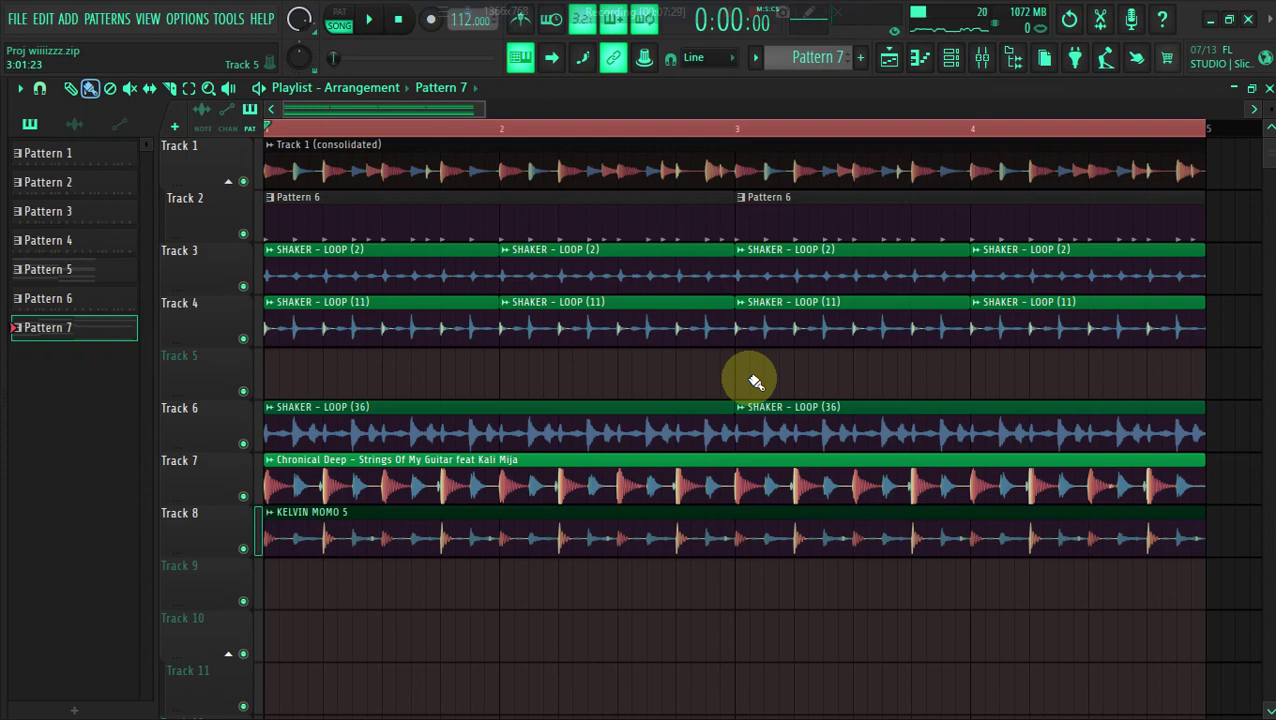
pyautogui.press('space')
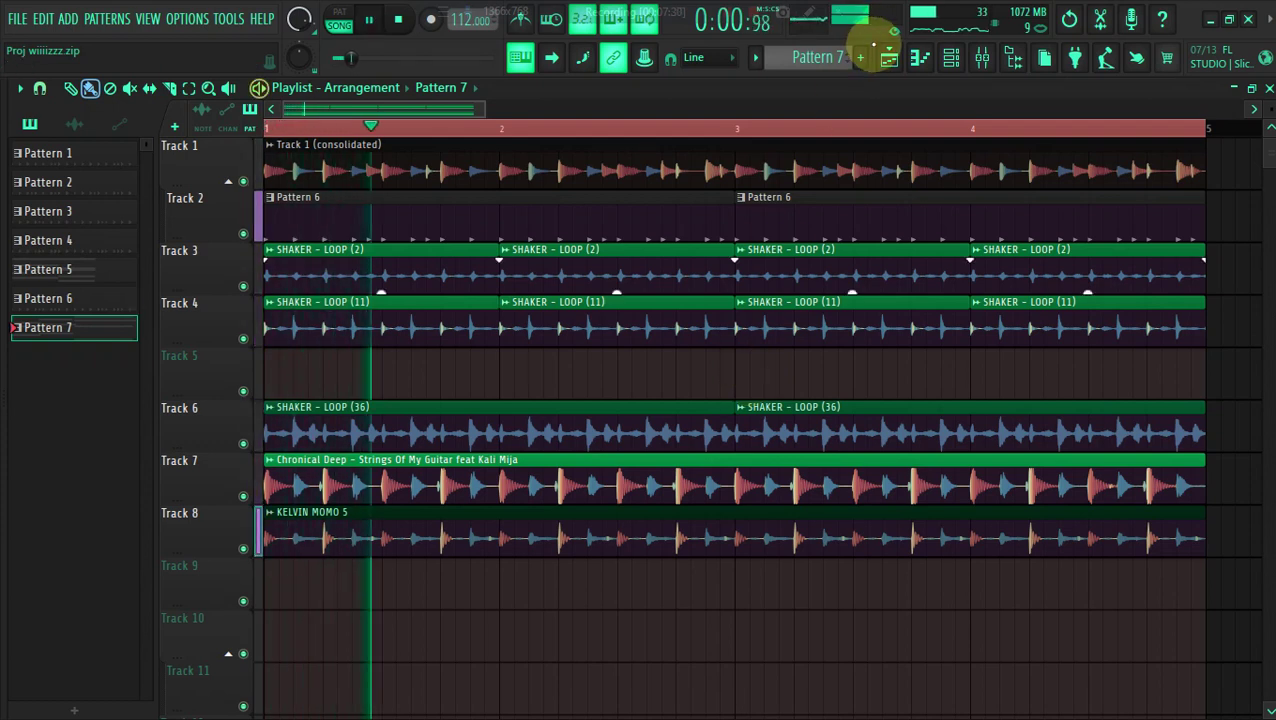